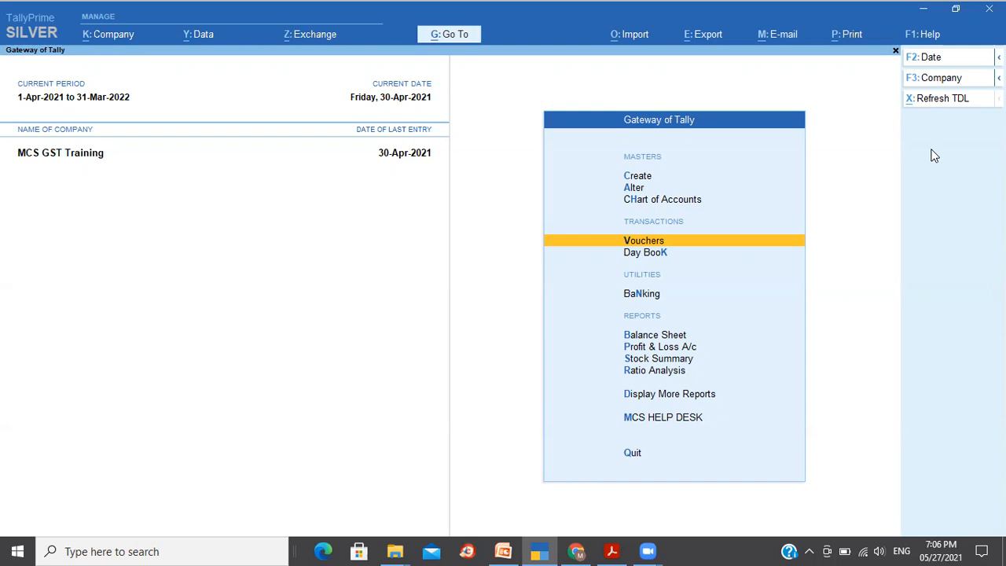
- Open the GSTR-3B report by searching the Go To list for Gstr
{"action": "left_click", "coordinate": [451, 41]}
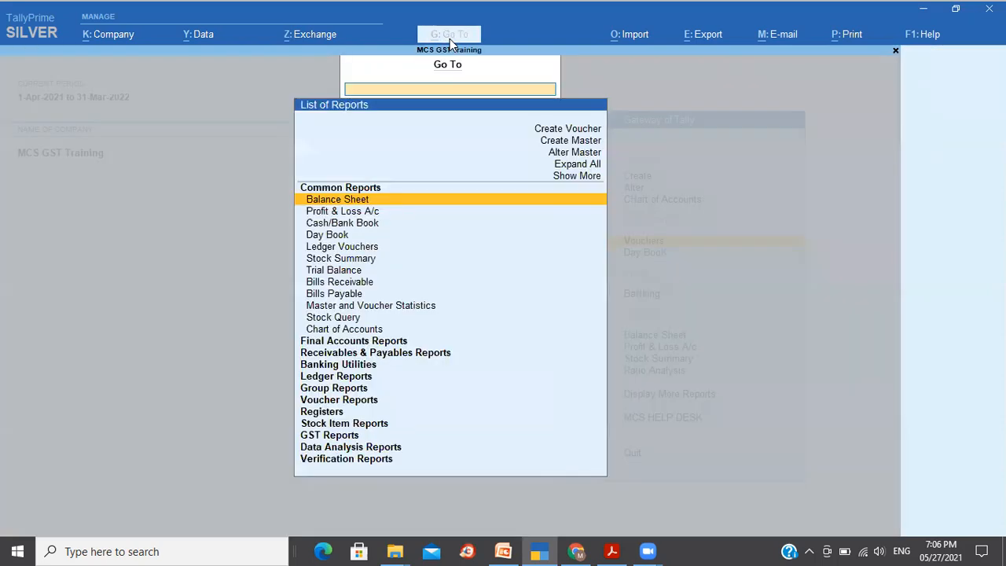
{"action": "type", "text": "Gstr"}
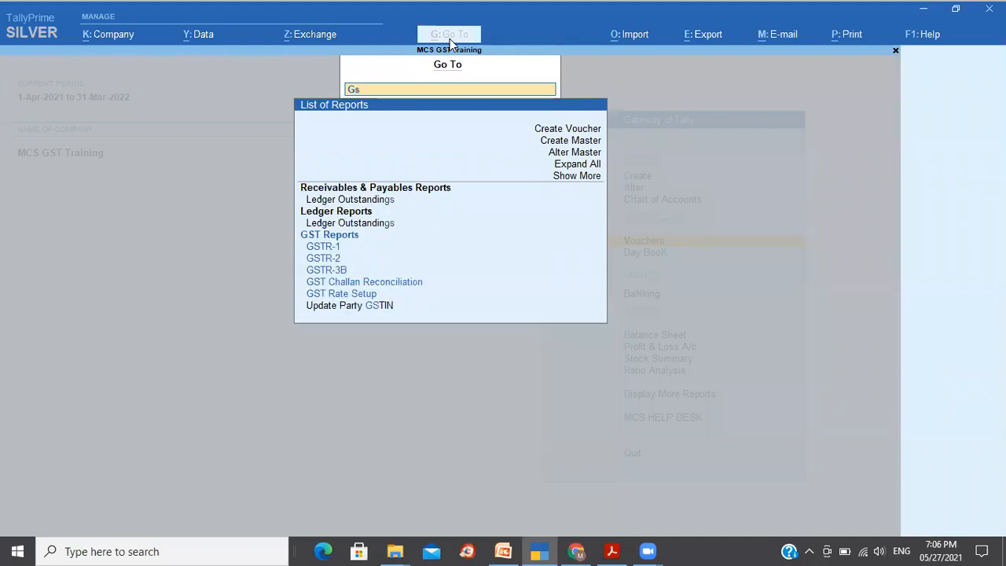
{"action": "key", "text": "Down"}
{"action": "key", "text": "Down"}
{"action": "key", "text": "Down"}
{"action": "key", "text": "Down"}
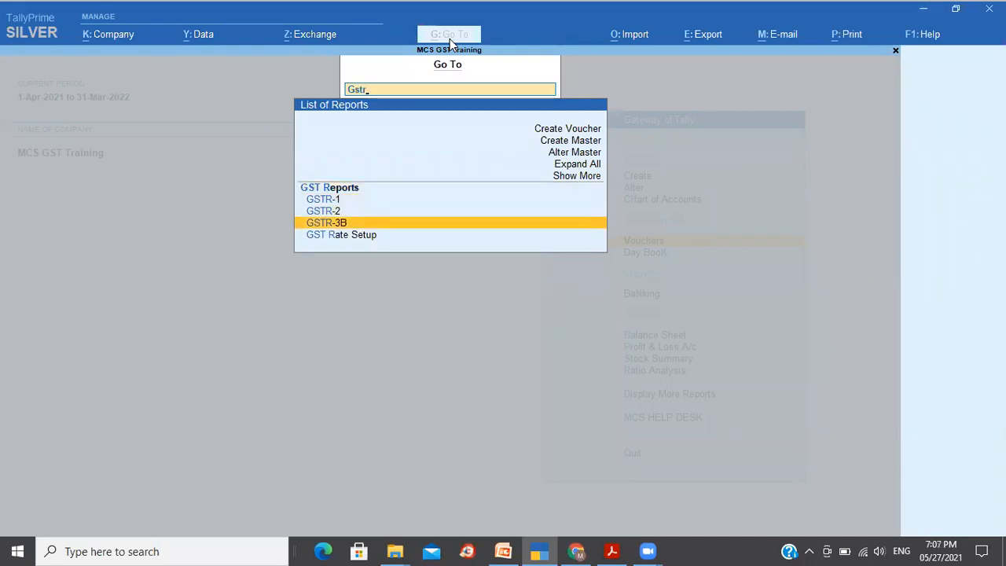
{"action": "key", "text": "Return"}
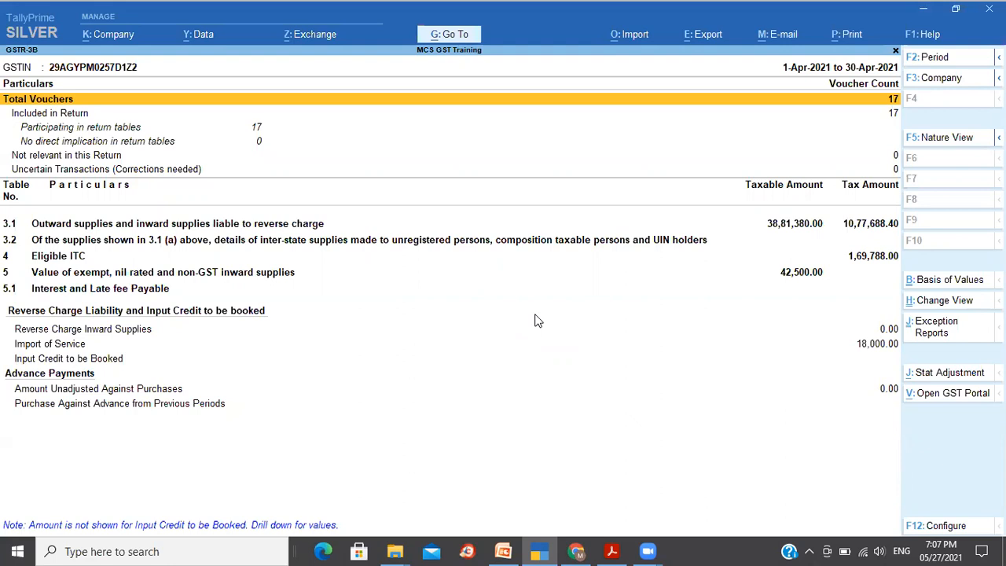
- Review the voucher count rows at the top of the GSTR-3B report, from Total Vouchers to Uncertain Transactions
{"action": "key", "text": "Down"}
{"action": "key", "text": "Down"}
{"action": "key", "text": "Down"}
{"action": "key", "text": "Down"}
{"action": "key", "text": "Down"}
{"action": "key", "text": "Up"}
{"action": "key", "text": "Up"}
{"action": "key", "text": "Up"}
{"action": "key", "text": "Up"}
{"action": "key", "text": "Up"}
{"action": "key", "text": "Down"}
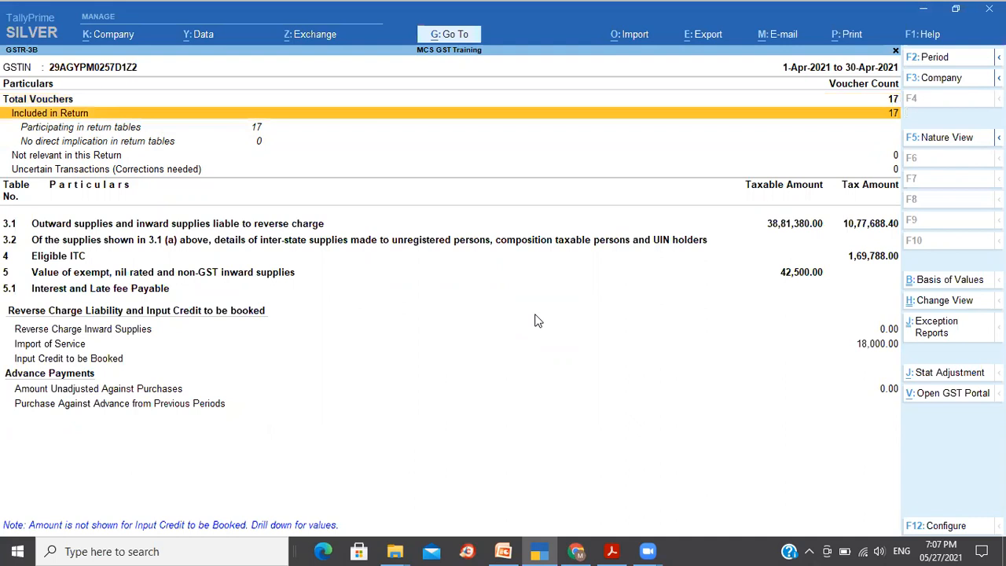
{"action": "key", "text": "Down"}
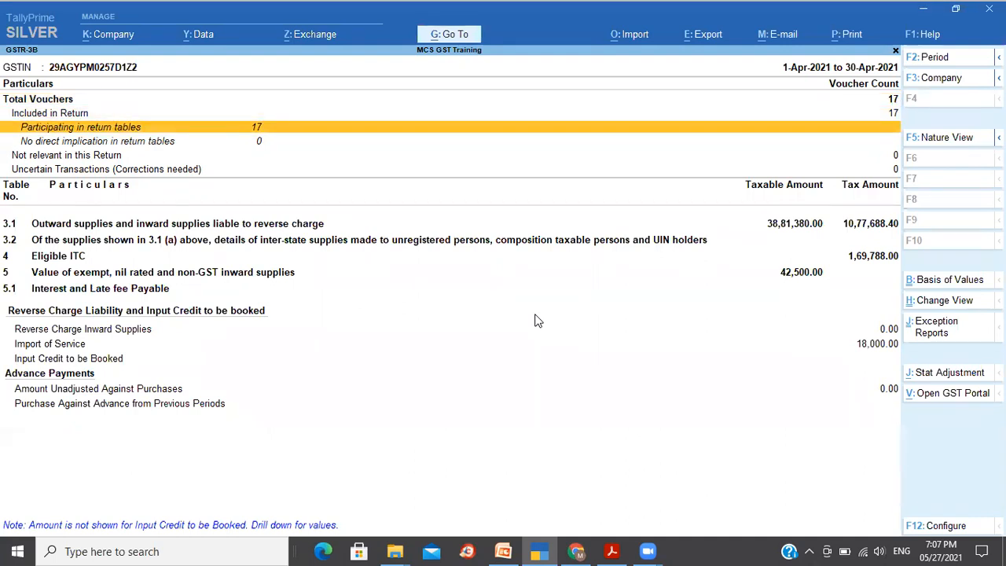
{"action": "key", "text": "Down"}
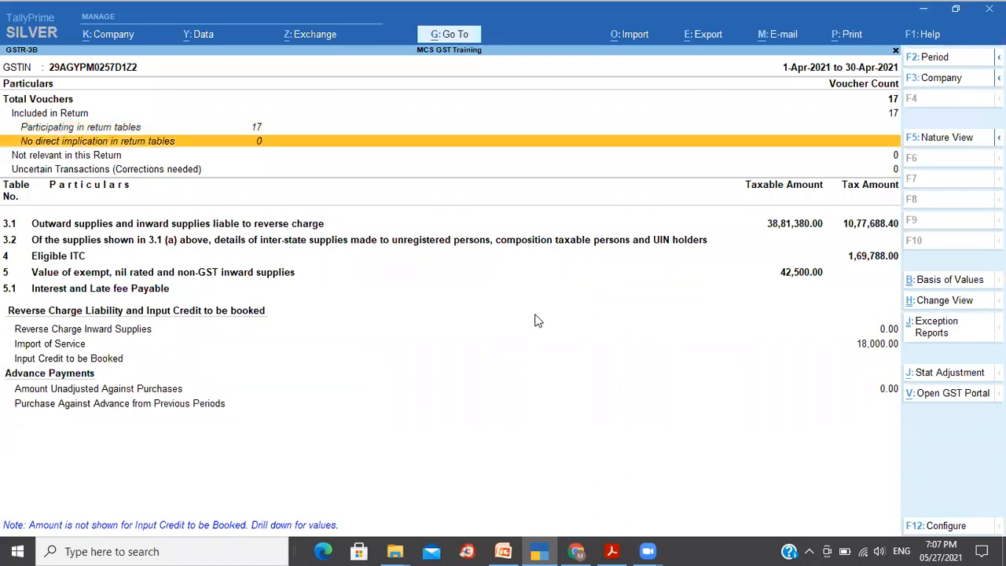
{"action": "key", "text": "Down"}
{"action": "key", "text": "Down"}
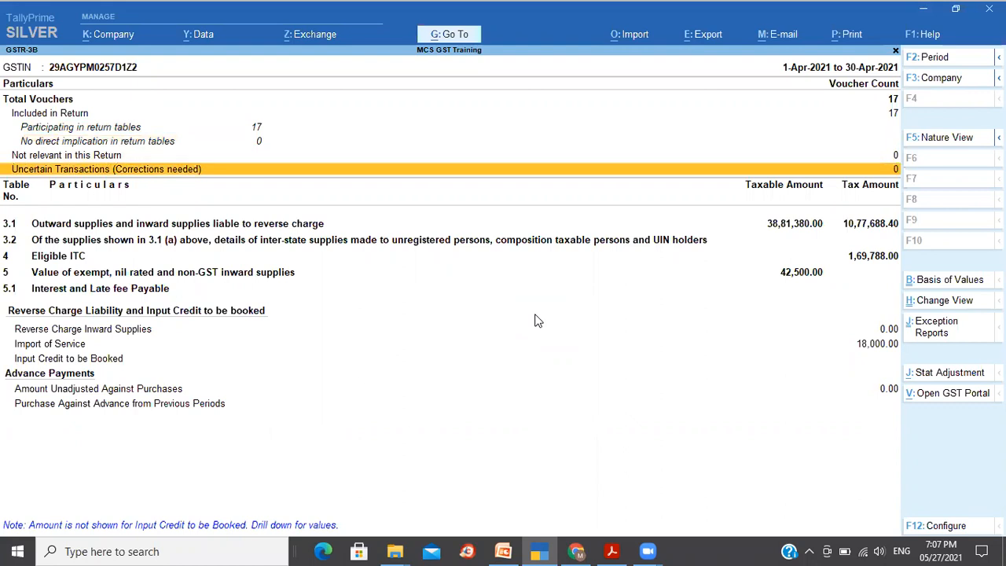
{"action": "key", "text": "Down"}
{"action": "key", "text": "Down"}
{"action": "key", "text": "Down"}
{"action": "key", "text": "Down"}
{"action": "key", "text": "Down"}
{"action": "key", "text": "Down"}
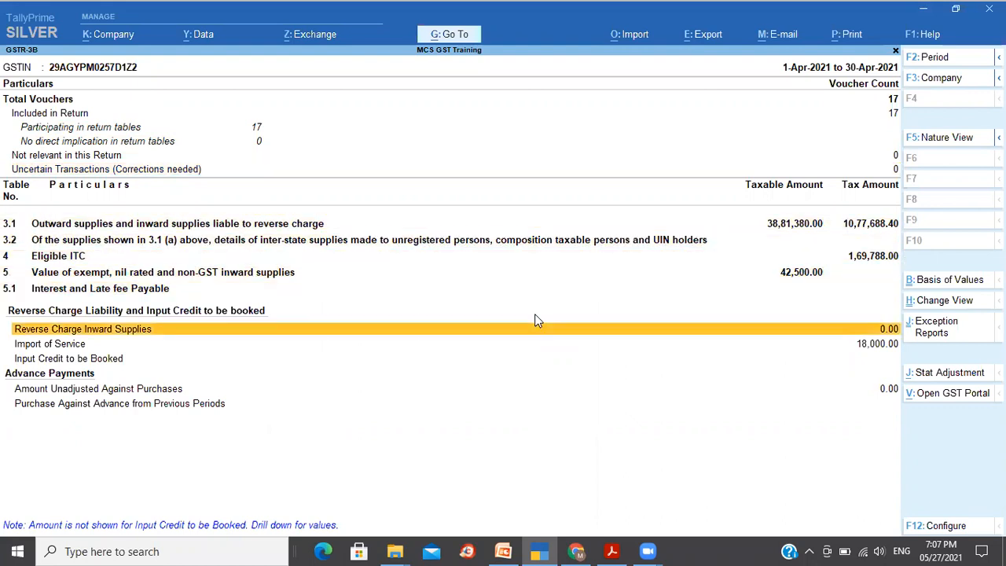
- Review the summary table rows 3.1 to 5.1 and the reverse charge and advance payment sections
{"action": "key", "text": "Up"}
{"action": "key", "text": "Up"}
{"action": "key", "text": "Up"}
{"action": "key", "text": "Up"}
{"action": "key", "text": "Up"}
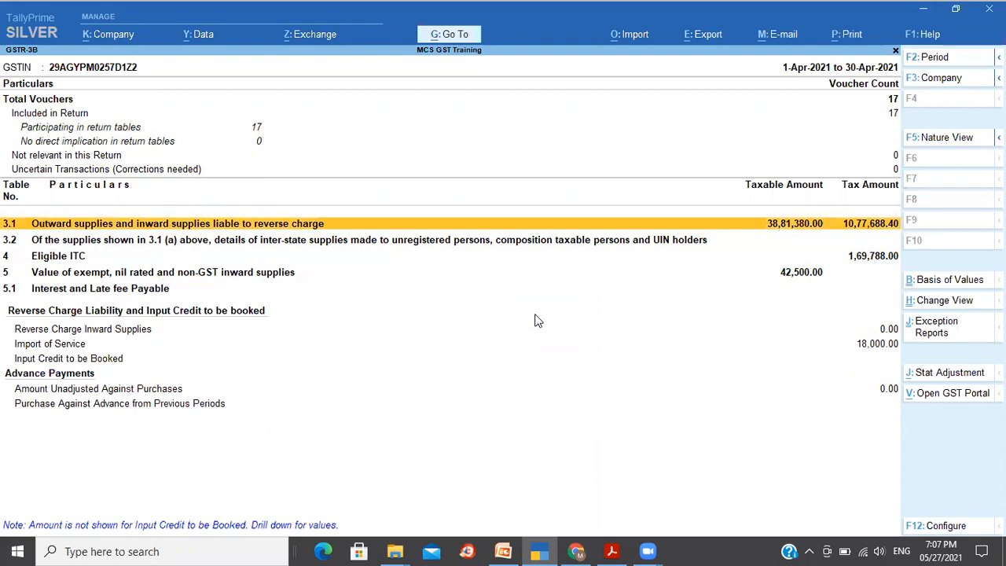
{"action": "key", "text": "Down"}
{"action": "key", "text": "Down"}
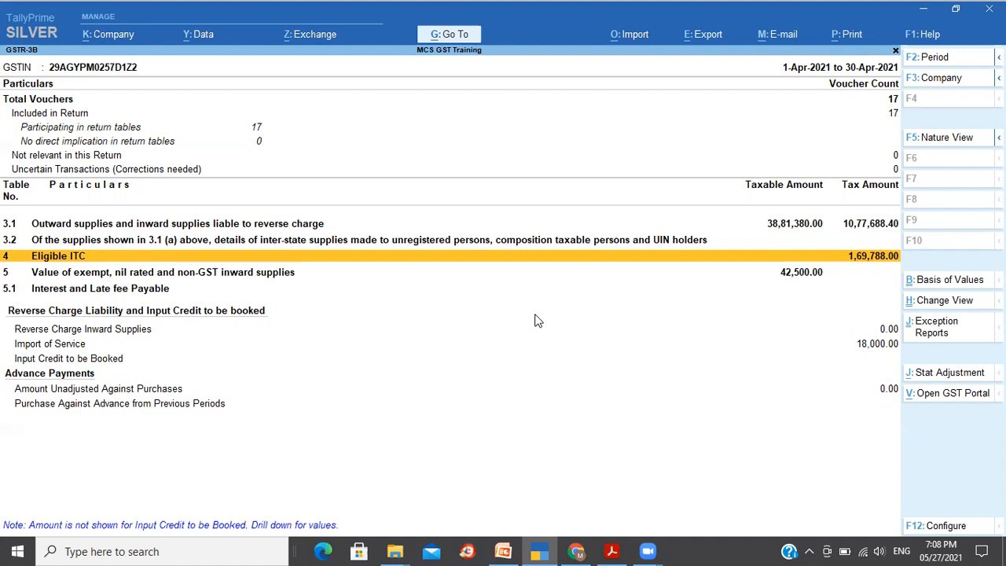
{"action": "key", "text": "Up"}
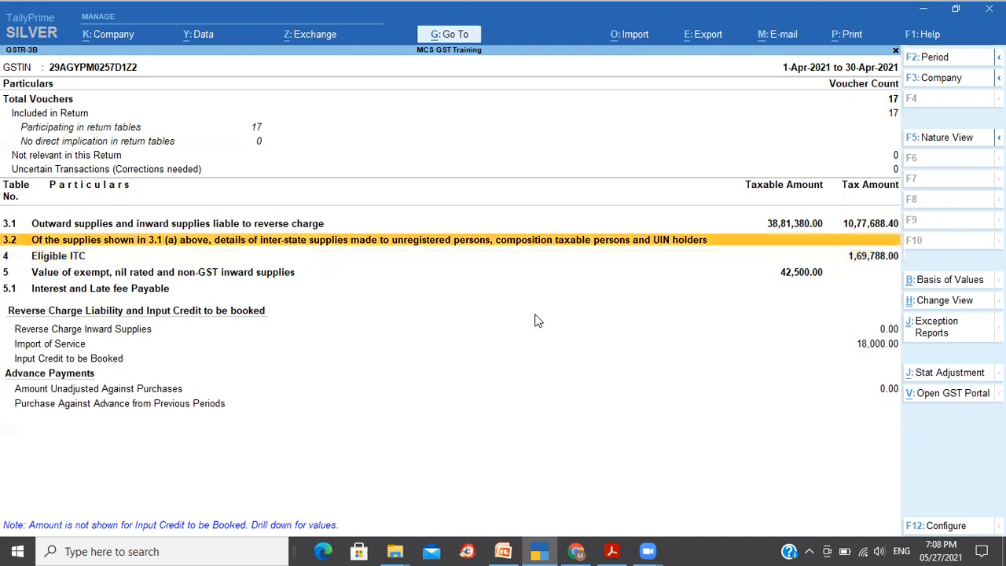
{"action": "key", "text": "Up"}
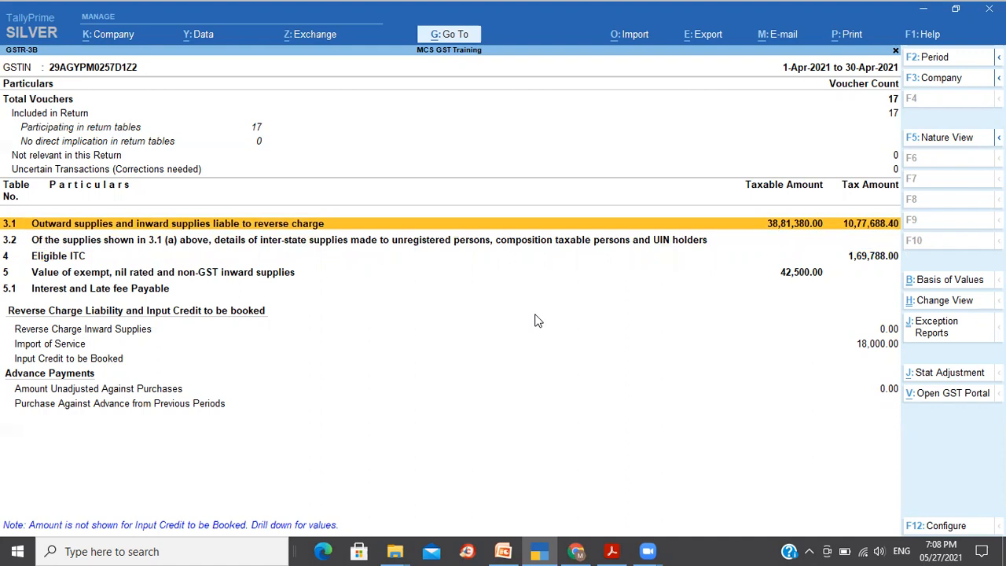
{"action": "key", "text": "Down"}
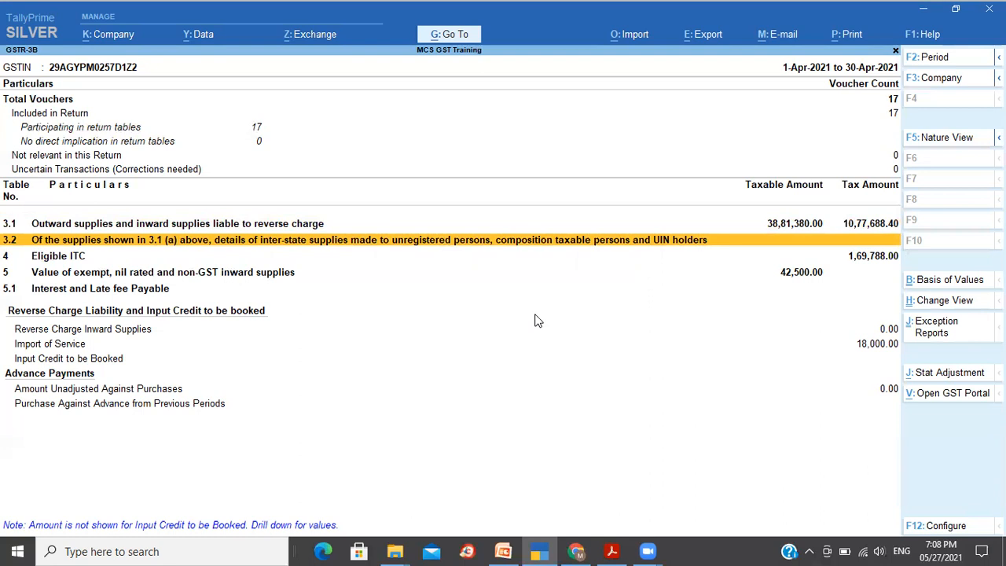
{"action": "key", "text": "Down"}
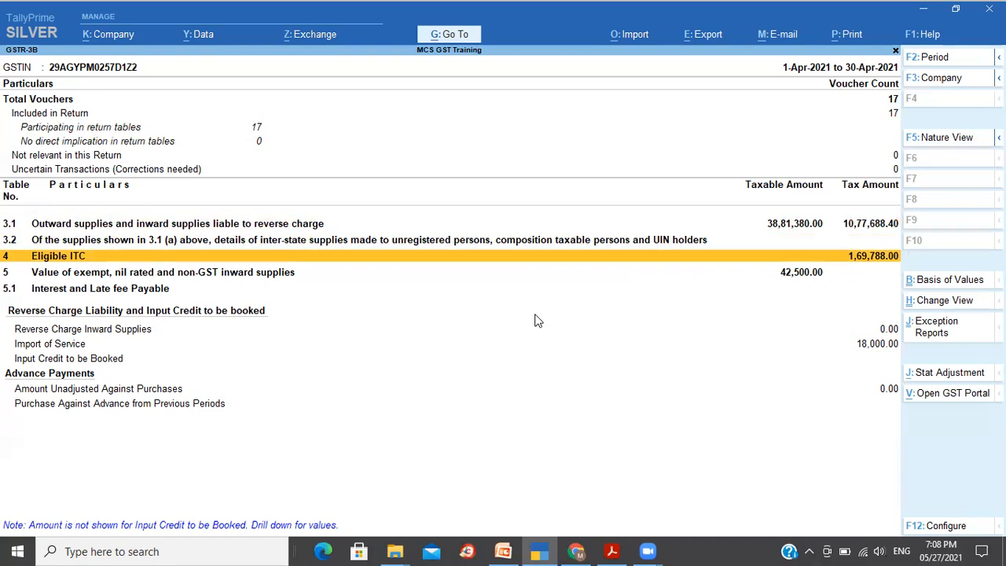
{"action": "key", "text": "Down"}
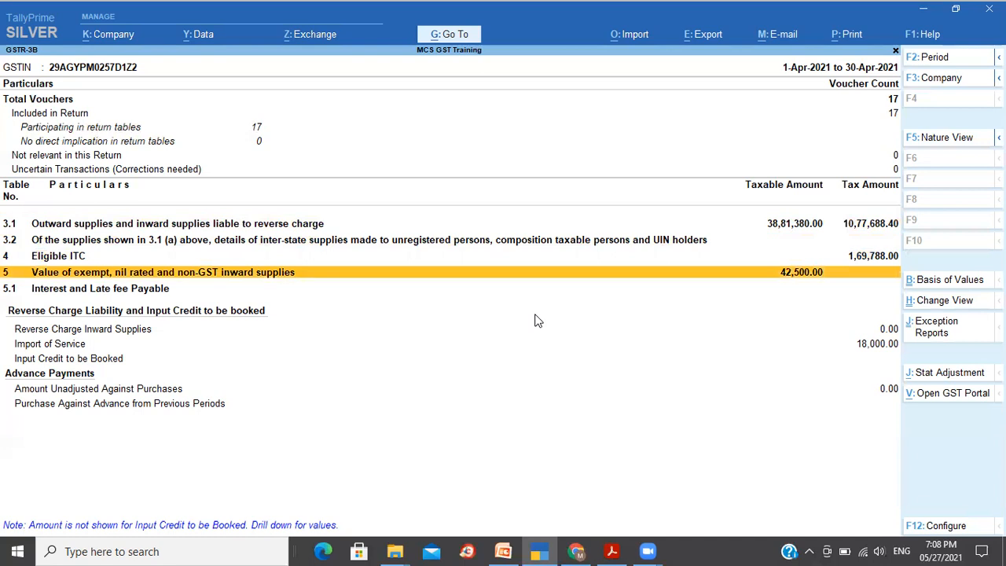
{"action": "key", "text": "Down"}
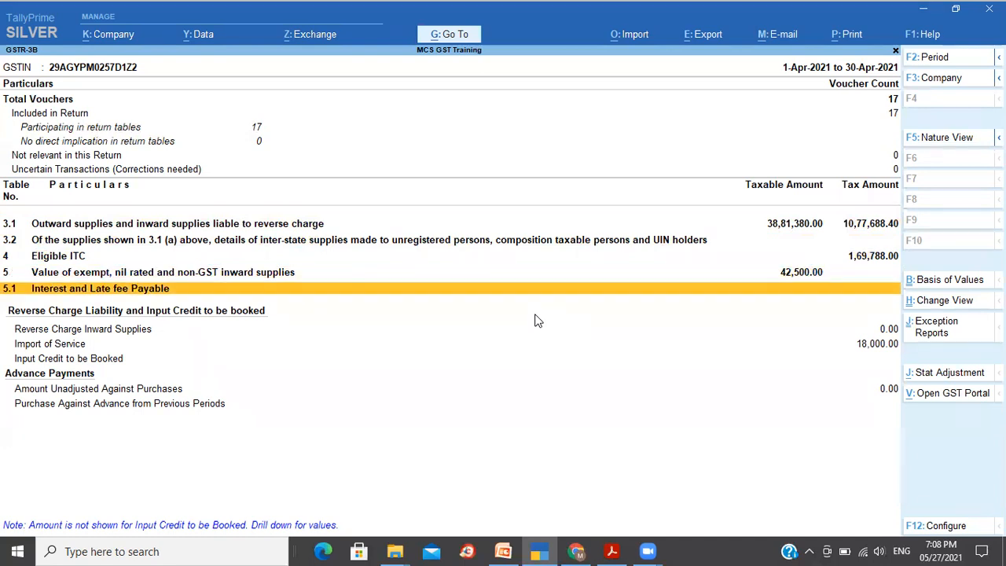
{"action": "key", "text": "Down"}
{"action": "key", "text": "Down"}
{"action": "key", "text": "Down"}
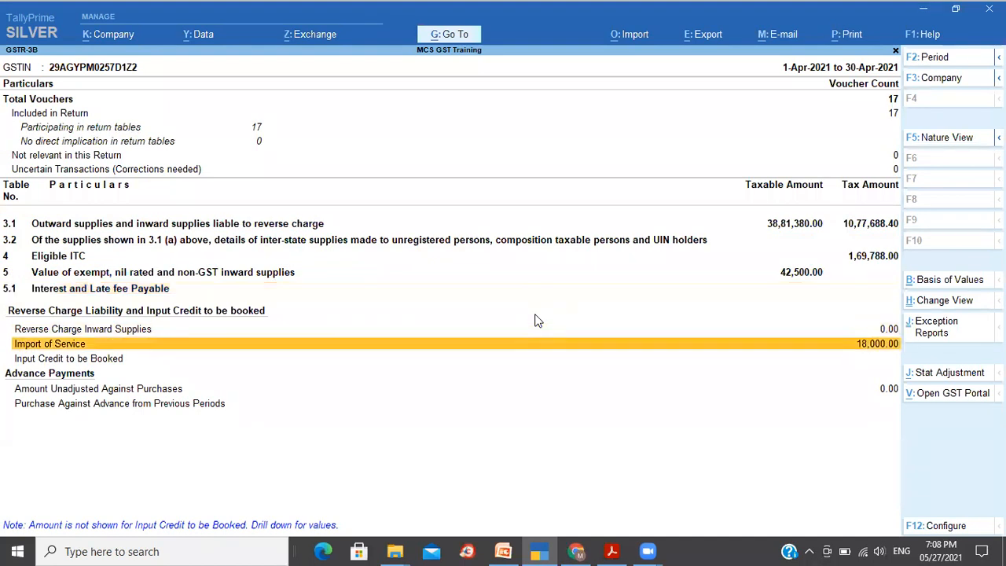
{"action": "key", "text": "Up"}
{"action": "key", "text": "Up"}
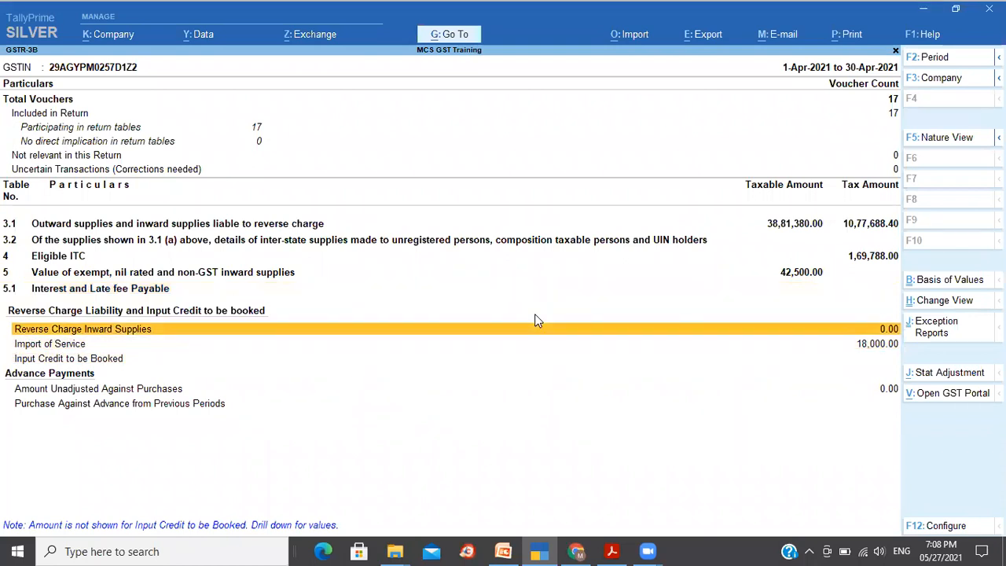
{"action": "key", "text": "Down"}
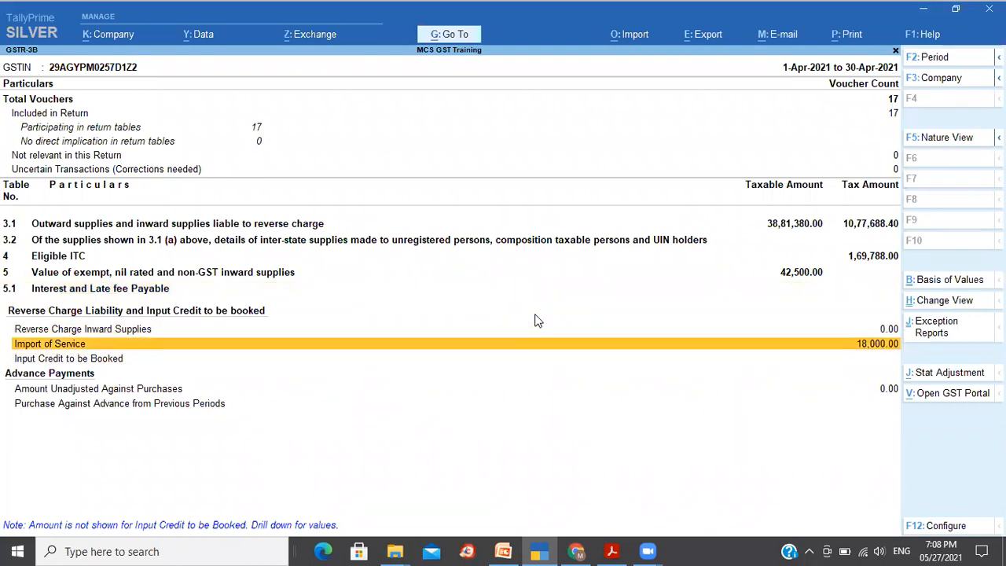
{"action": "key", "text": "Down"}
{"action": "key", "text": "Down"}
{"action": "key", "text": "Down"}
{"action": "key", "text": "Up"}
{"action": "key", "text": "Up"}
{"action": "key", "text": "Up"}
{"action": "key", "text": "Up"}
{"action": "key", "text": "Up"}
{"action": "key", "text": "Up"}
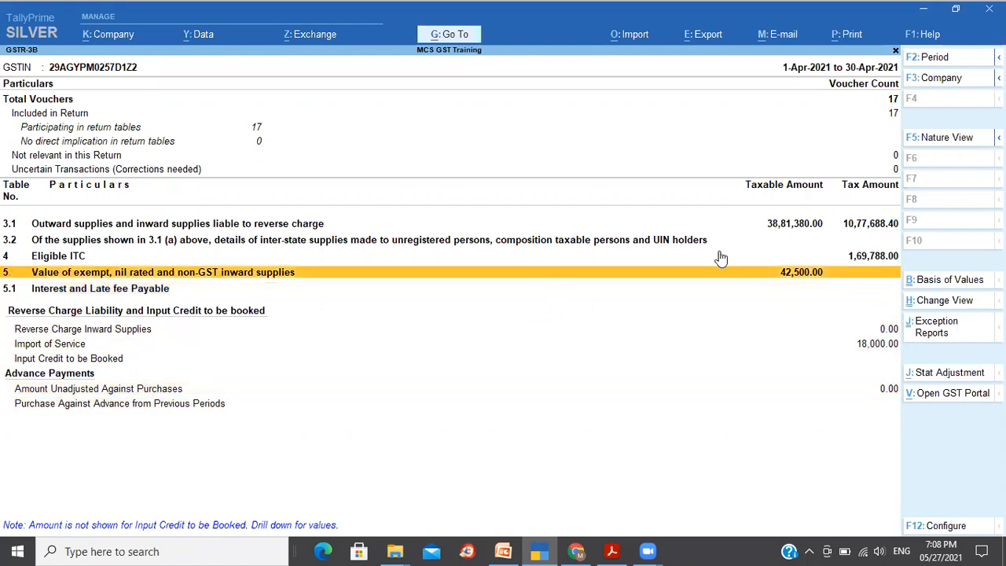
- Switch the report to detailed view and review the breakdown of table 3.1 outward and inward supplies
{"action": "key", "text": "alt+F5"}
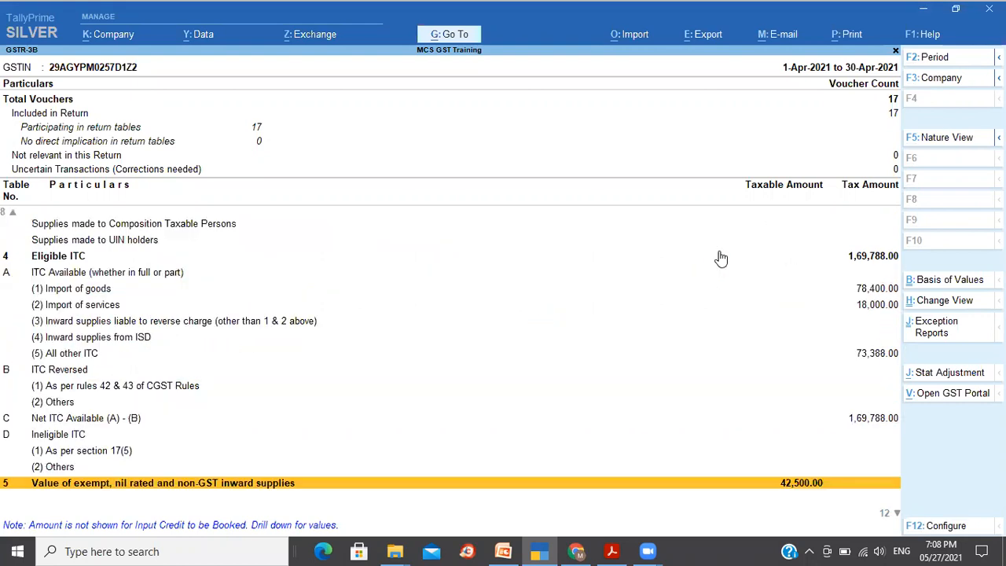
{"action": "key", "text": "Home"}
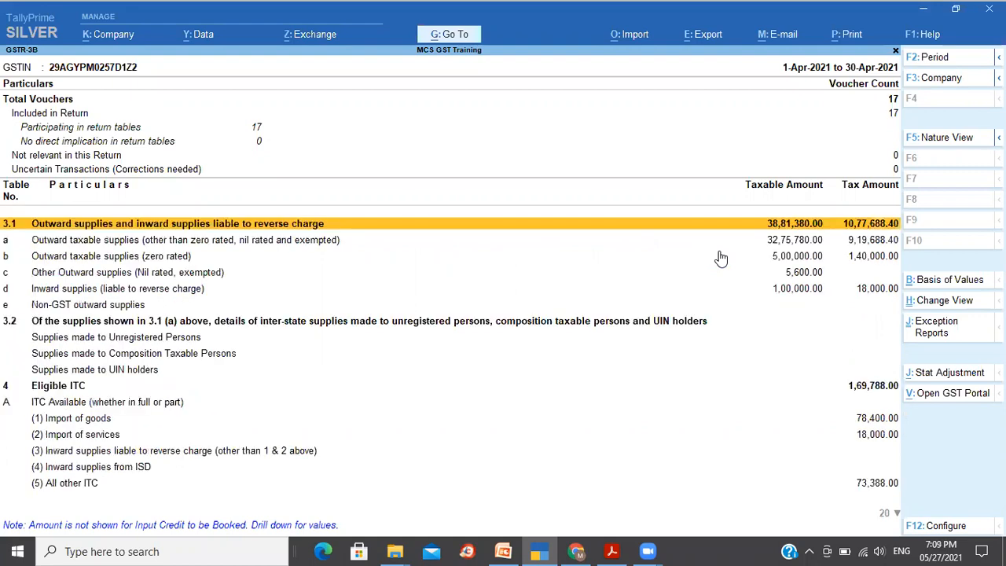
{"action": "key", "text": "Down"}
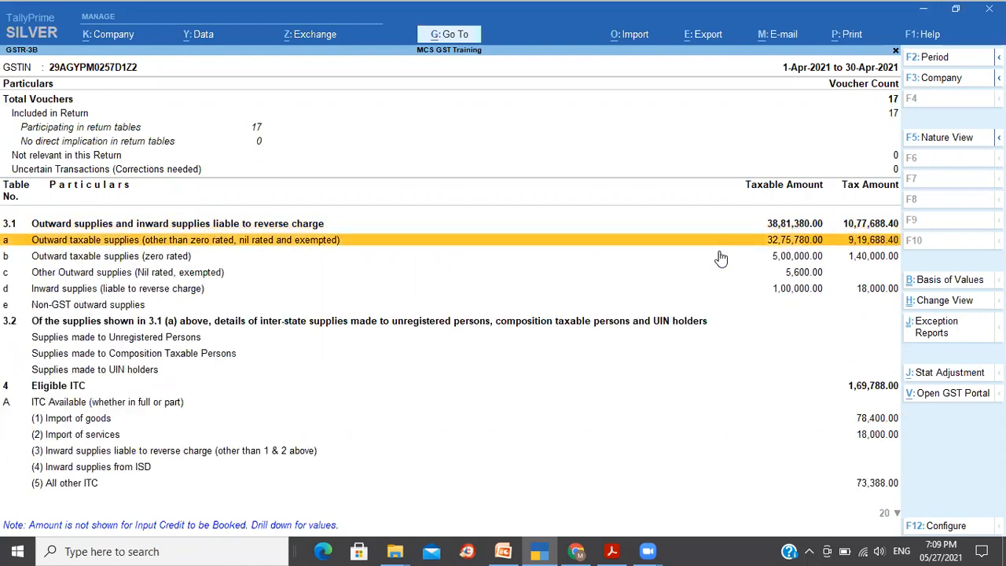
{"action": "key", "text": "Down"}
{"action": "key", "text": "Down"}
{"action": "key", "text": "Down"}
{"action": "key", "text": "Down"}
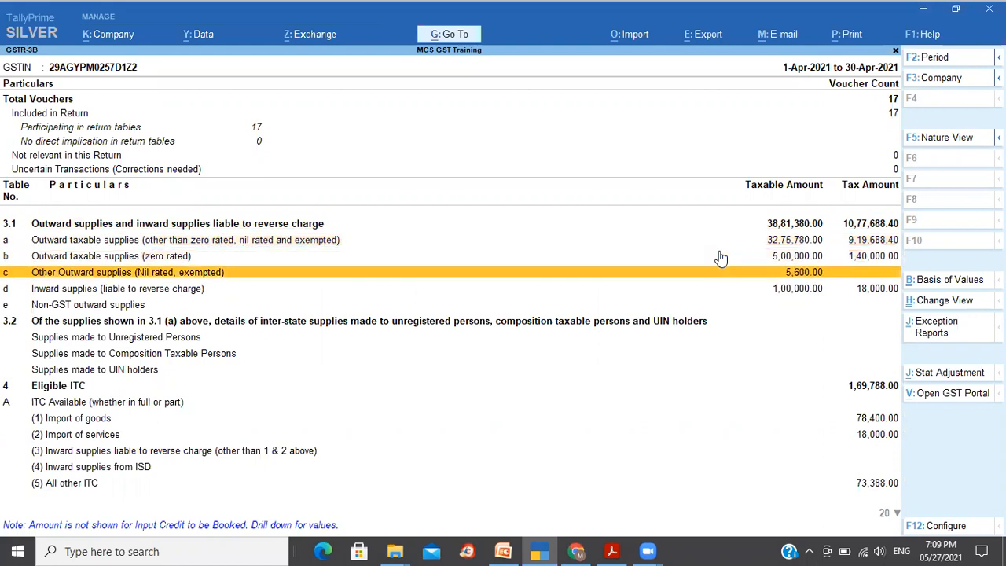
{"action": "key", "text": "Up"}
{"action": "key", "text": "Up"}
{"action": "key", "text": "Up"}
{"action": "key", "text": "Up"}
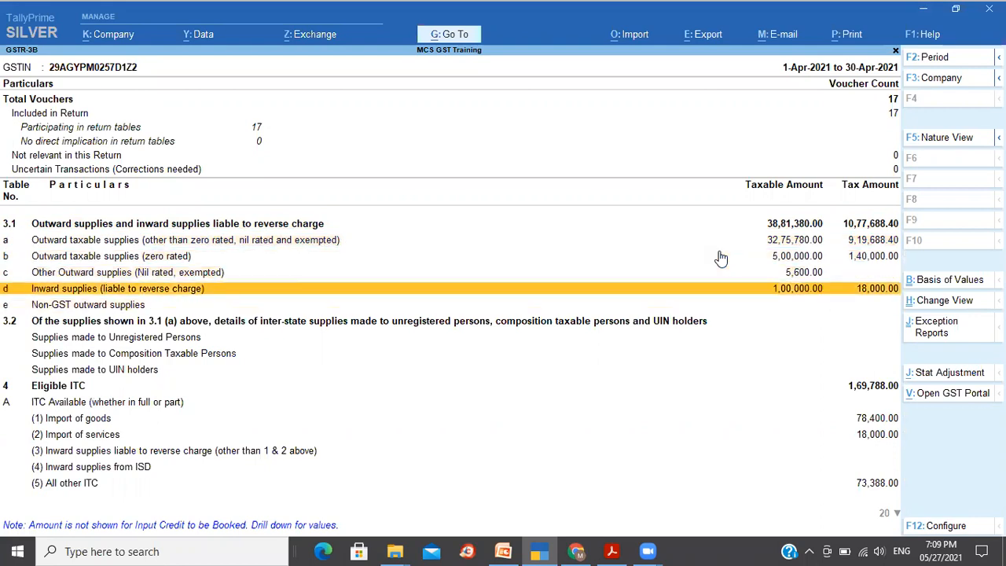
- Review the table 3.2 rows and the Eligible ITC available and reversed sub-rows
{"action": "key", "text": "Down"}
{"action": "key", "text": "Down"}
{"action": "key", "text": "Down"}
{"action": "key", "text": "Down"}
{"action": "key", "text": "Down"}
{"action": "key", "text": "Down"}
{"action": "key", "text": "Down"}
{"action": "key", "text": "Down"}
{"action": "key", "text": "Down"}
{"action": "key", "text": "Down"}
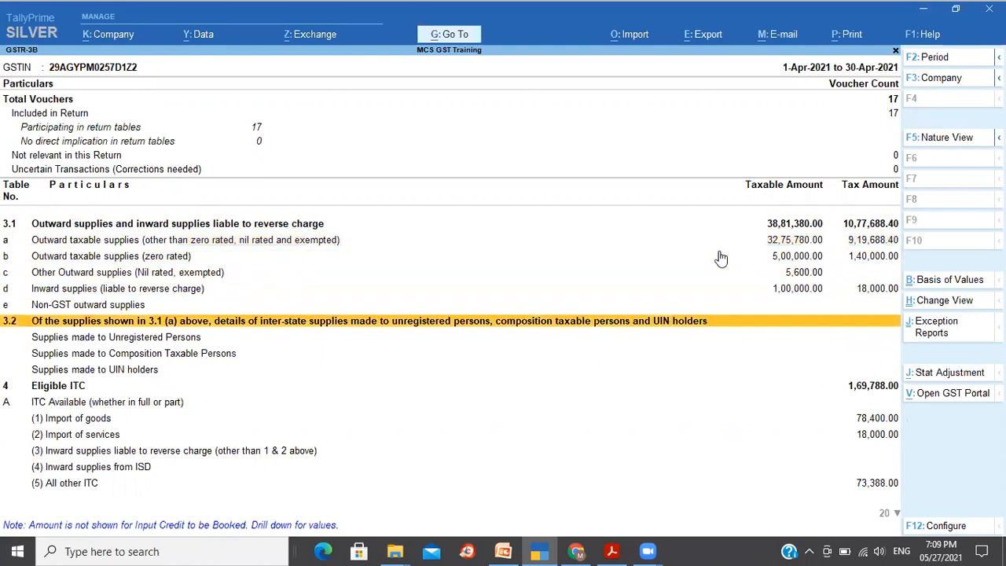
{"action": "key", "text": "Down"}
{"action": "key", "text": "Down"}
{"action": "key", "text": "Down"}
{"action": "key", "text": "Up"}
{"action": "key", "text": "Up"}
{"action": "key", "text": "Down"}
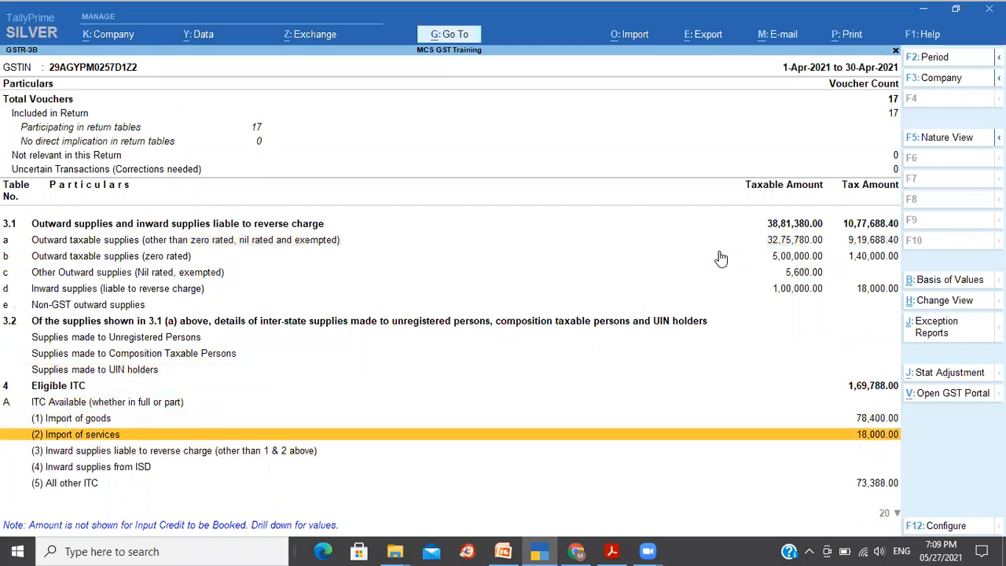
{"action": "key", "text": "Up"}
{"action": "key", "text": "Up"}
{"action": "key", "text": "Down"}
{"action": "key", "text": "Down"}
{"action": "key", "text": "Down"}
{"action": "key", "text": "Down"}
{"action": "key", "text": "Down"}
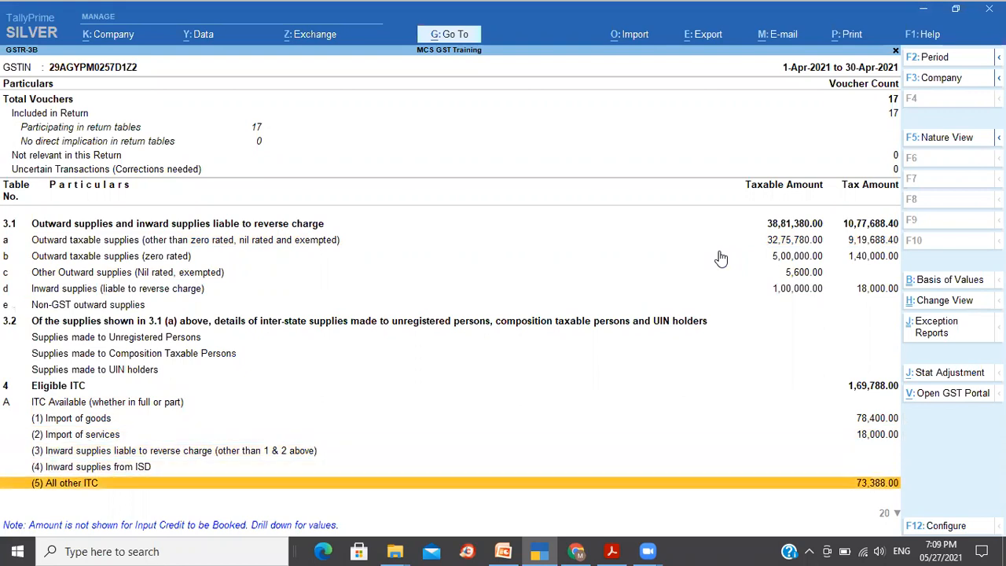
{"action": "key", "text": "Down"}
{"action": "key", "text": "Down"}
{"action": "key", "text": "Down"}
{"action": "key", "text": "Down"}
{"action": "key", "text": "Down"}
{"action": "key", "text": "Down"}
{"action": "key", "text": "Down"}
{"action": "key", "text": "Down"}
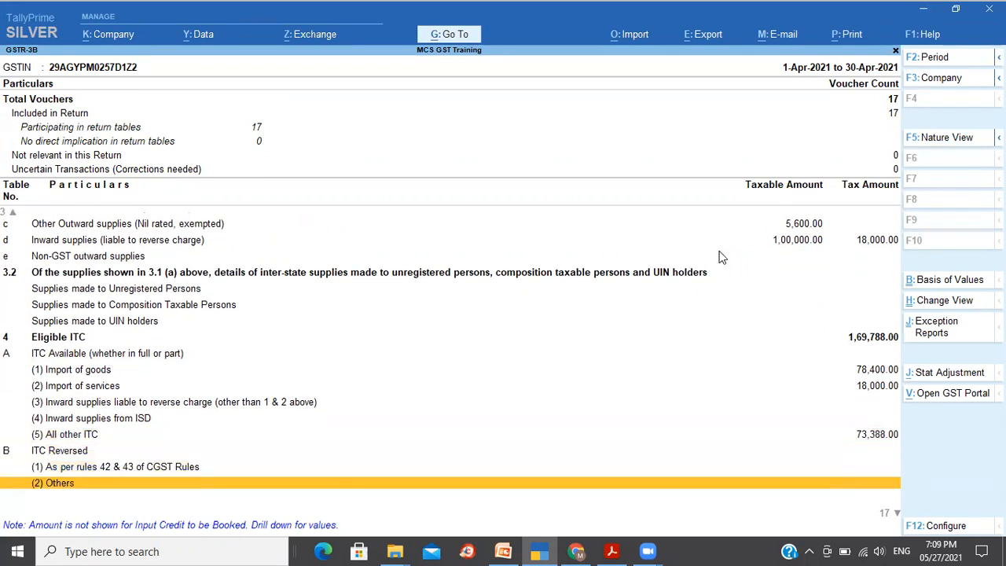
{"action": "key", "text": "Down"}
{"action": "key", "text": "Down"}
- Review Net ITC, Ineligible ITC, tables 5 and 5.1, and the reverse charge liability rows in detailed view
{"action": "key", "text": "Up"}
{"action": "key", "text": "Up"}
{"action": "key", "text": "Up"}
{"action": "key", "text": "Up"}
{"action": "key", "text": "Up"}
{"action": "key", "text": "Up"}
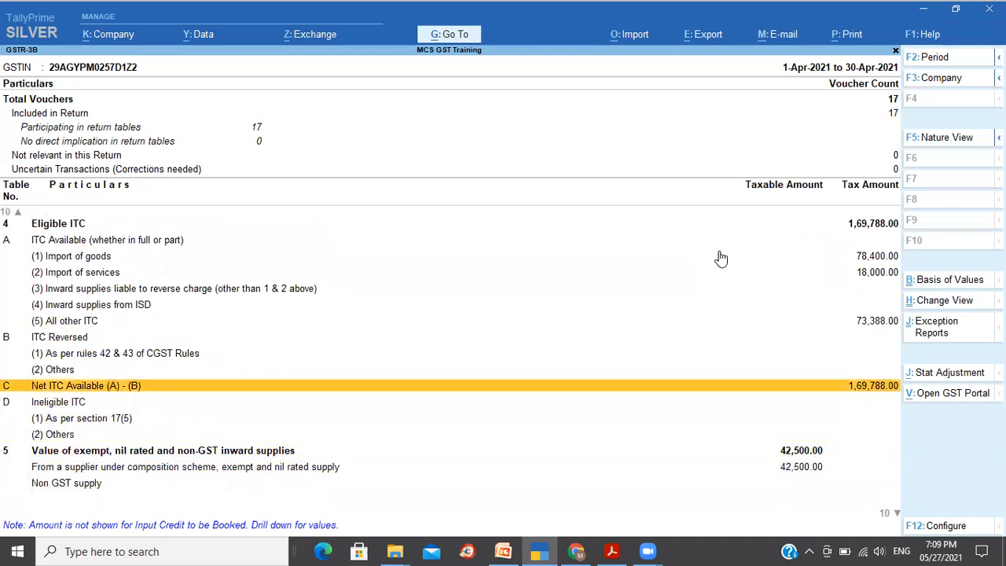
{"action": "key", "text": "Down"}
{"action": "key", "text": "Down"}
{"action": "key", "text": "Down"}
{"action": "key", "text": "Down"}
{"action": "key", "text": "Down"}
{"action": "key", "text": "Down"}
{"action": "key", "text": "Down"}
{"action": "key", "text": "Down"}
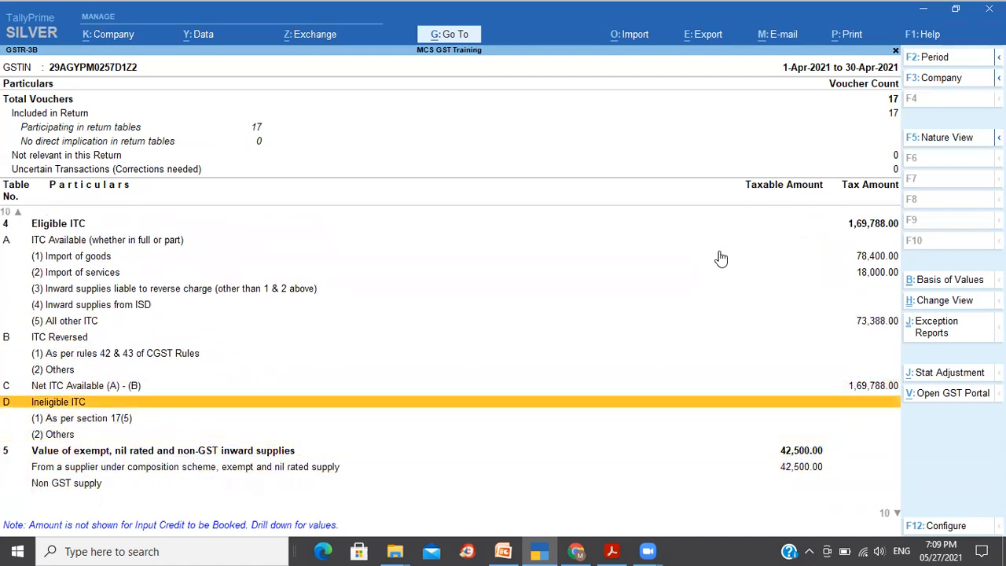
{"action": "key", "text": "Down"}
{"action": "key", "text": "Down"}
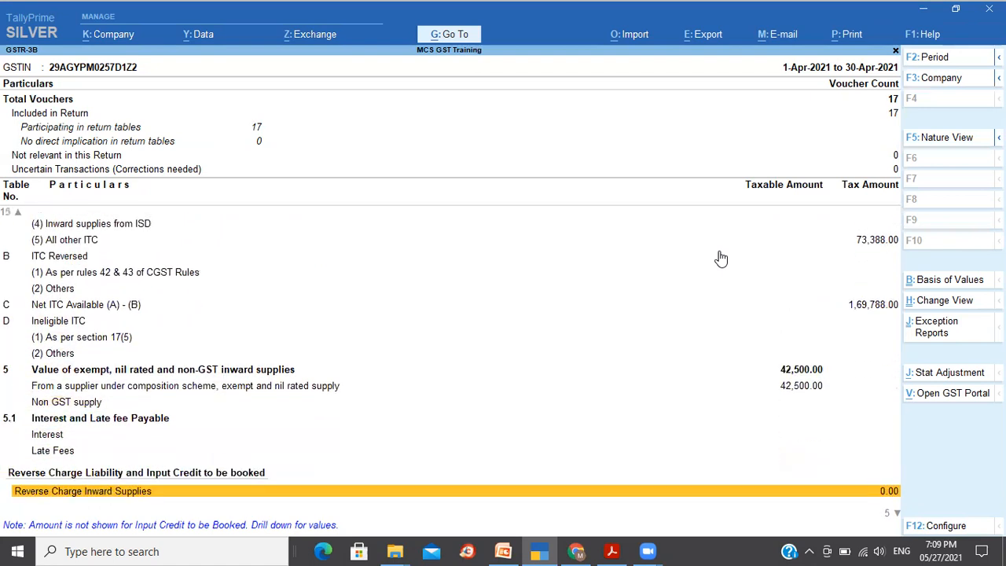
{"action": "key", "text": "Down"}
{"action": "key", "text": "Down"}
{"action": "key", "text": "Down"}
{"action": "key", "text": "Down"}
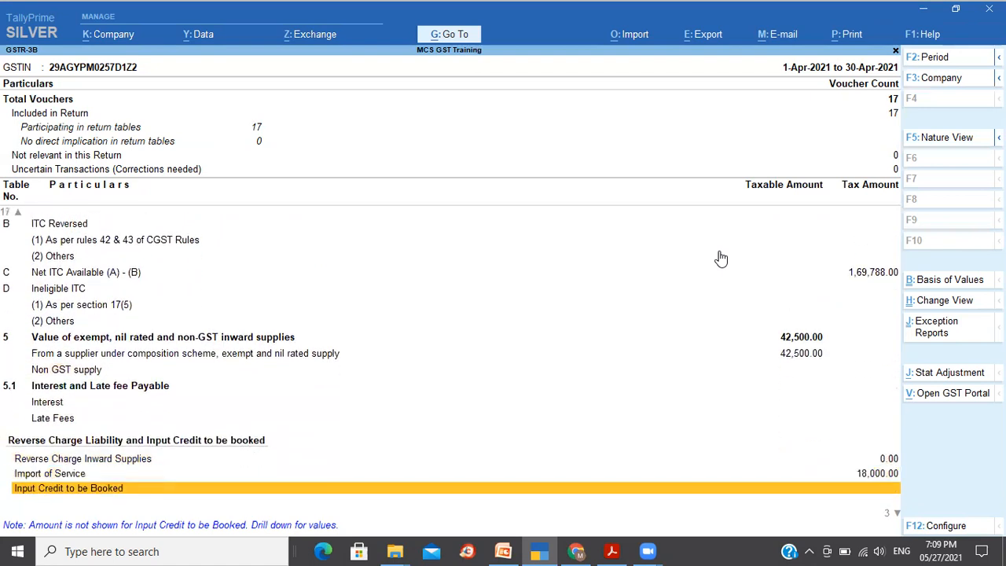
{"action": "key", "text": "Up"}
{"action": "key", "text": "Up"}
{"action": "key", "text": "Up"}
{"action": "key", "text": "Up"}
{"action": "key", "text": "Up"}
{"action": "key", "text": "Up"}
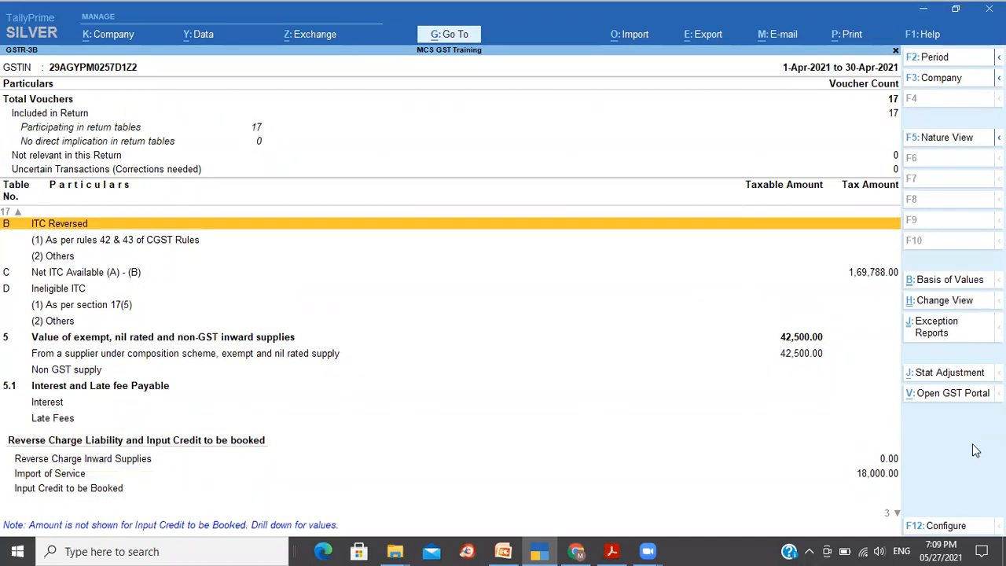
- Configure the GSTR-3B report to show tax types in separate columns
{"action": "key", "text": "F12"}
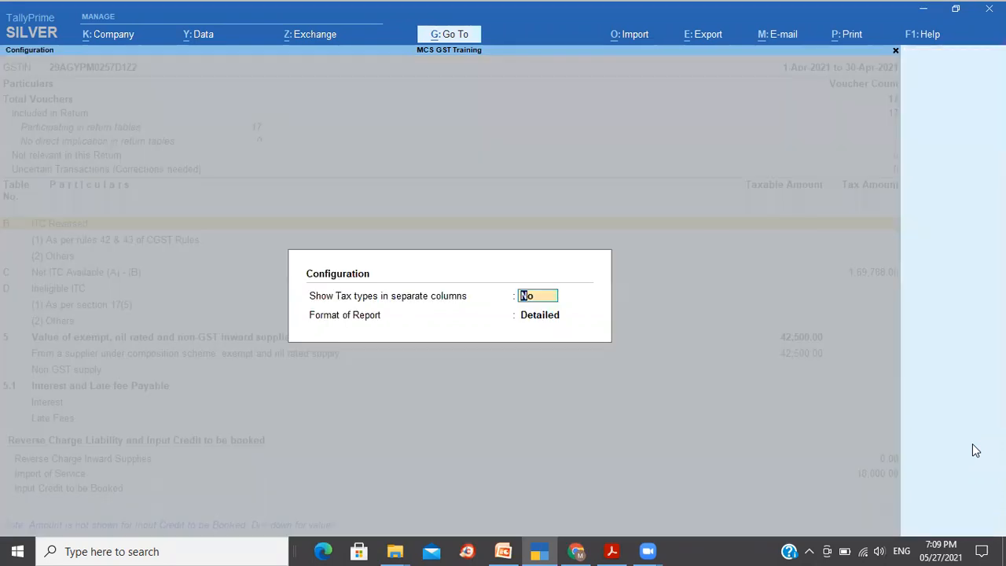
{"action": "type", "text": "y"}
{"action": "key", "text": "Return"}
{"action": "key", "text": "Return"}
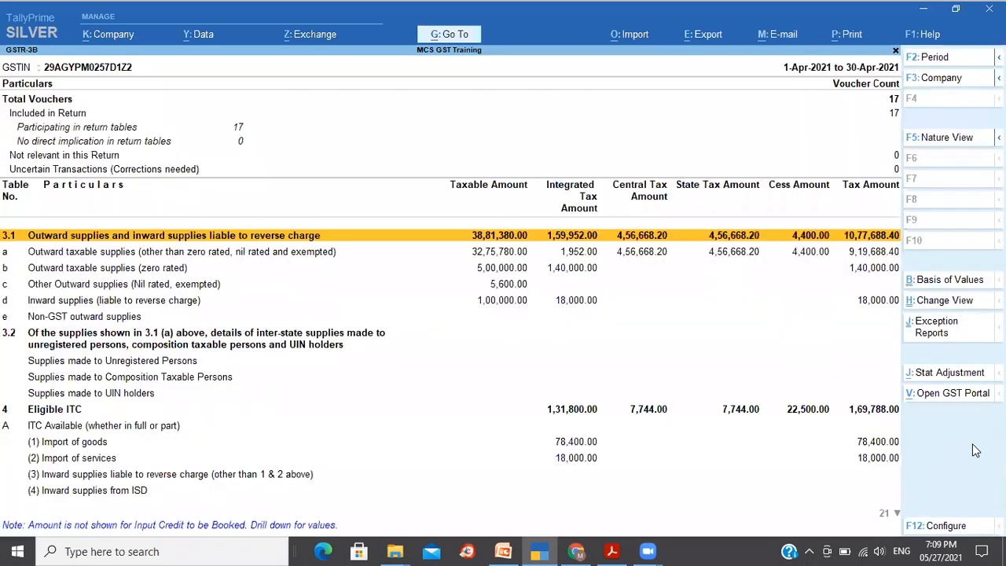
- Review the integrated, central, state and cess tax columns for tables 3.1, 3.2, 4 and 5
{"action": "key", "text": "Down"}
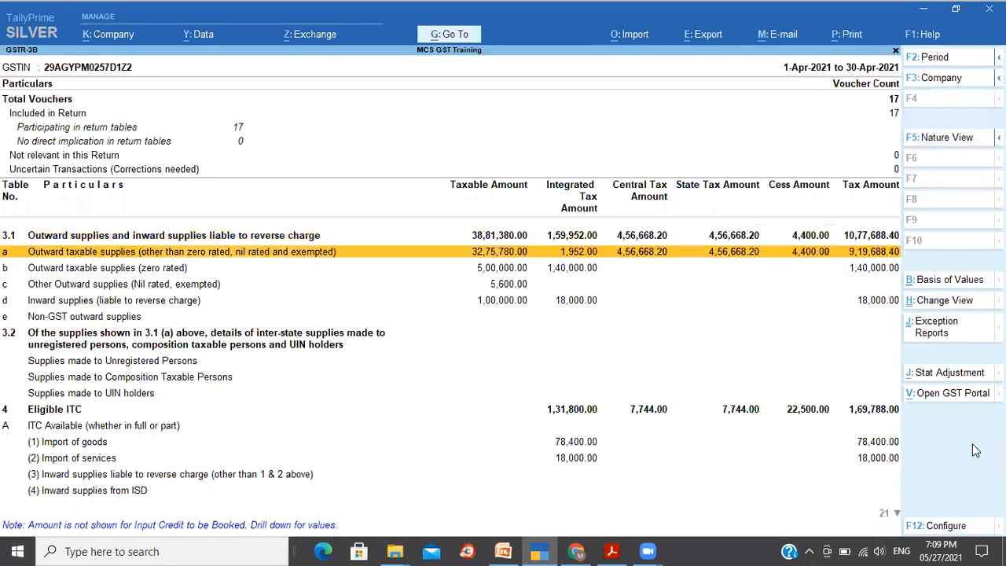
{"action": "key", "text": "Up"}
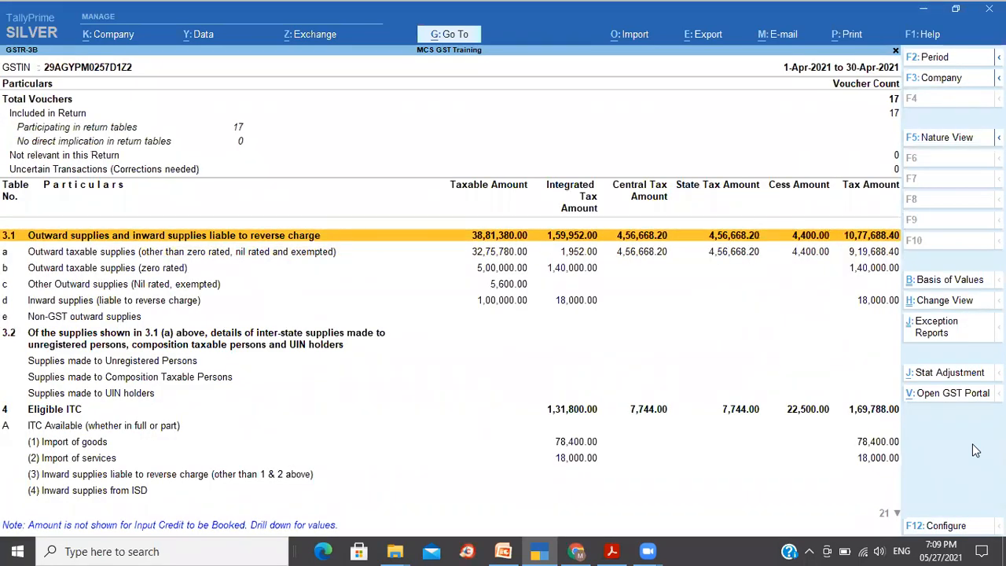
{"action": "key", "text": "Down"}
{"action": "key", "text": "Down"}
{"action": "key", "text": "Up"}
{"action": "key", "text": "Up"}
{"action": "key", "text": "Down"}
{"action": "key", "text": "Down"}
{"action": "key", "text": "Down"}
{"action": "key", "text": "Down"}
{"action": "key", "text": "Down"}
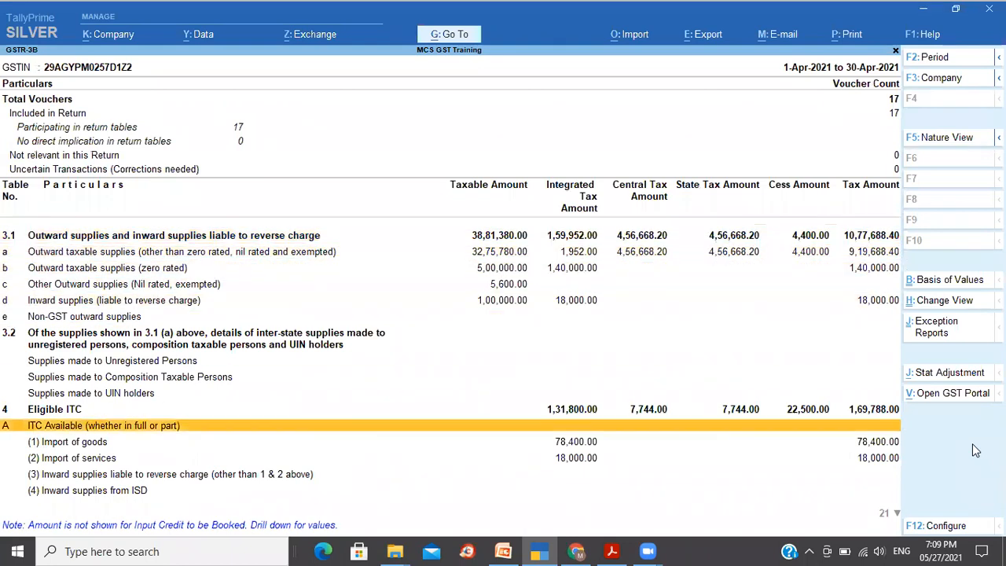
{"action": "key", "text": "Down"}
{"action": "key", "text": "Down"}
{"action": "key", "text": "Down"}
{"action": "key", "text": "Down"}
{"action": "key", "text": "Down"}
{"action": "key", "text": "Down"}
{"action": "key", "text": "Down"}
{"action": "key", "text": "Down"}
{"action": "key", "text": "Down"}
{"action": "key", "text": "Down"}
{"action": "key", "text": "Down"}
{"action": "key", "text": "Down"}
{"action": "key", "text": "Down"}
{"action": "key", "text": "Down"}
{"action": "key", "text": "Down"}
{"action": "key", "text": "Down"}
{"action": "key", "text": "Down"}
{"action": "key", "text": "Down"}
{"action": "key", "text": "Down"}
{"action": "key", "text": "Down"}
{"action": "key", "text": "Up"}
{"action": "key", "text": "Up"}
{"action": "key", "text": "Up"}
{"action": "key", "text": "Up"}
{"action": "key", "text": "Up"}
{"action": "key", "text": "Up"}
{"action": "key", "text": "Up"}
{"action": "key", "text": "Up"}
{"action": "key", "text": "Up"}
{"action": "key", "text": "Up"}
{"action": "key", "text": "Up"}
{"action": "key", "text": "Up"}
{"action": "key", "text": "Up"}
{"action": "key", "text": "Up"}
{"action": "key", "text": "Up"}
{"action": "key", "text": "Up"}
{"action": "key", "text": "Up"}
{"action": "key", "text": "Up"}
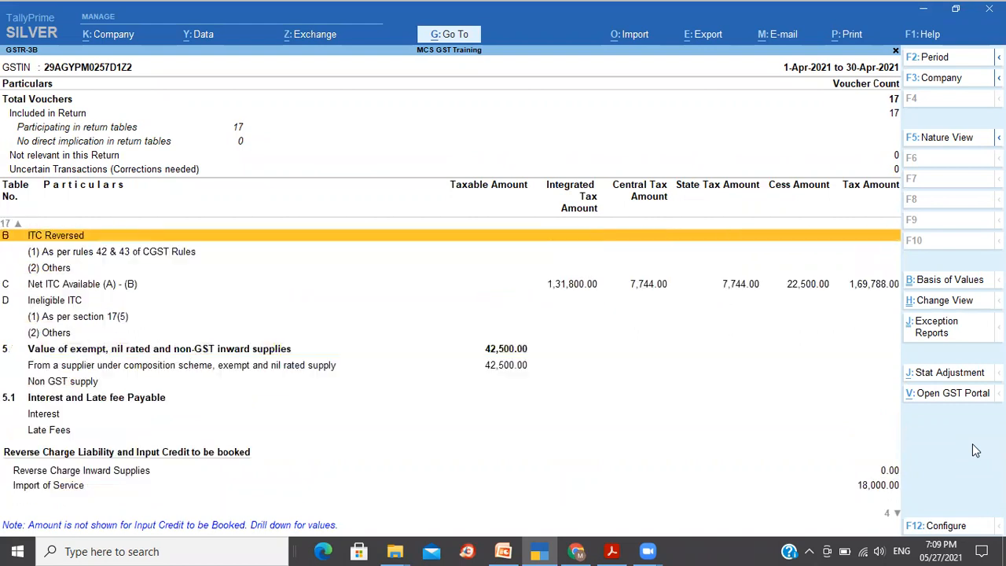
{"action": "key", "text": "Up"}
{"action": "key", "text": "Up"}
{"action": "key", "text": "Up"}
{"action": "key", "text": "Up"}
{"action": "key", "text": "Up"}
{"action": "key", "text": "Up"}
{"action": "key", "text": "Up"}
{"action": "key", "text": "Up"}
{"action": "key", "text": "Up"}
{"action": "key", "text": "Up"}
{"action": "key", "text": "Up"}
{"action": "key", "text": "Up"}
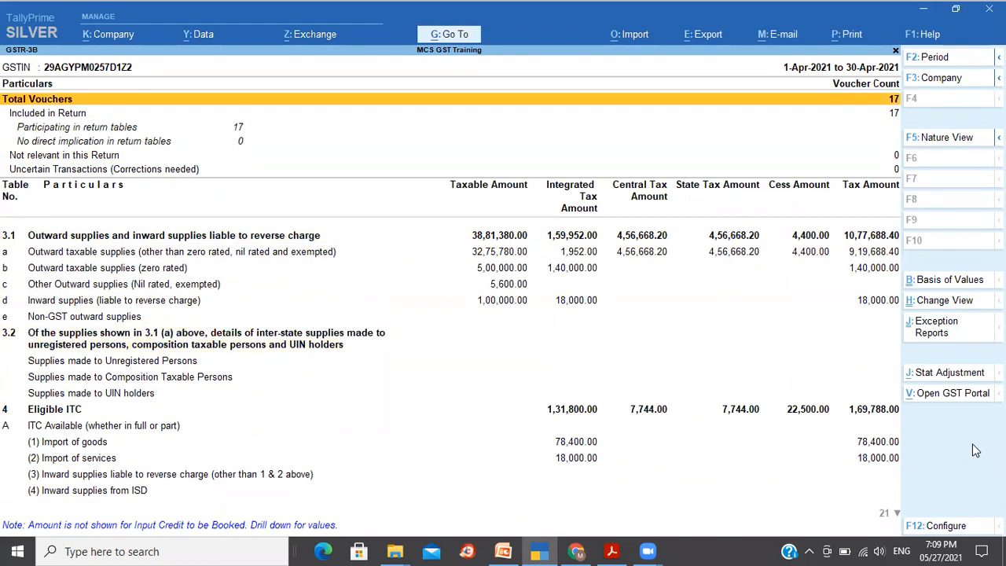
- Close the GSTR-3B report and return to the Gateway of Tally
{"action": "key", "text": "Escape"}
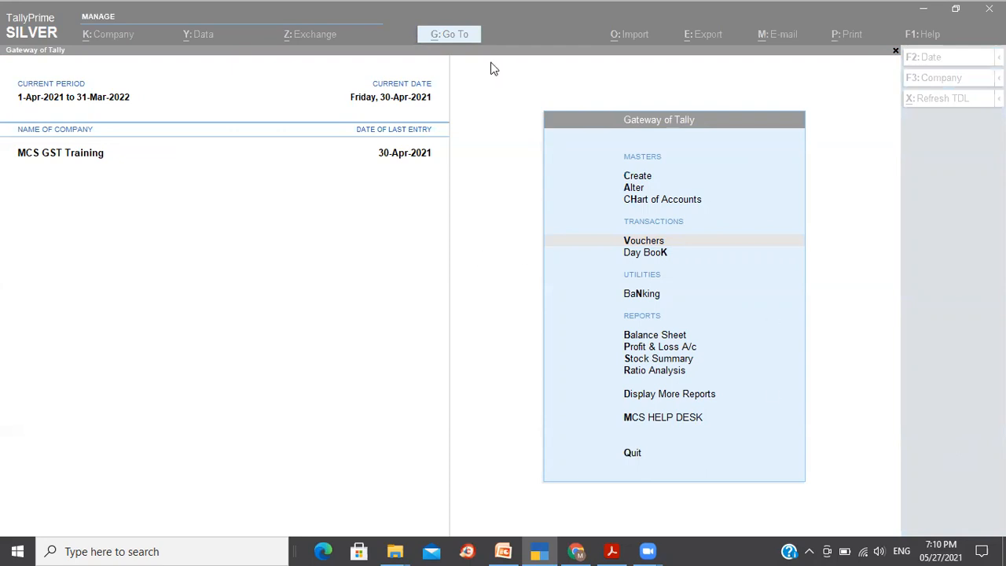
{"action": "left_click", "coordinate": [520, 28]}
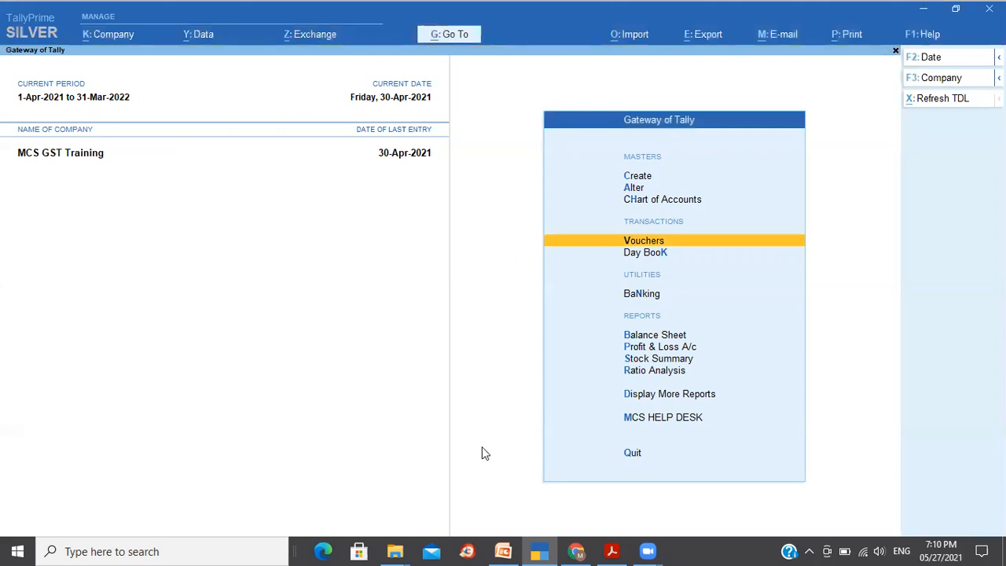
- Switch to the PowerPoint presentation and start the slide show from the current slide
{"action": "mouse_move", "coordinate": [503, 550]}
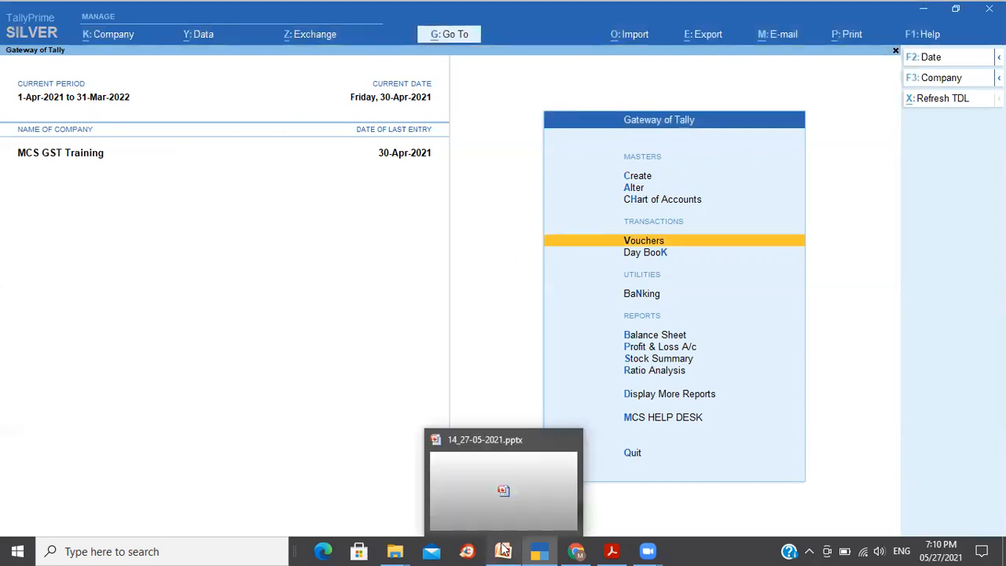
{"action": "left_click", "coordinate": [489, 442]}
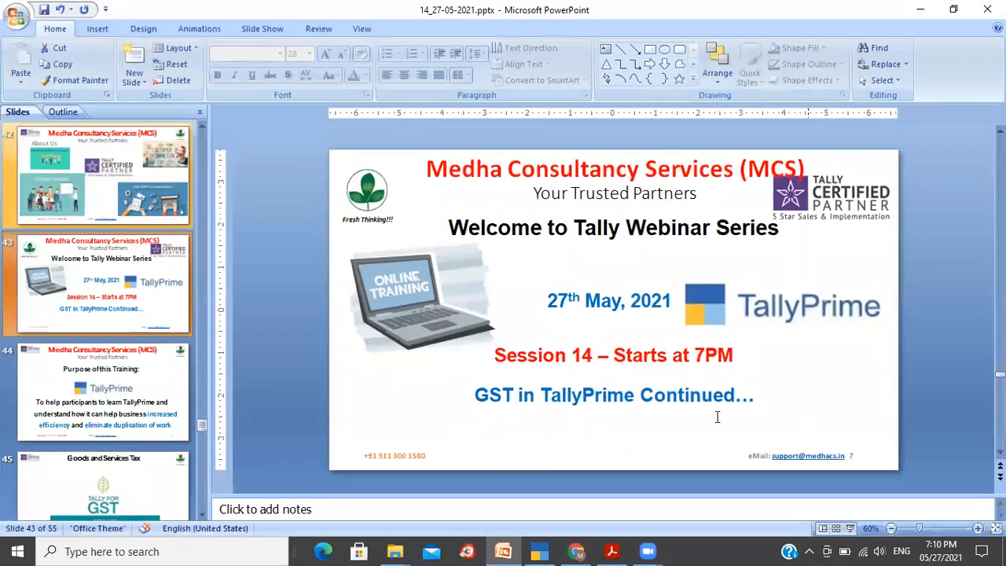
{"action": "left_click", "coordinate": [854, 528]}
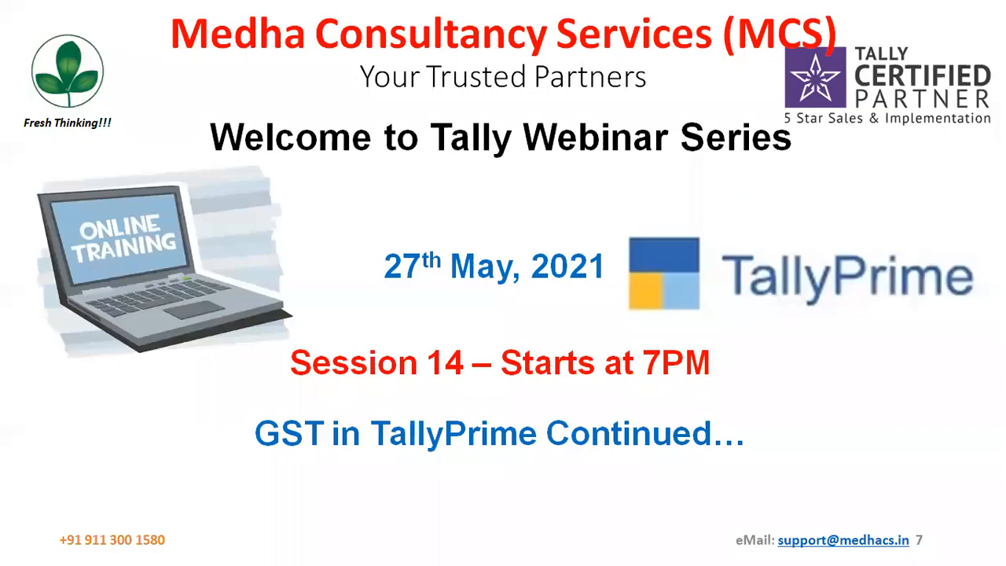
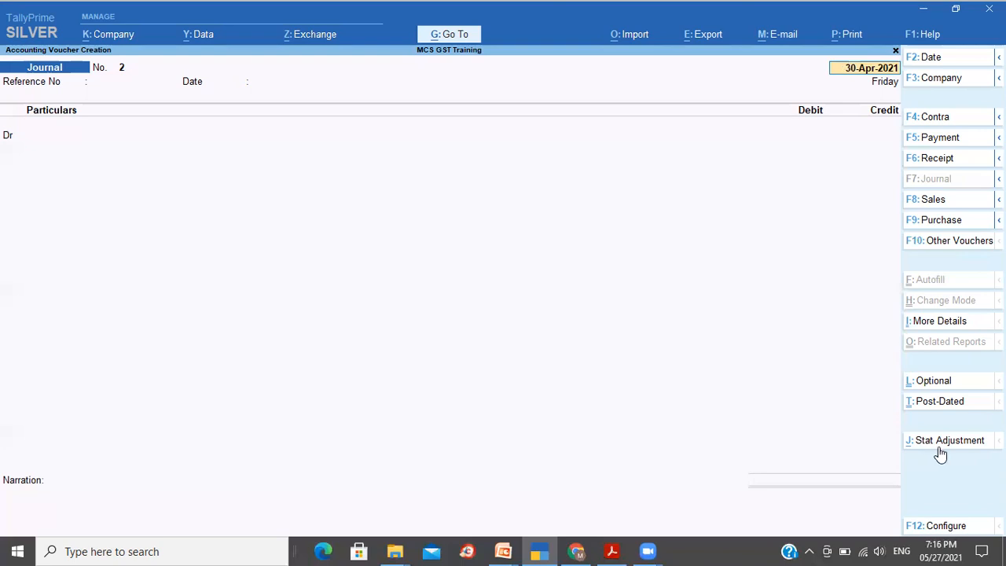
- Open the journal voucher's stat adjustment details, choose GST and set the nature of adjustment to Increase of Input Tax Credit
{"action": "left_click", "coordinate": [944, 446]}
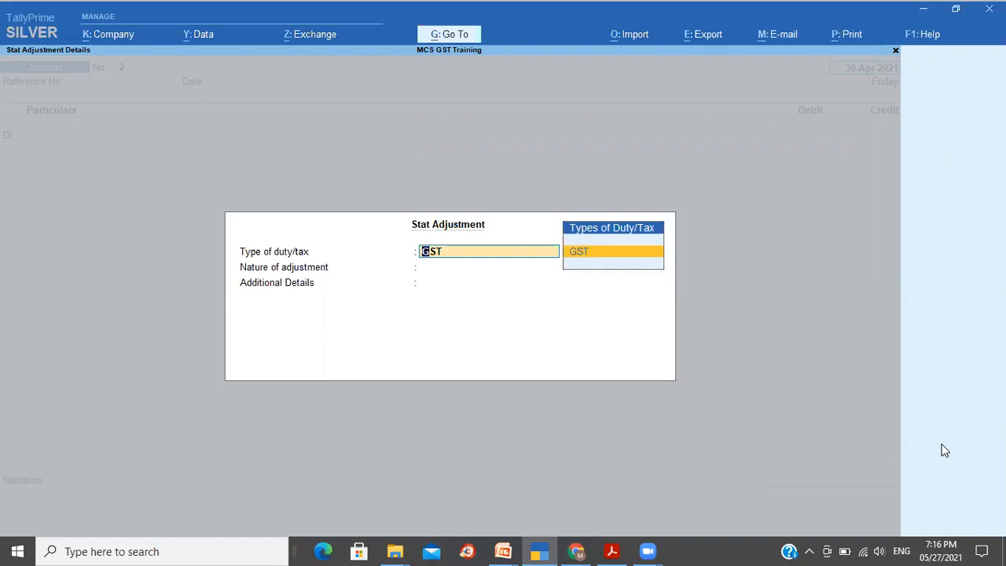
{"action": "key", "text": "Return"}
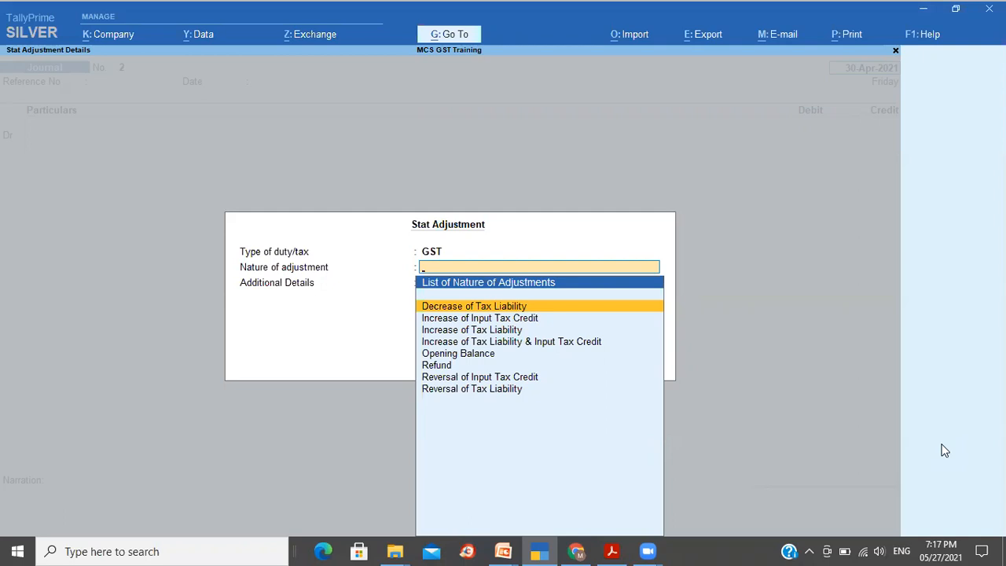
{"action": "key", "text": "Return"}
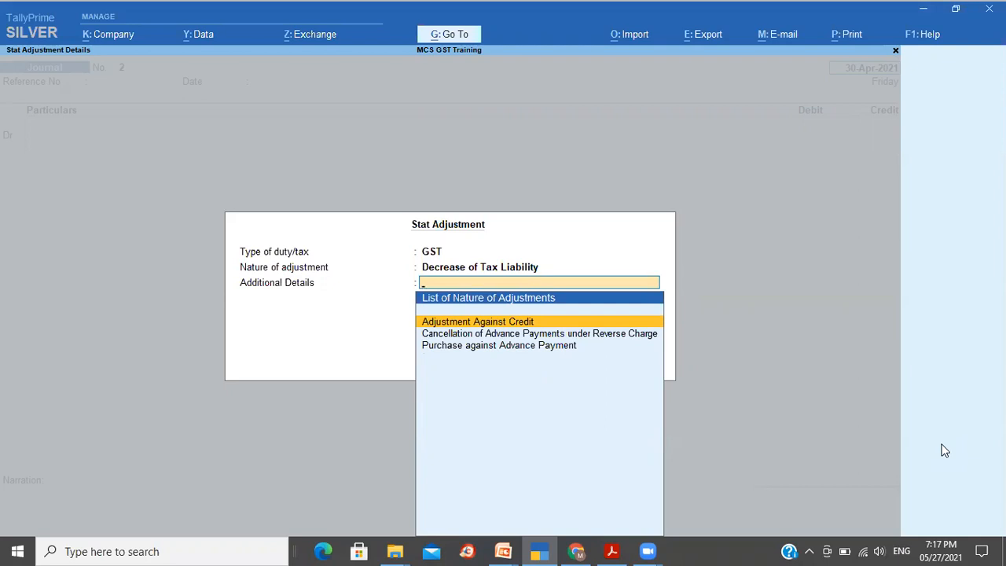
{"action": "key", "text": "BackSpace"}
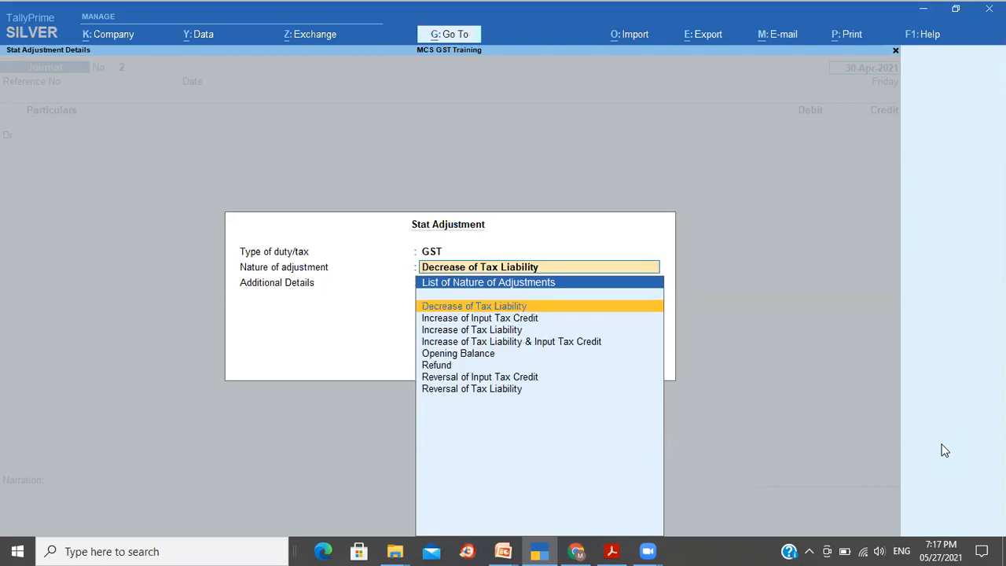
{"action": "key", "text": "Down"}
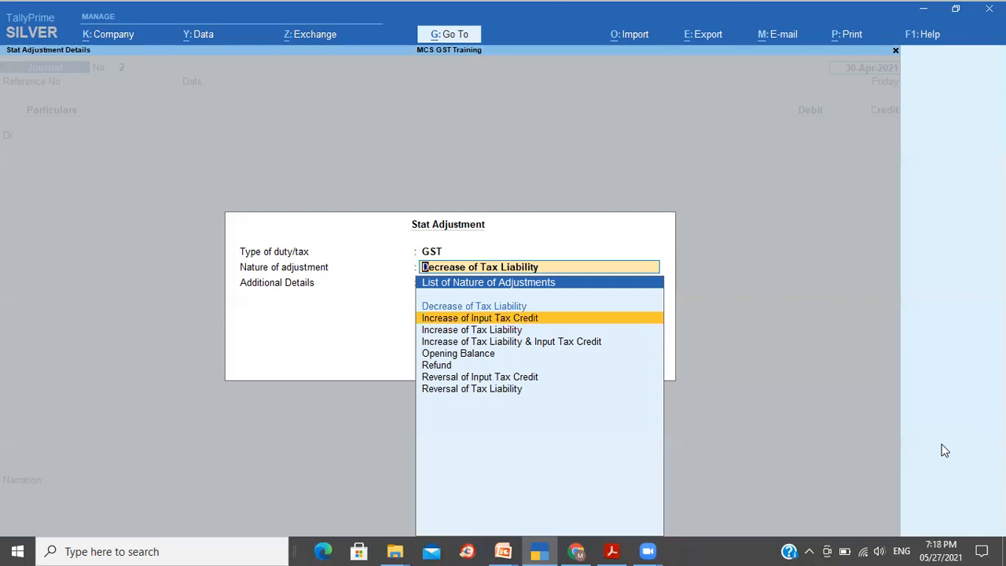
{"action": "key", "text": "Return"}
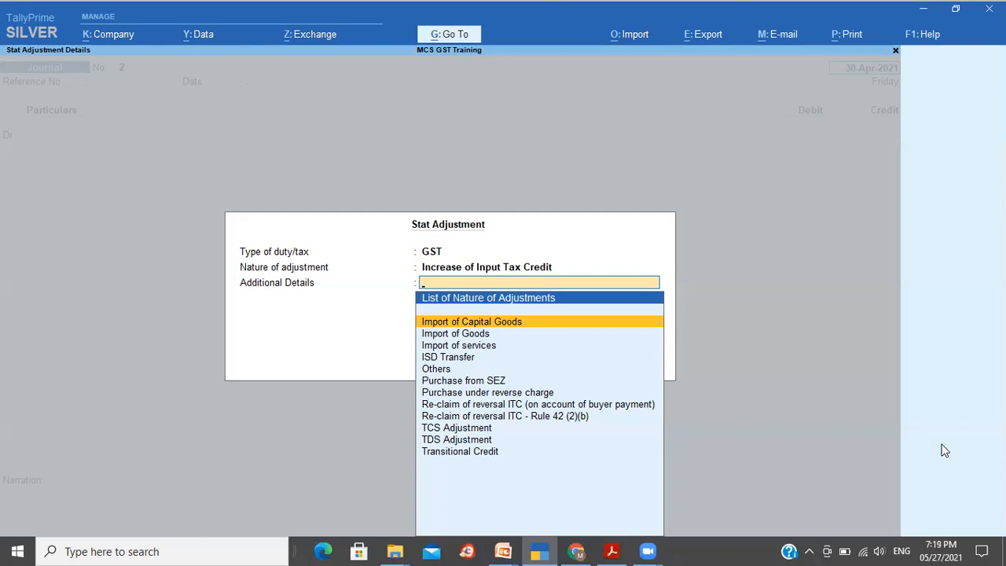
- Open the GST_Adjustment_Entries PDF from the 14_27-05-2021 folder
{"action": "left_click", "coordinate": [399, 550]}
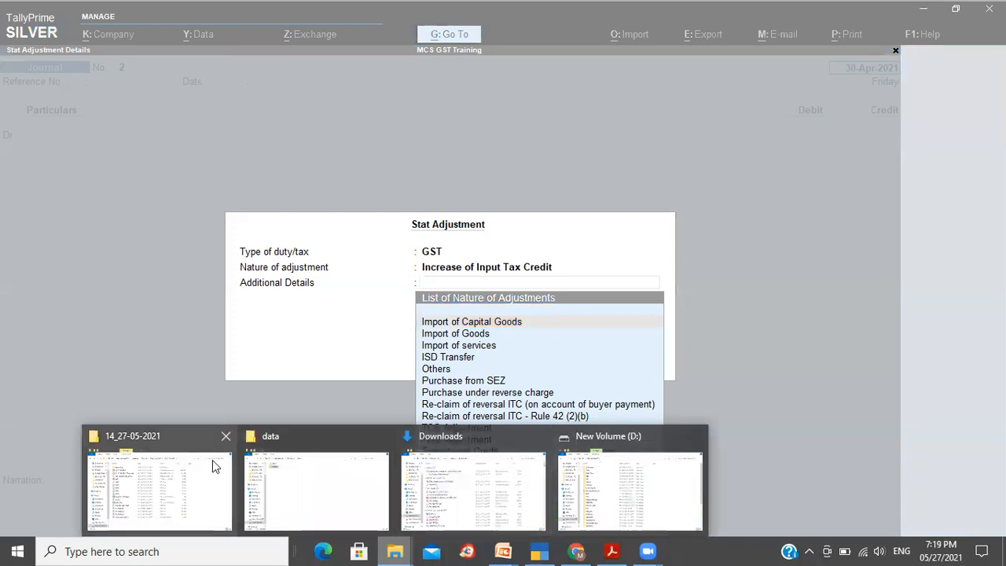
{"action": "left_click", "coordinate": [194, 480]}
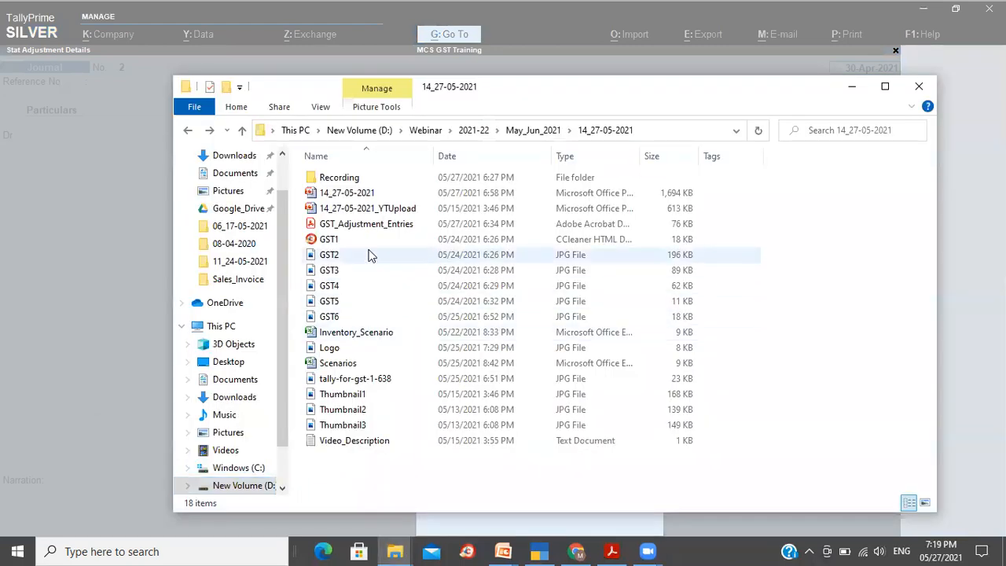
{"action": "double_click", "coordinate": [379, 227]}
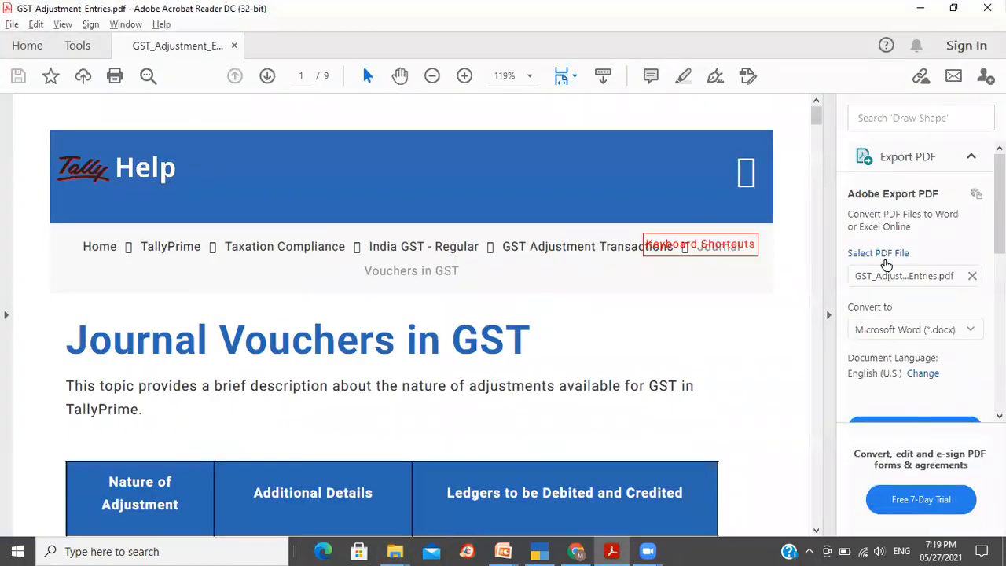
- Read through the Decrease of Tax Liability rows of the nature of adjustment table in the PDF
{"action": "left_click", "coordinate": [829, 315]}
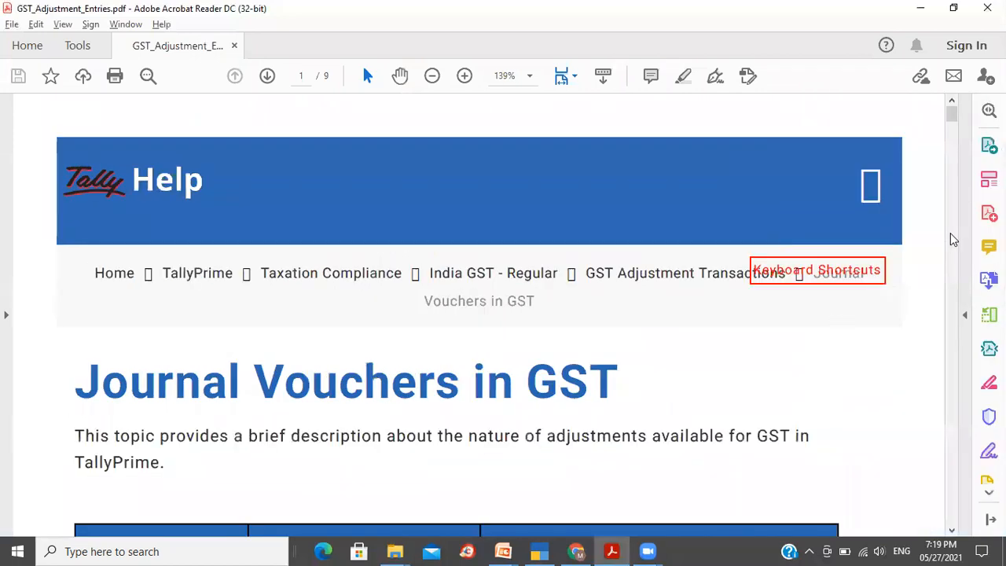
{"action": "left_click", "coordinate": [950, 531]}
{"action": "left_click", "coordinate": [951, 530]}
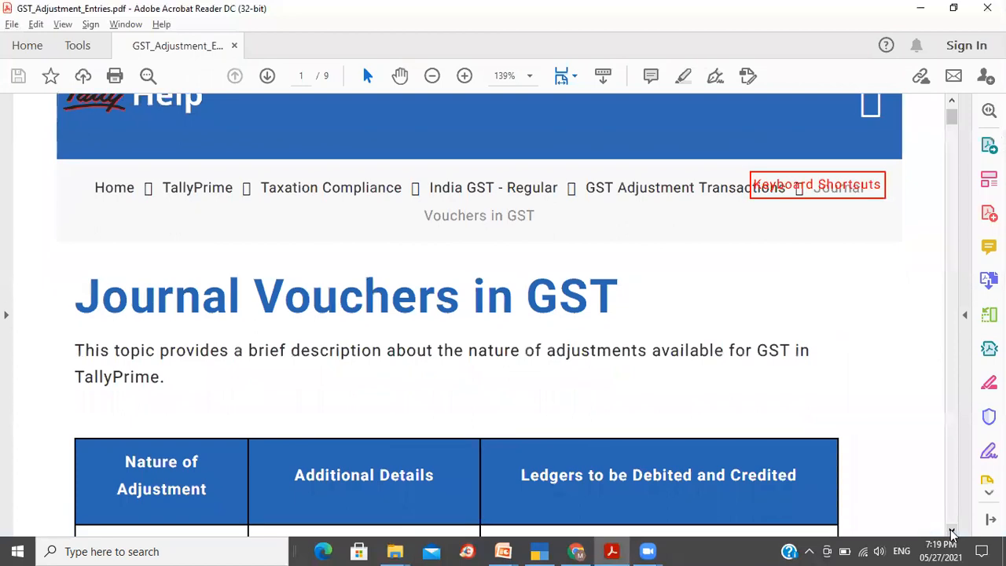
{"action": "left_click", "coordinate": [950, 530]}
{"action": "left_click", "coordinate": [950, 531]}
{"action": "left_click", "coordinate": [950, 531]}
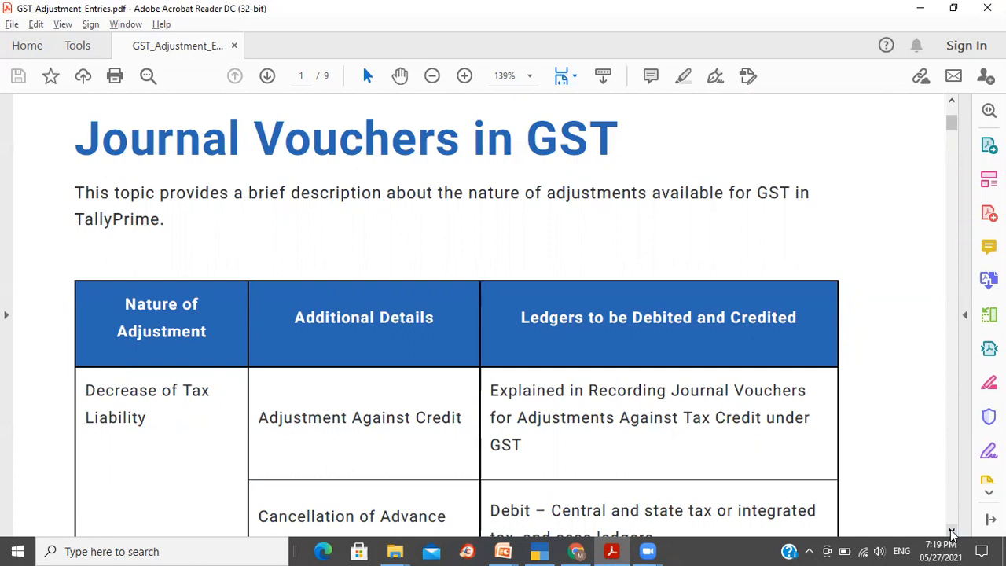
{"action": "left_click", "coordinate": [951, 531]}
{"action": "left_click", "coordinate": [951, 531]}
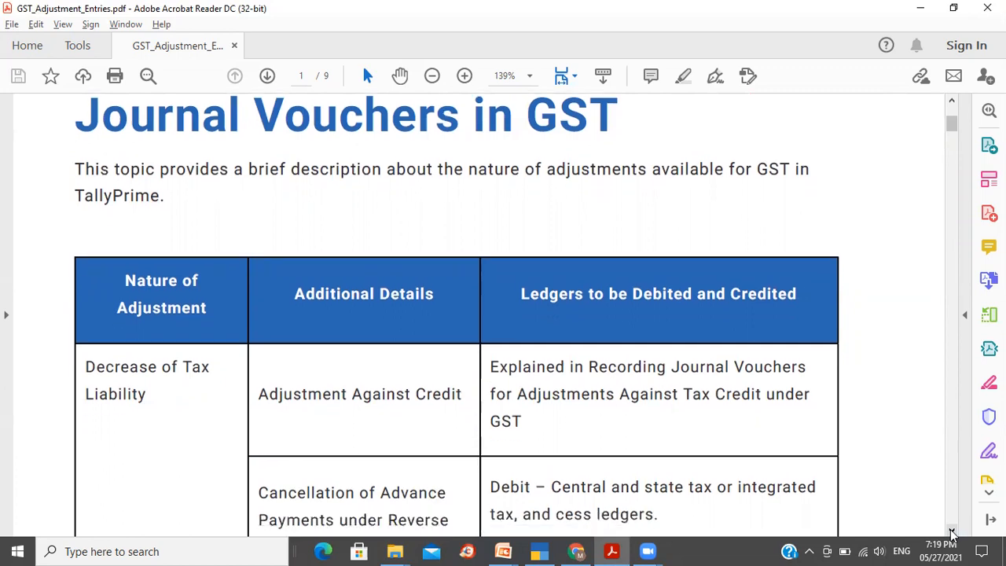
{"action": "left_click", "coordinate": [952, 531]}
{"action": "left_click", "coordinate": [952, 531]}
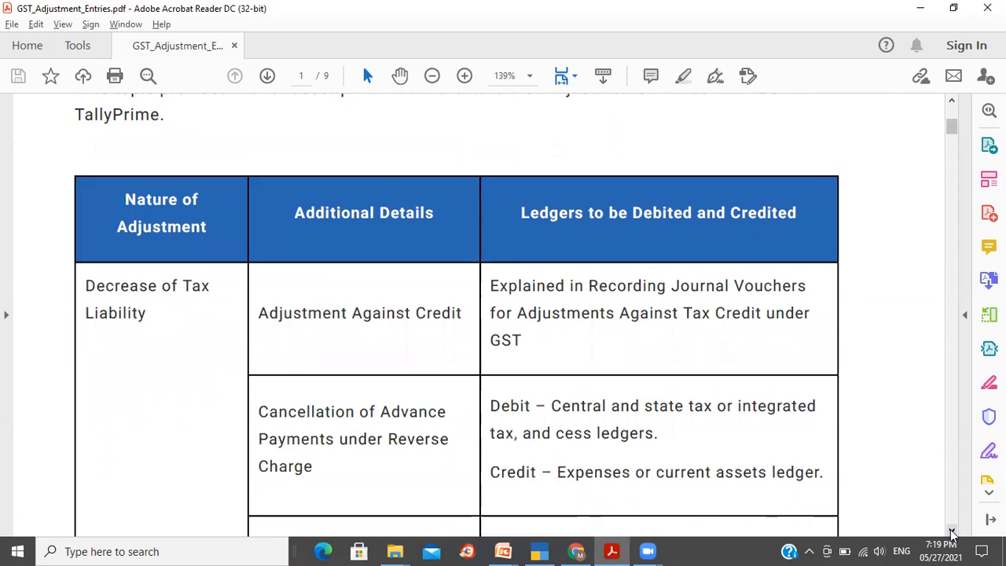
{"action": "left_click", "coordinate": [951, 531]}
{"action": "left_click", "coordinate": [952, 531]}
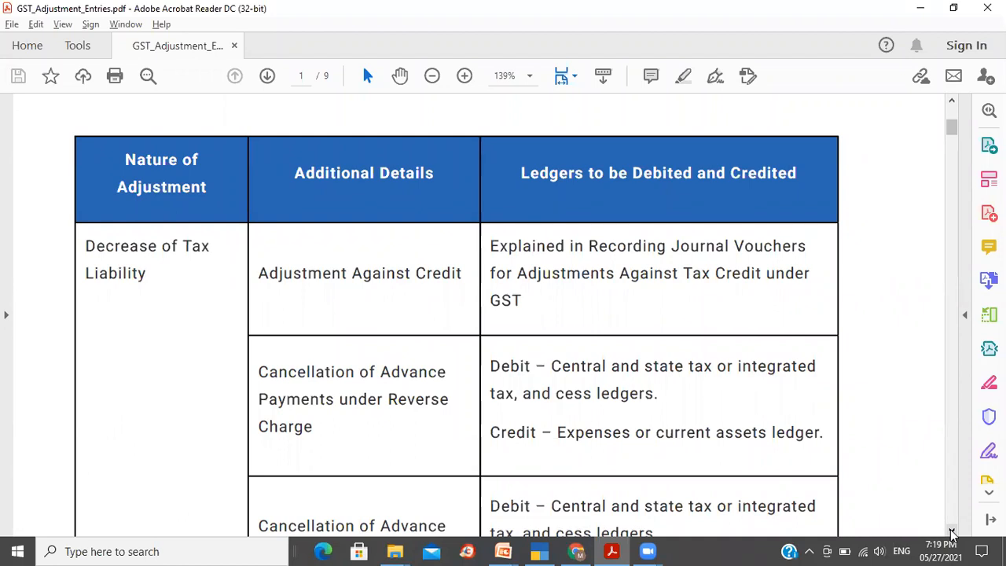
{"action": "left_click", "coordinate": [951, 534]}
{"action": "left_click", "coordinate": [952, 534]}
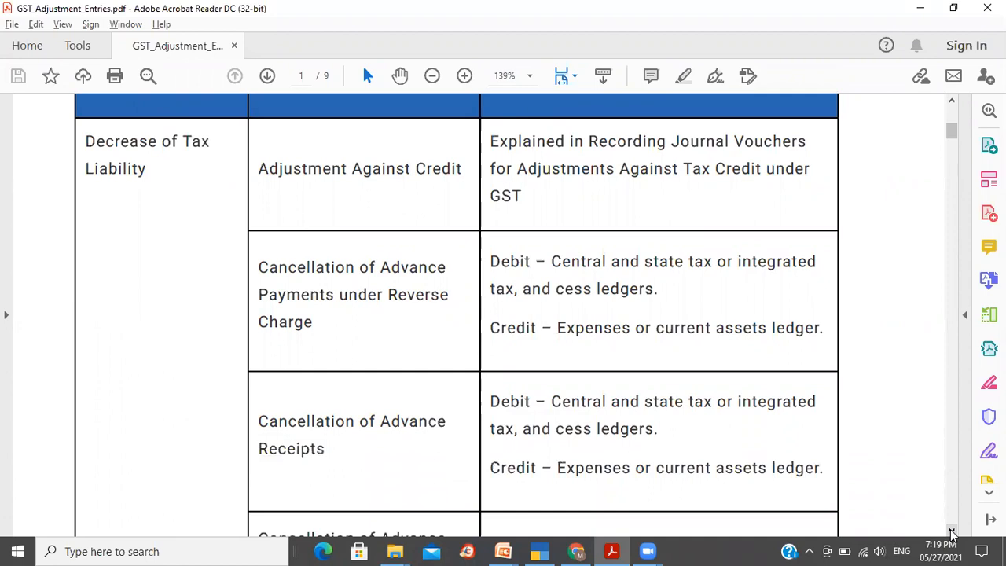
{"action": "left_click", "coordinate": [951, 533]}
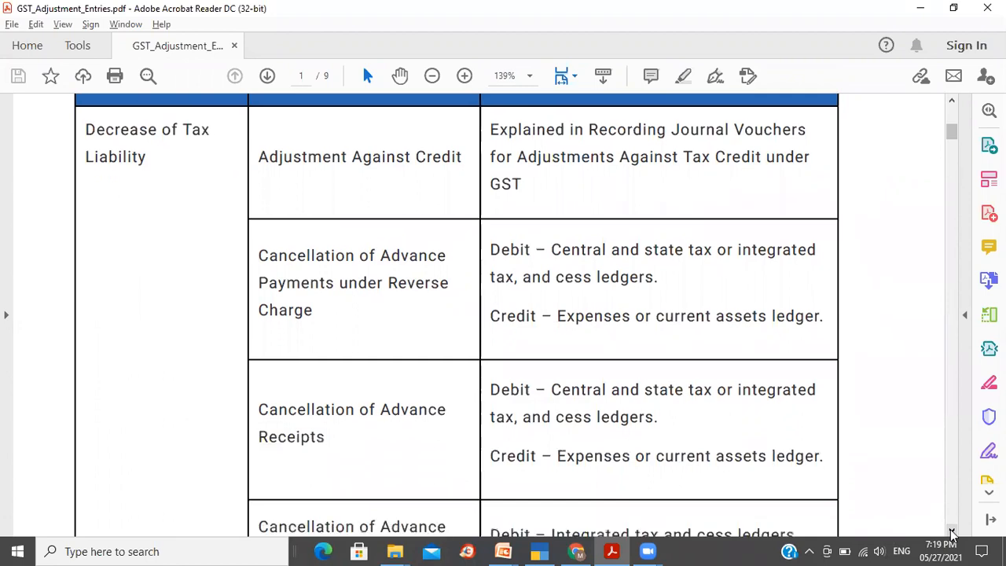
{"action": "left_click", "coordinate": [952, 533]}
{"action": "left_click", "coordinate": [951, 534]}
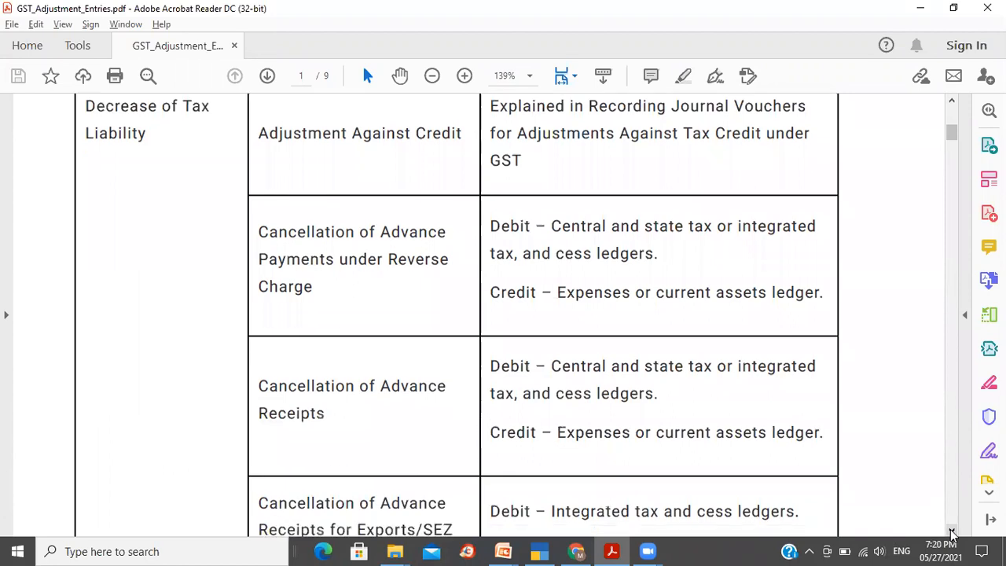
{"action": "left_click", "coordinate": [951, 534]}
{"action": "left_click", "coordinate": [952, 533]}
{"action": "left_click", "coordinate": [951, 534]}
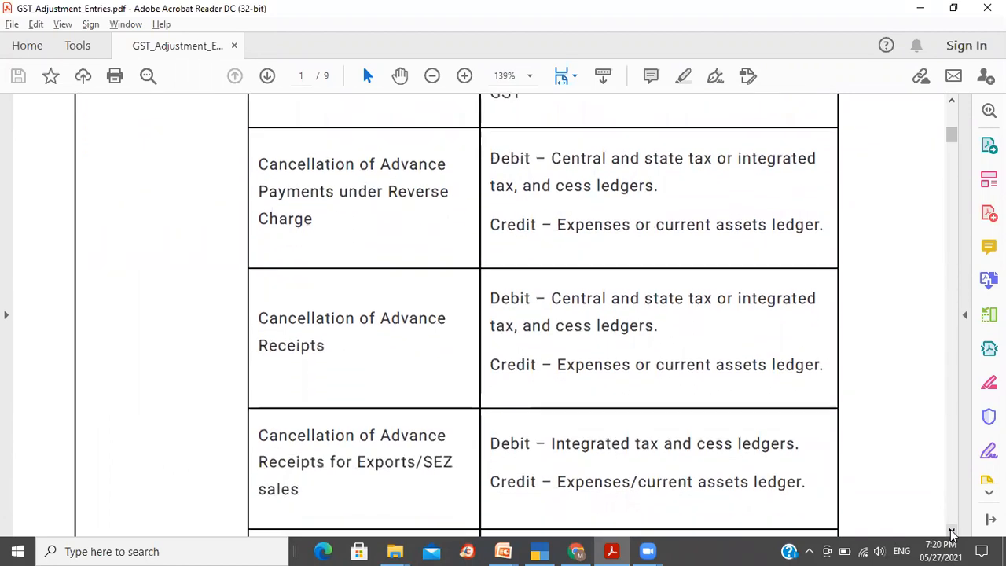
{"action": "left_click", "coordinate": [952, 534]}
{"action": "left_click", "coordinate": [952, 534]}
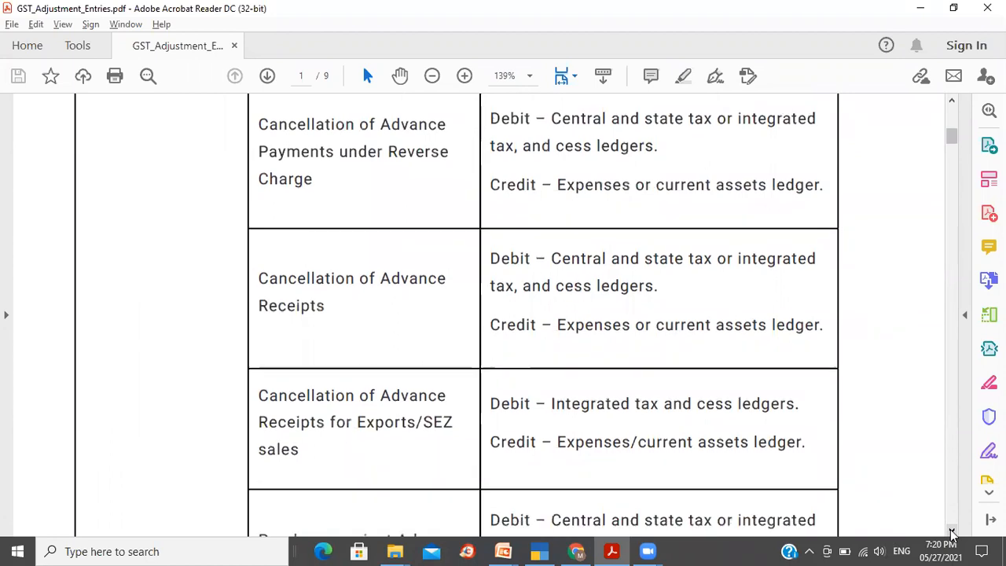
{"action": "left_click", "coordinate": [951, 534]}
{"action": "left_click", "coordinate": [952, 534]}
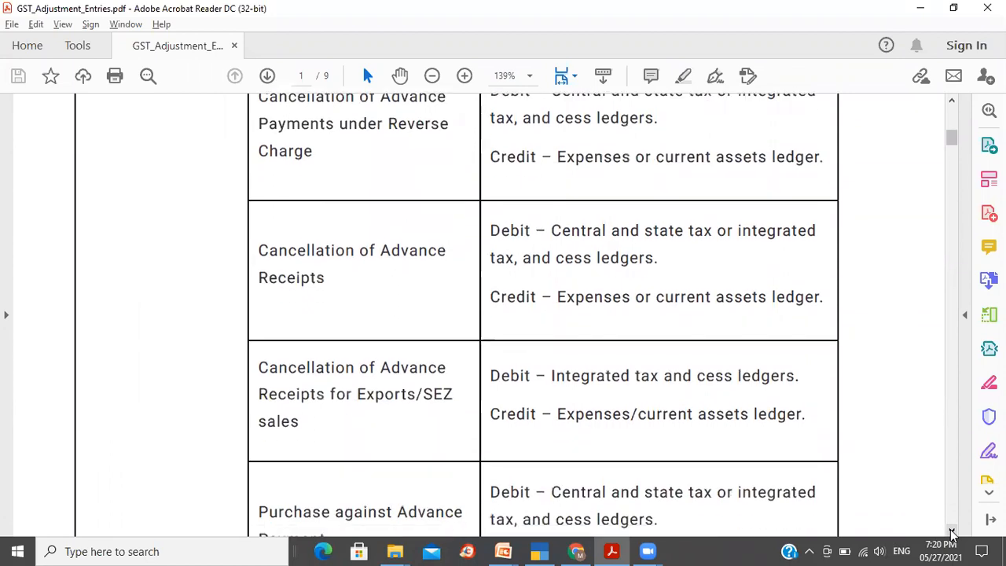
{"action": "left_click", "coordinate": [951, 534]}
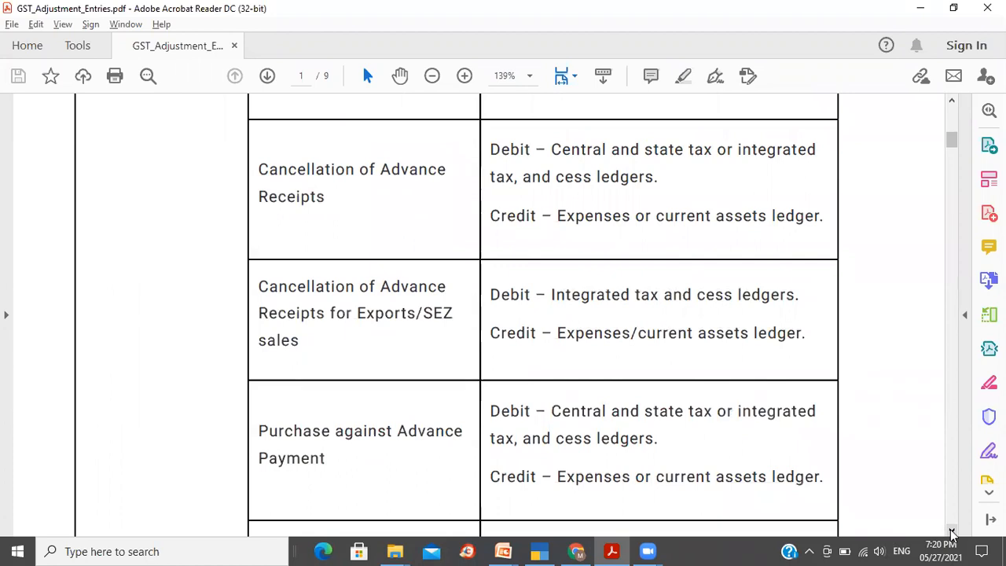
{"action": "left_click", "coordinate": [951, 534]}
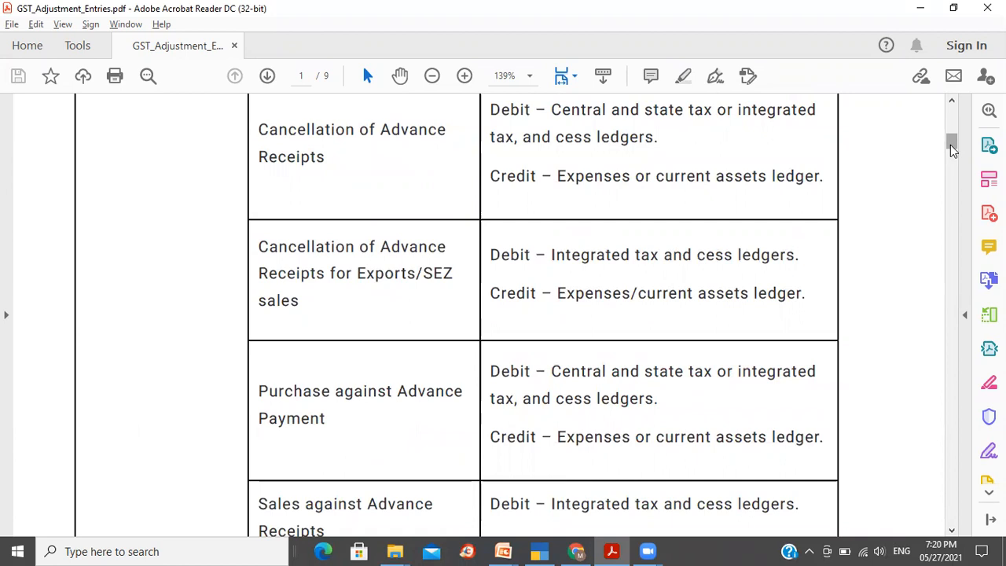
- Scroll through the later pages of the adjustment table and return to the top of the document
{"action": "left_click_drag", "start_coordinate": [950, 145], "coordinate": [950, 225]}
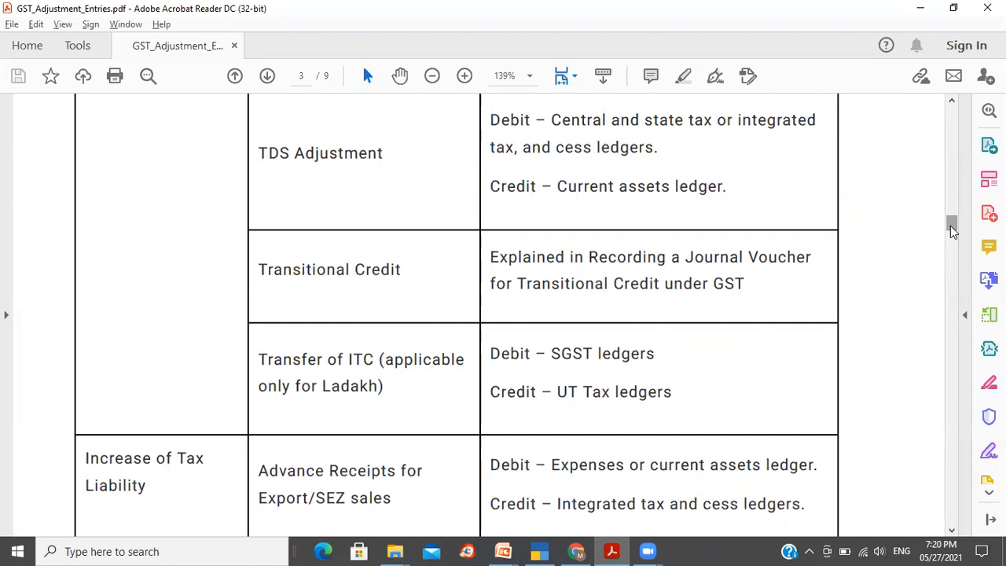
{"action": "left_click_drag", "start_coordinate": [949, 225], "coordinate": [957, 136]}
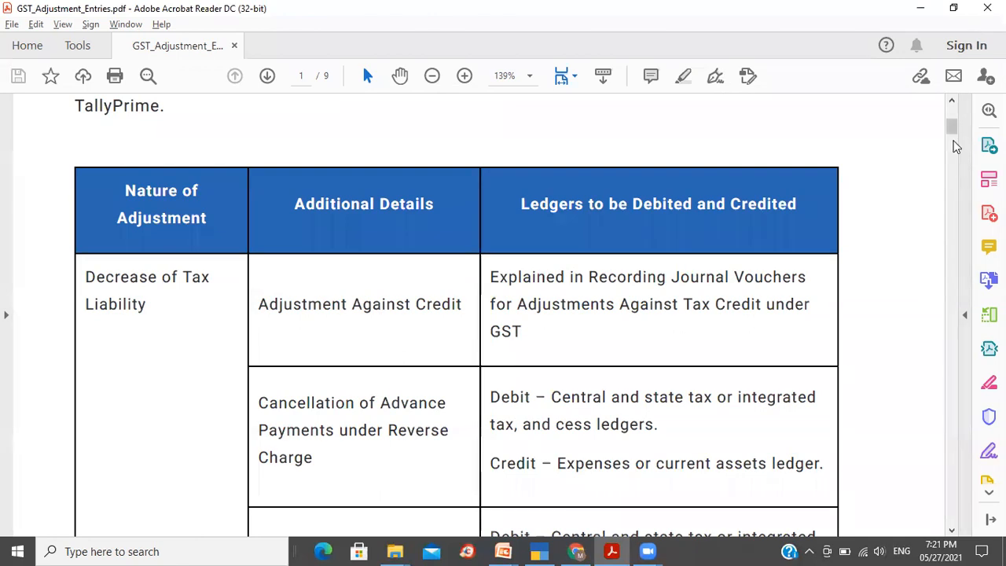
{"action": "left_click_drag", "start_coordinate": [953, 134], "coordinate": [953, 147]}
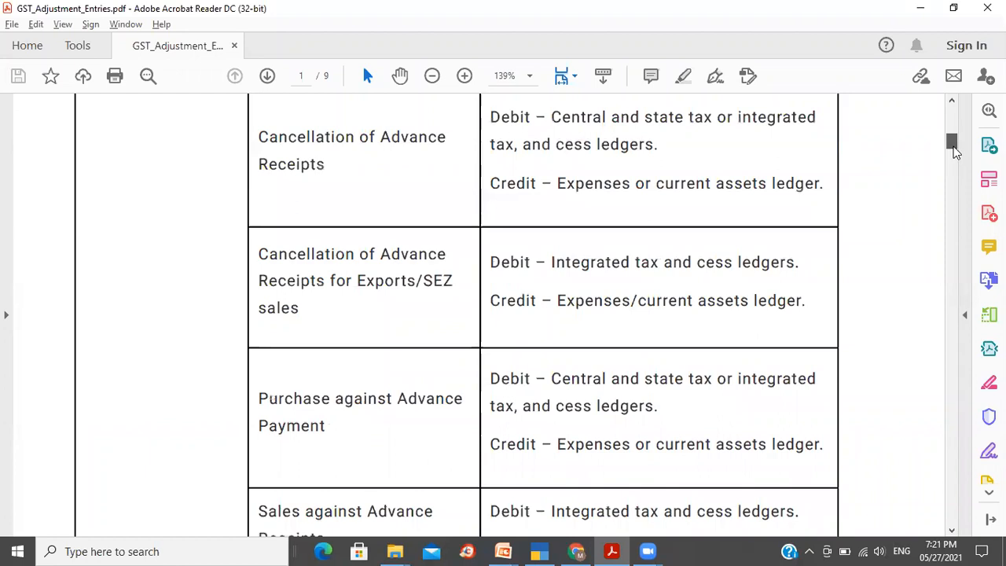
{"action": "left_click_drag", "start_coordinate": [954, 152], "coordinate": [951, 201]}
{"action": "left_click_drag", "start_coordinate": [947, 248], "coordinate": [920, 139]}
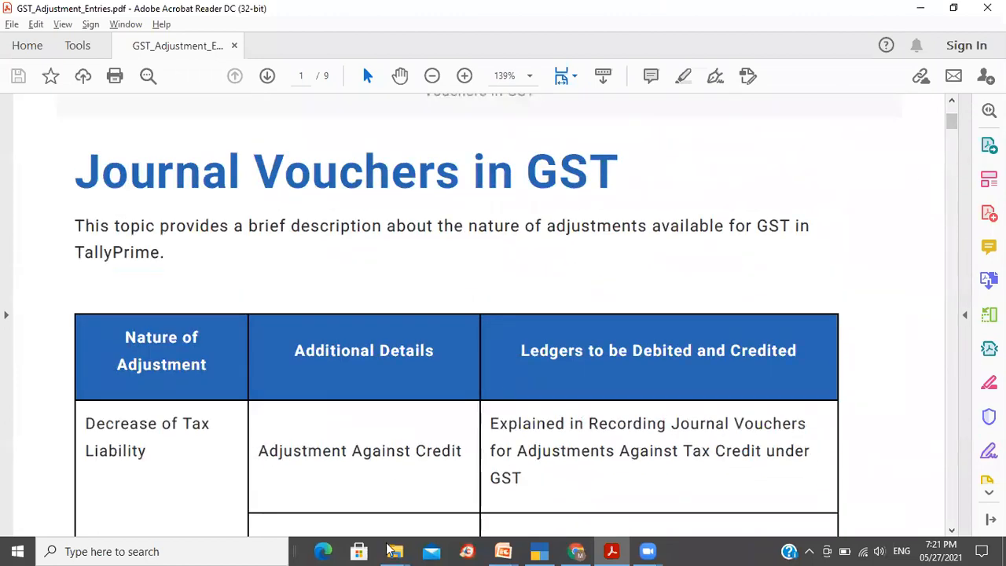
- Return to TallyPrime and accept the stat adjustment with Increase of Input Tax Credit and blank additional details
{"action": "left_click", "coordinate": [539, 551]}
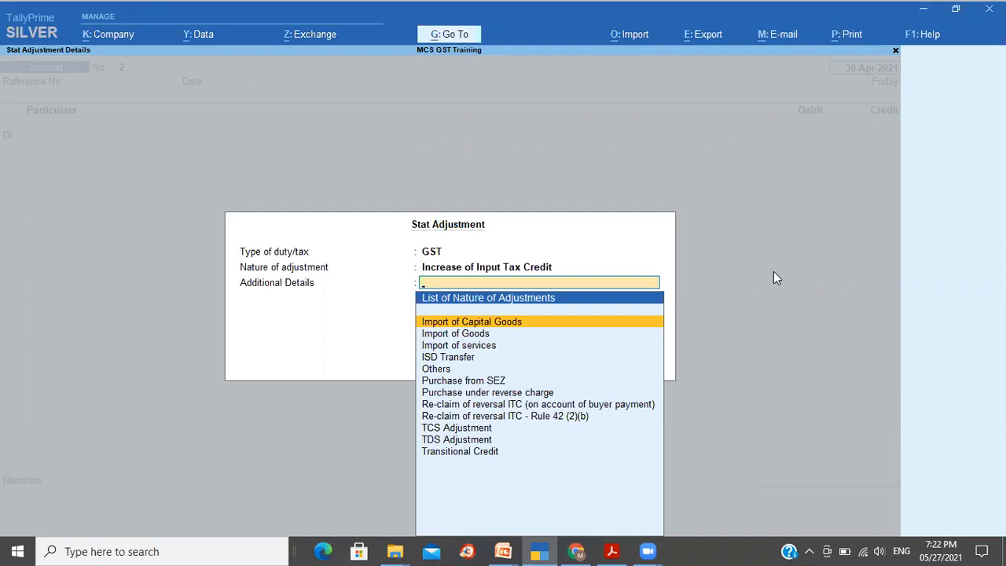
{"action": "left_click", "coordinate": [651, 169]}
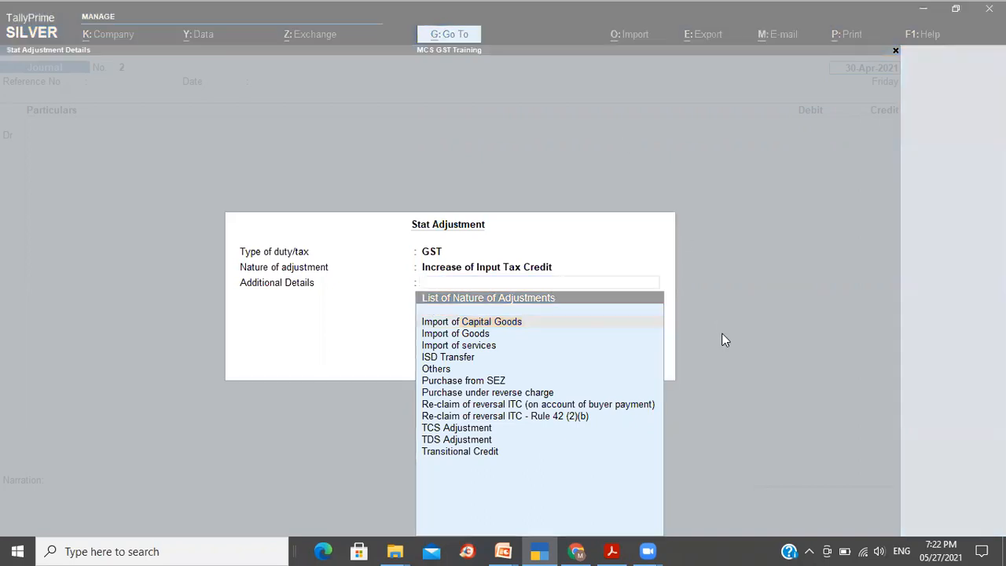
{"action": "left_click", "coordinate": [770, 334]}
{"action": "key", "text": "Return"}
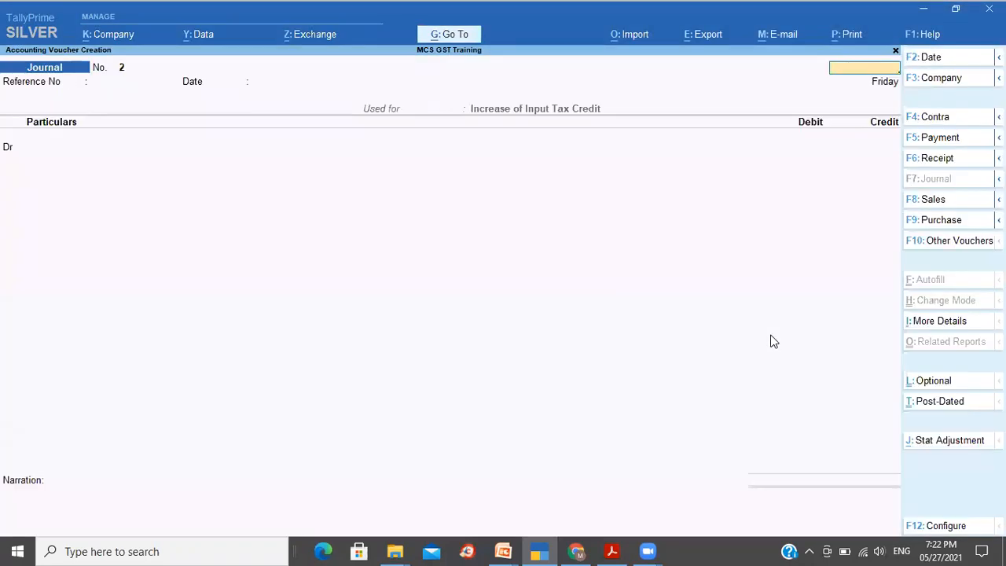
- Quit the journal voucher without saving and return to the Gateway of Tally
{"action": "key", "text": "Escape"}
{"action": "key", "text": "y"}
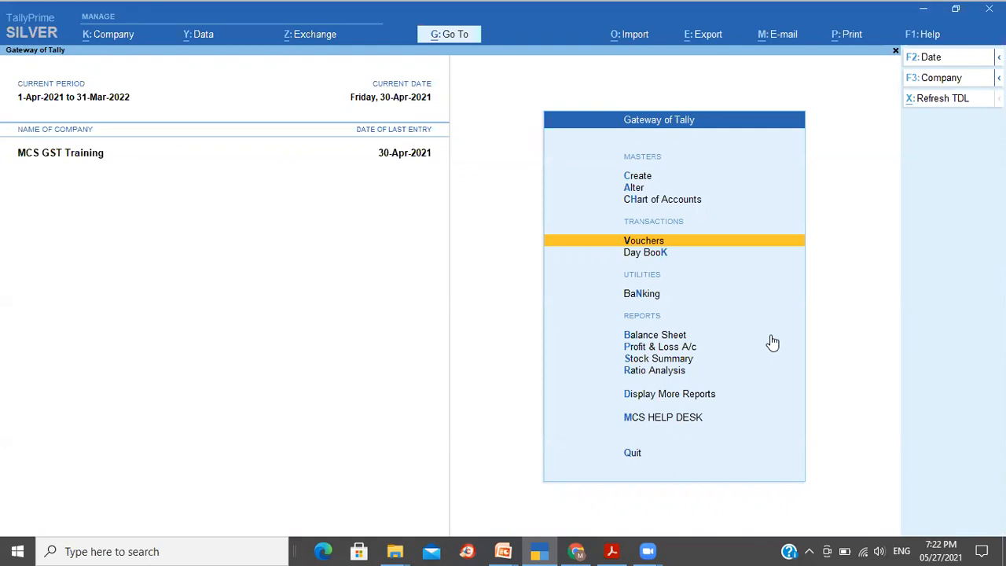
- Switch to the PowerPoint slide show and advance to the GSTR2 Reconciliation slide
{"action": "key", "text": "alt+Tab"}
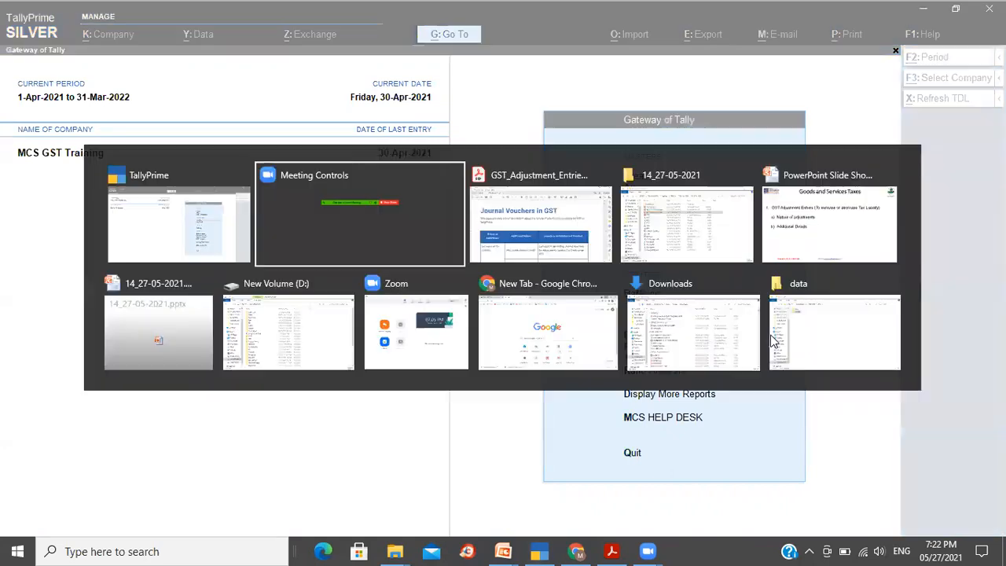
{"action": "key", "text": "Tab"}
{"action": "key", "text": "Tab"}
{"action": "key", "text": "Tab"}
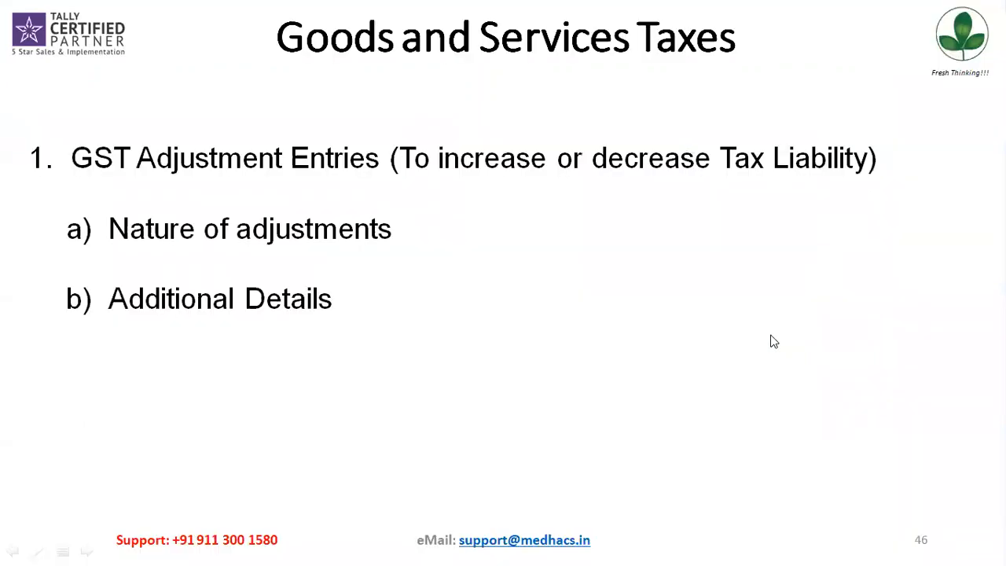
{"action": "key", "text": "Right"}
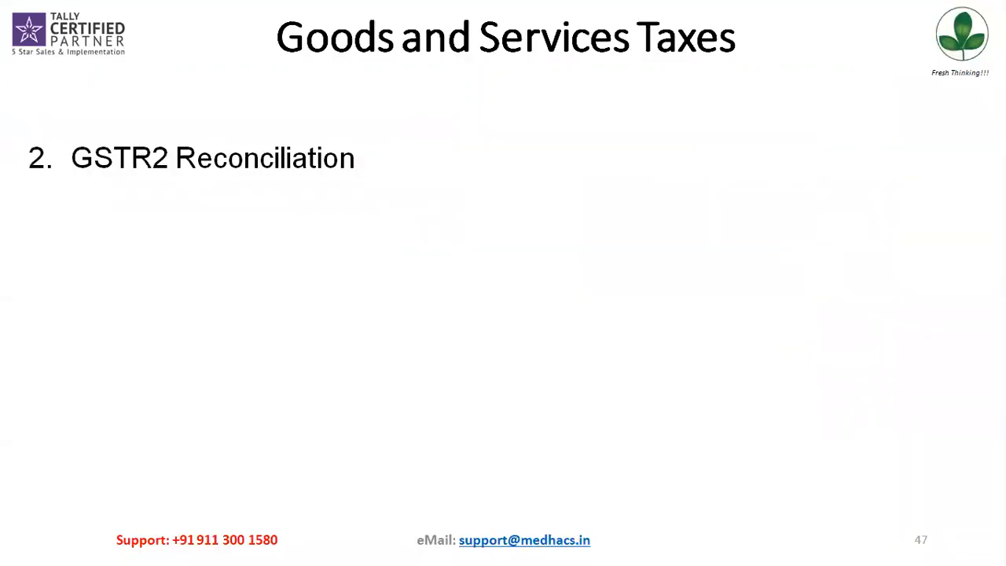
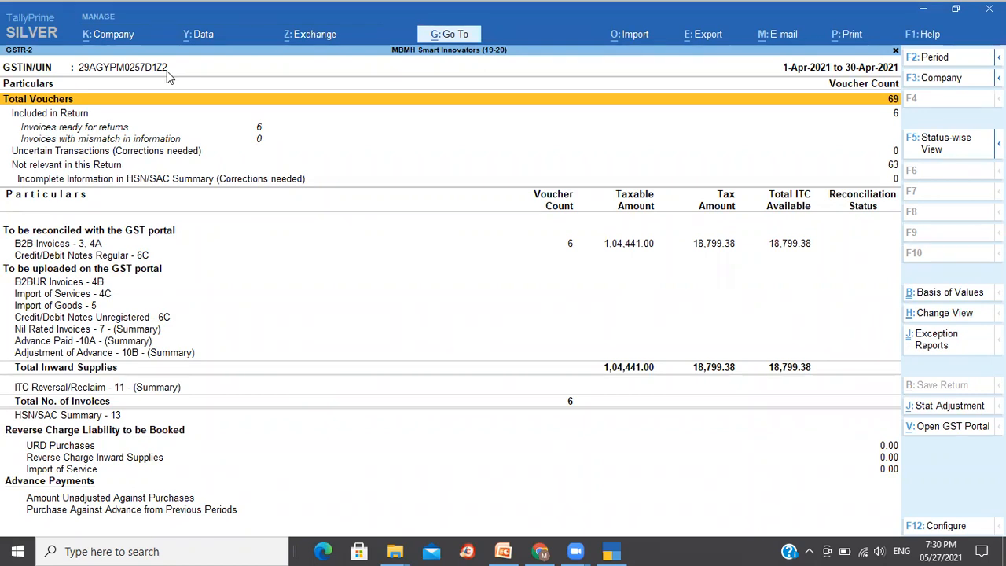
- Configure the GSTR-2 report to show tax types in separate columns
{"action": "left_click", "coordinate": [58, 245]}
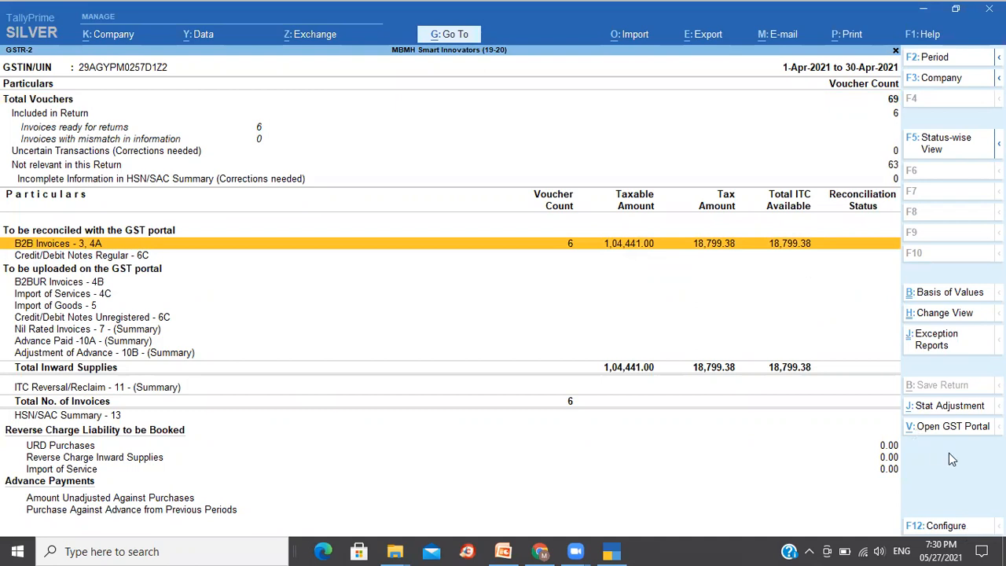
{"action": "left_click", "coordinate": [955, 530]}
{"action": "type", "text": "y"}
{"action": "key", "text": "Return"}
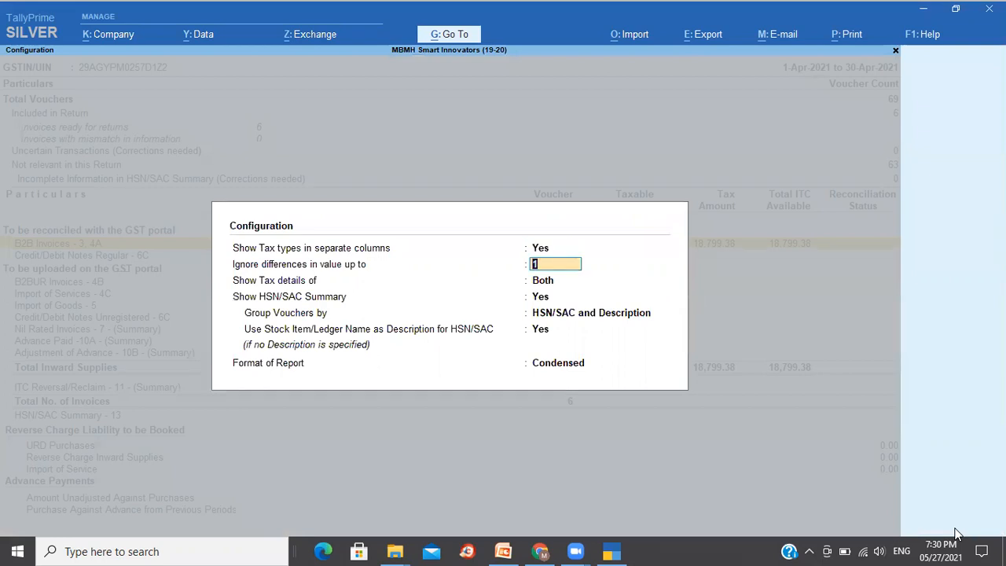
{"action": "key", "text": "ctrl+a"}
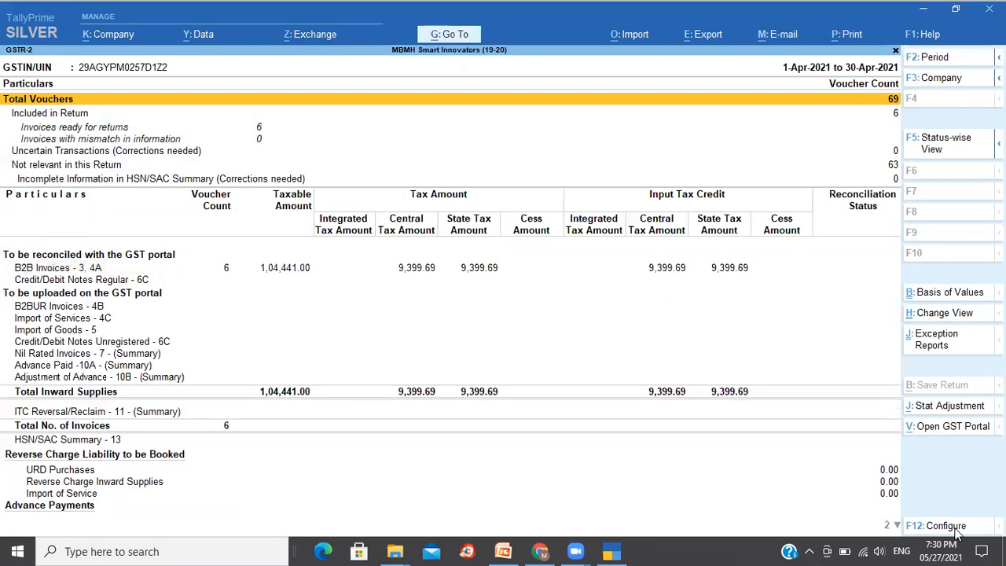
- Expand B2B Invoices - 3, 4A and drill down into its voucher register
{"action": "key", "text": "Down"}
{"action": "key", "text": "Down"}
{"action": "key", "text": "Down"}
{"action": "key", "text": "Down"}
{"action": "key", "text": "Down"}
{"action": "key", "text": "Down"}
{"action": "key", "text": "Down"}
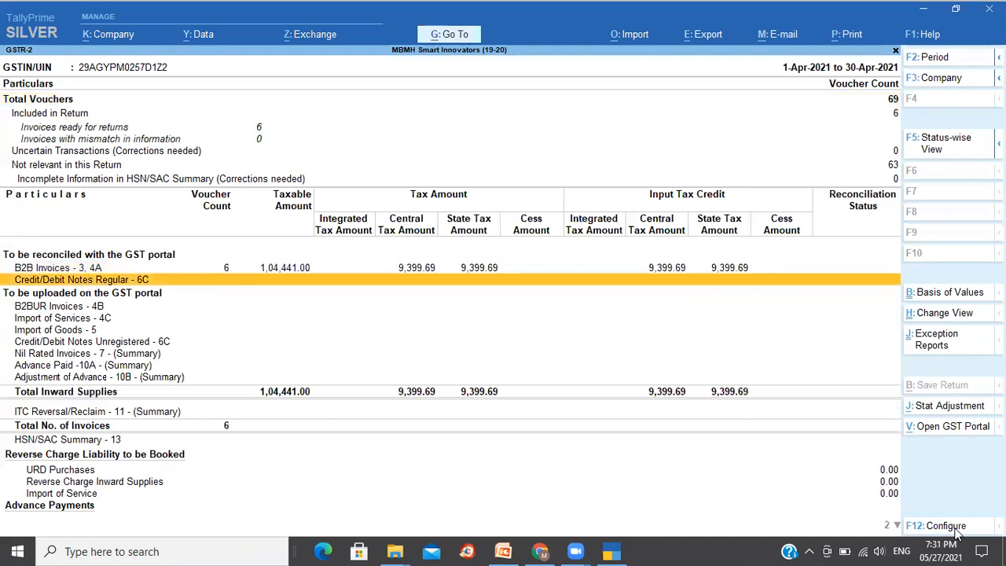
{"action": "key", "text": "Up"}
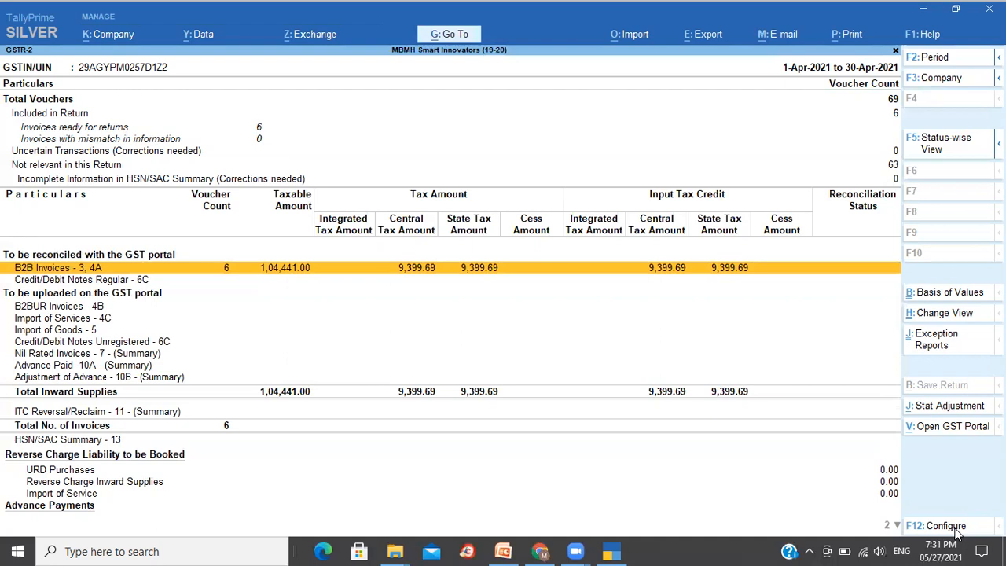
{"action": "key", "text": "shift+Return"}
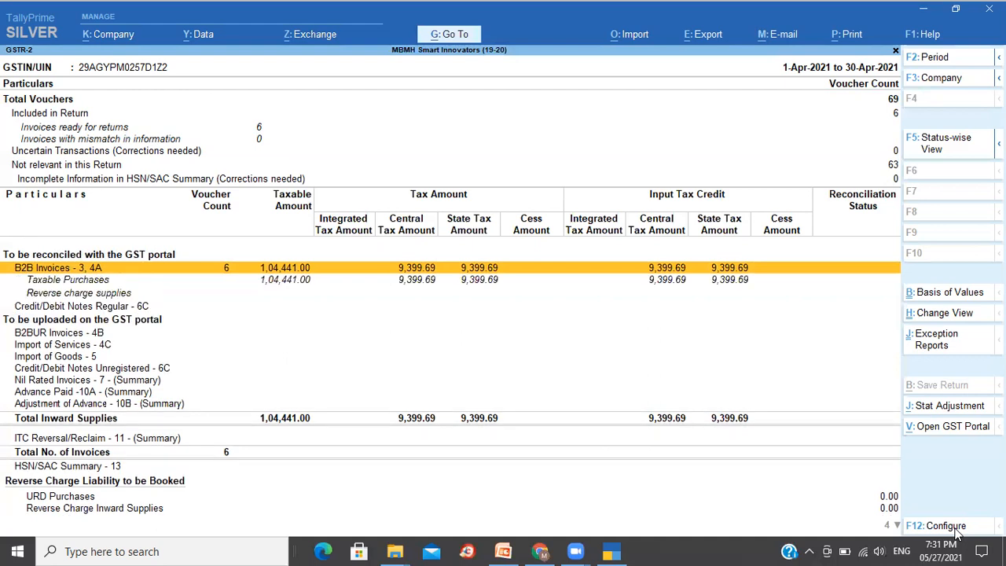
{"action": "key", "text": "Return"}
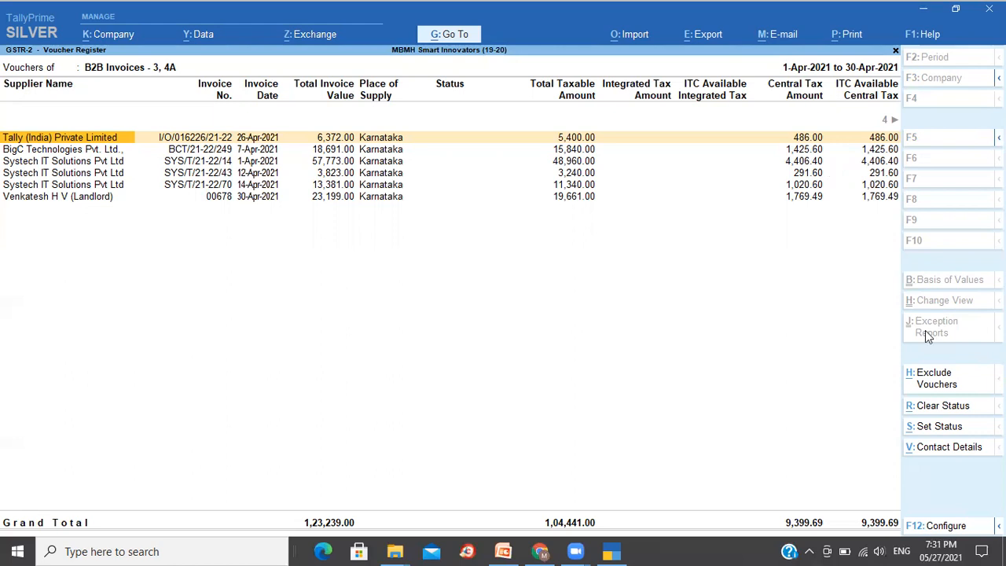
- Examine the B2B invoice register's tax columns and each supplier invoice row
{"action": "key", "text": "Right"}
{"action": "key", "text": "Right"}
{"action": "key", "text": "Right"}
{"action": "key", "text": "End"}
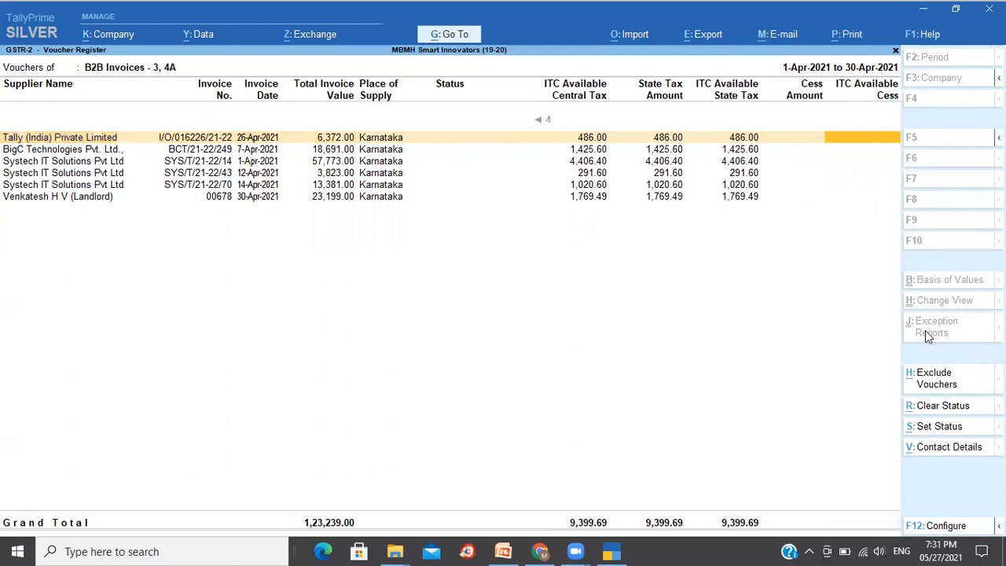
{"action": "key", "text": "Left"}
{"action": "key", "text": "Left"}
{"action": "key", "text": "Left"}
{"action": "key", "text": "Home"}
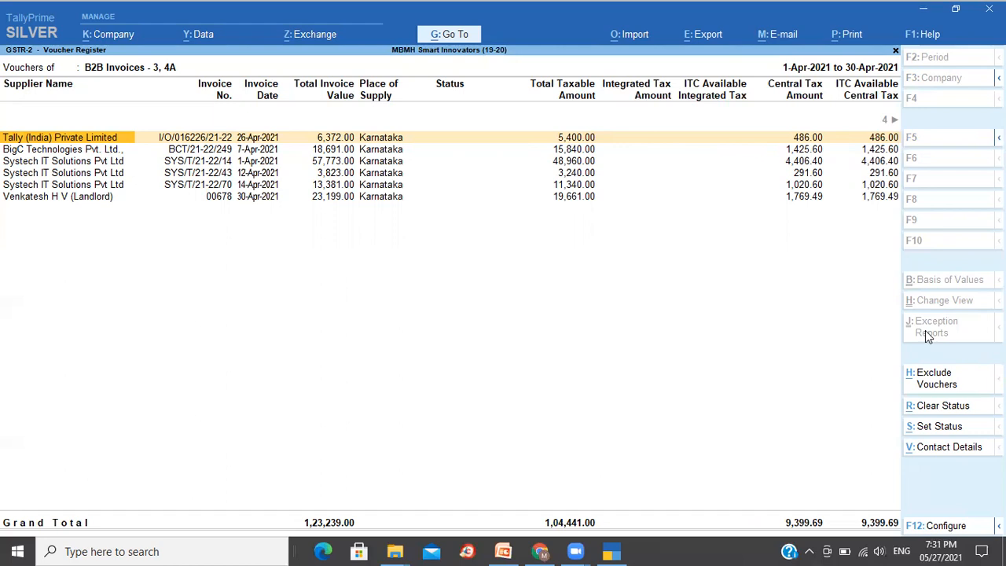
{"action": "left_click", "coordinate": [66, 153]}
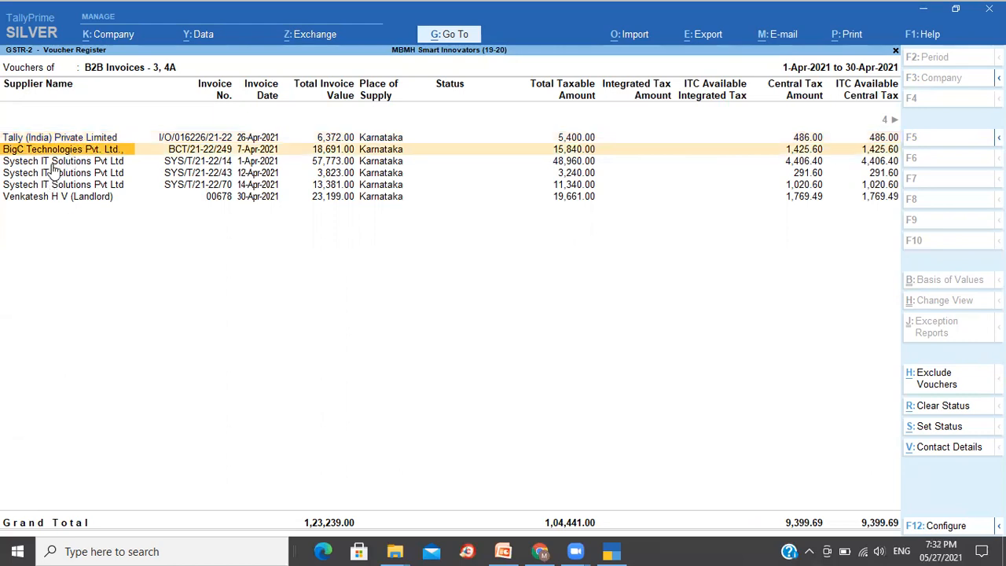
{"action": "left_click", "coordinate": [52, 163]}
{"action": "left_click", "coordinate": [52, 176]}
{"action": "left_click", "coordinate": [50, 188]}
{"action": "left_click", "coordinate": [47, 201]}
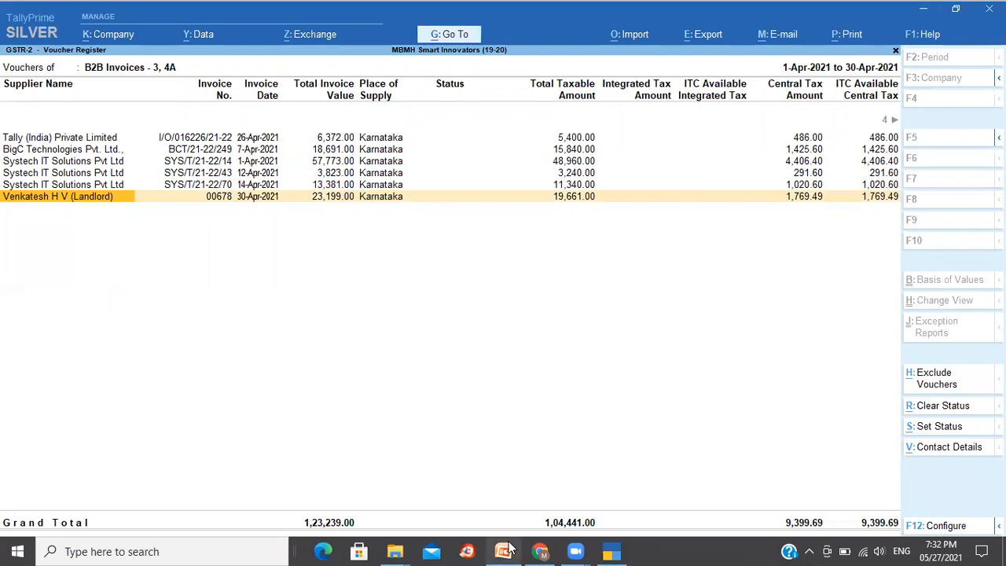
- Switch to the browser, open the GST portal home page and go to its login page
{"action": "left_click", "coordinate": [541, 551]}
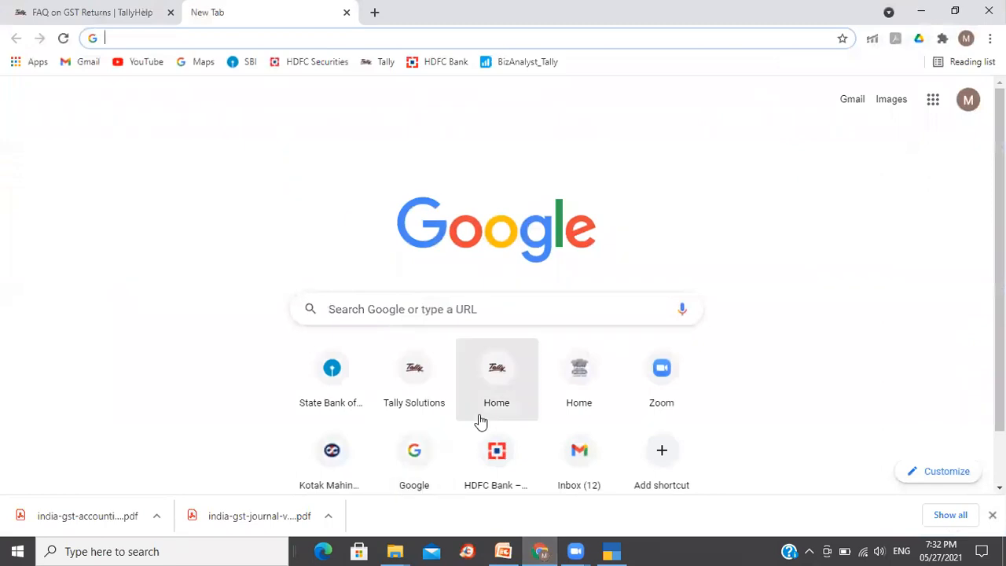
{"action": "left_click", "coordinate": [584, 385]}
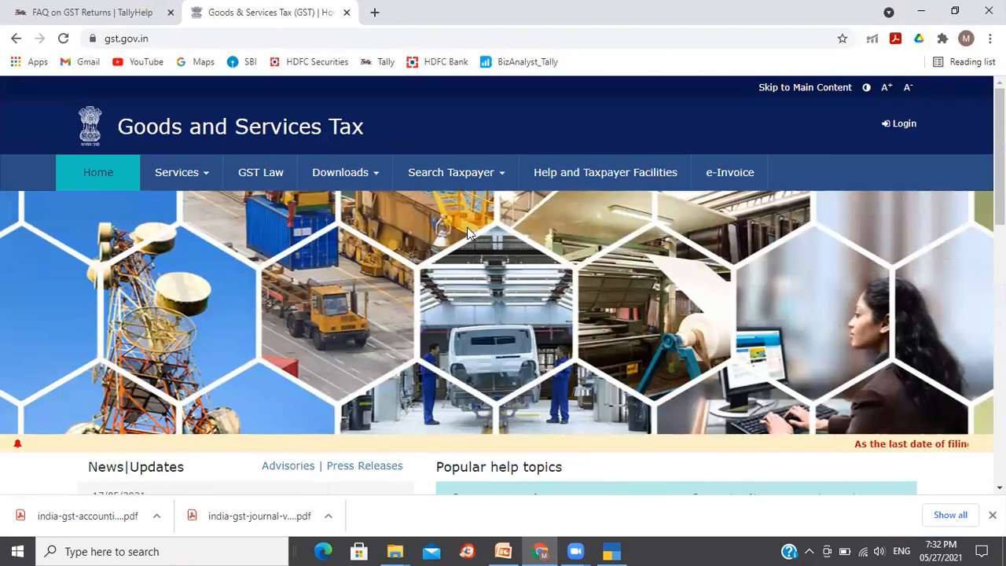
{"action": "left_click", "coordinate": [905, 128]}
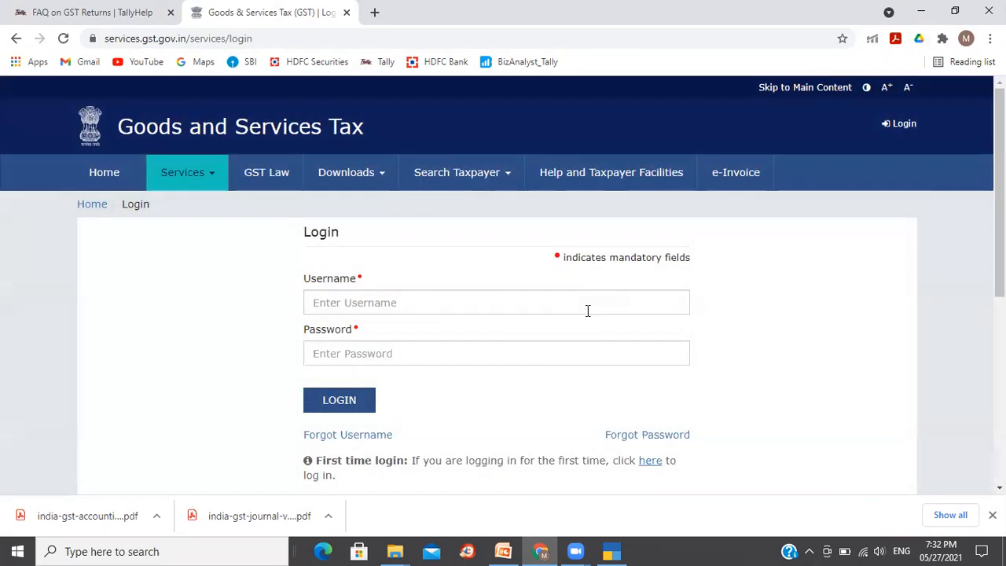
- Try to log in to the GST portal with the account username, password and captcha characters
{"action": "left_click", "coordinate": [578, 299]}
{"action": "type", "text": "M"}
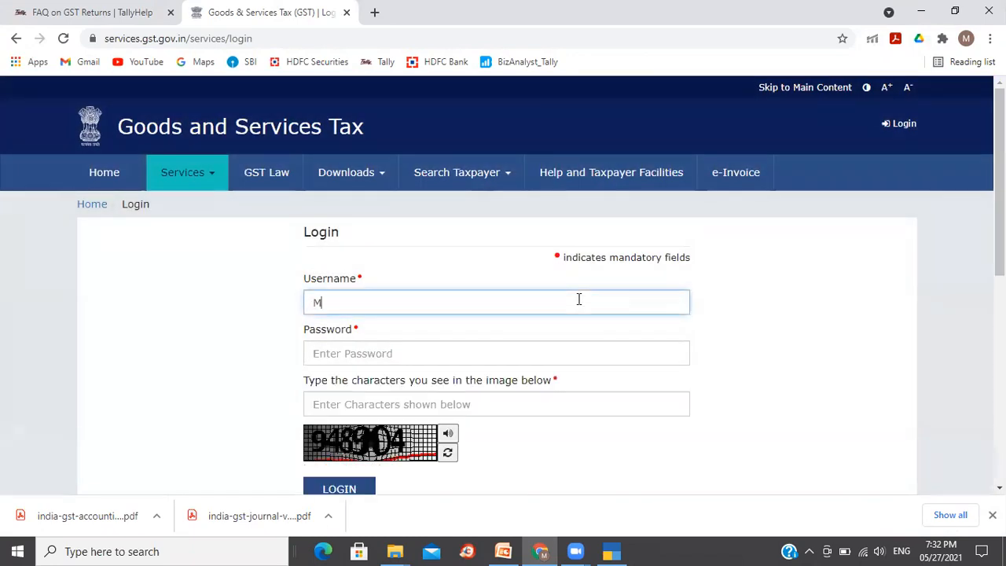
{"action": "type", "text": "bmhsmart_123"}
{"action": "key", "text": "Tab"}
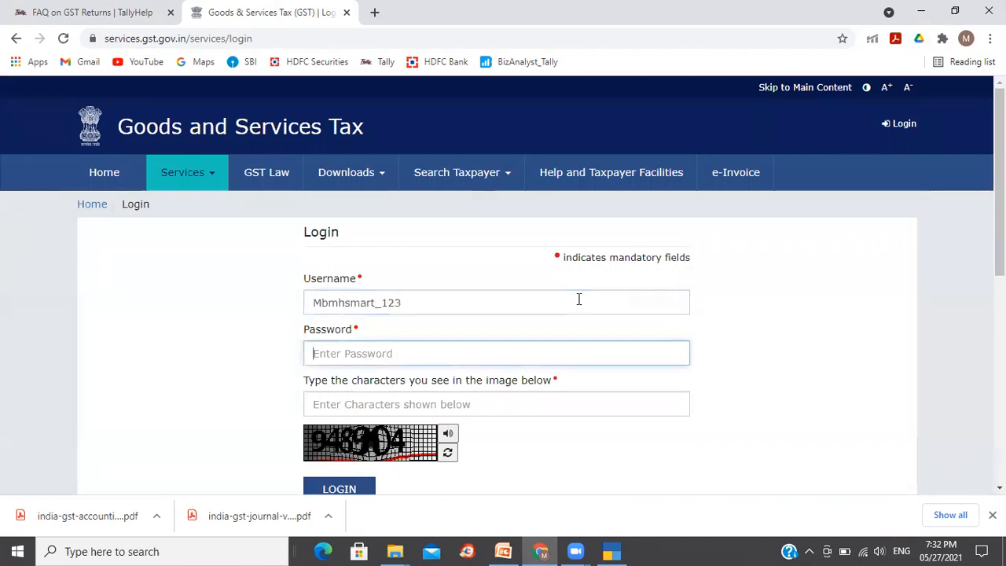
{"action": "type", "text": "•••••••••"}
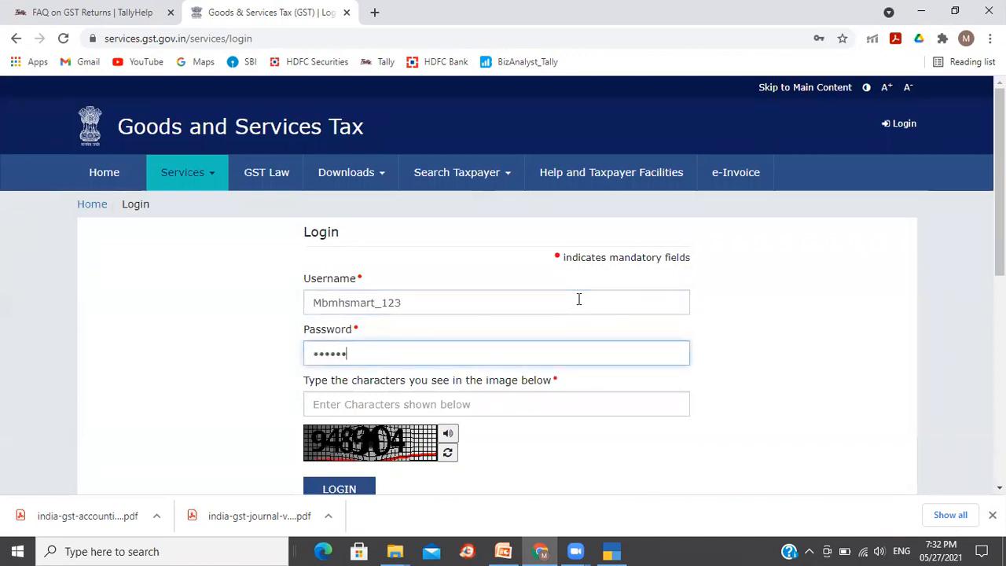
{"action": "type", "text": "•••••"}
{"action": "left_click", "coordinate": [522, 401]}
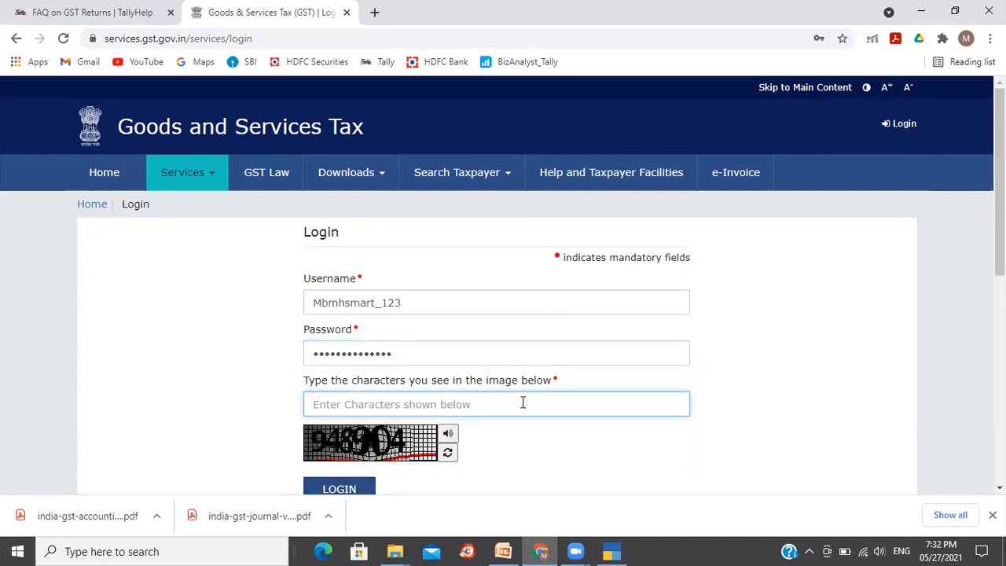
{"action": "type", "text": "948904"}
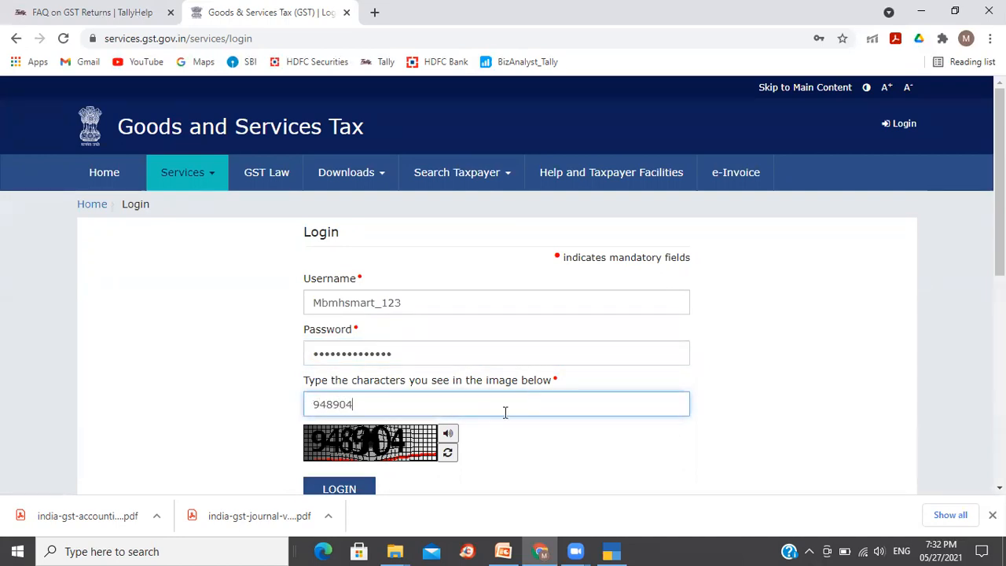
{"action": "left_click", "coordinate": [310, 493]}
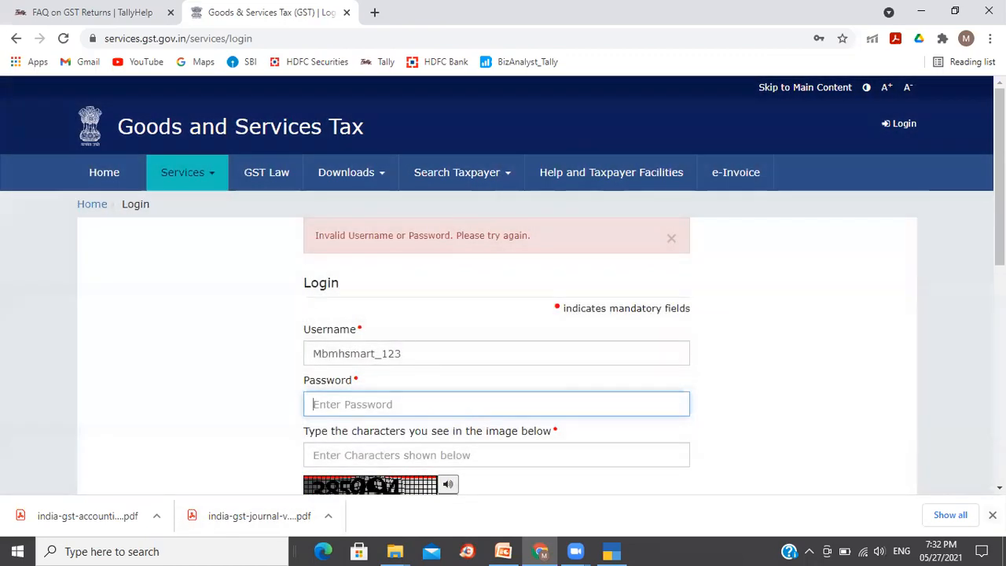
- Re-enter the account password and the new captcha characters and log in
{"action": "left_click", "coordinate": [992, 514]}
{"action": "type", "text": "*************"}
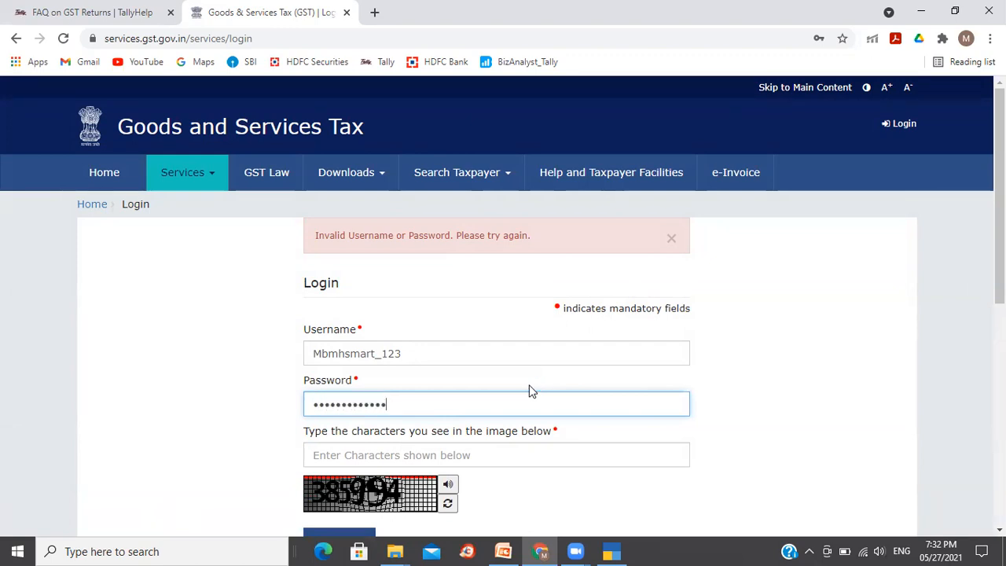
{"action": "type", "text": "*"}
{"action": "left_click", "coordinate": [496, 453]}
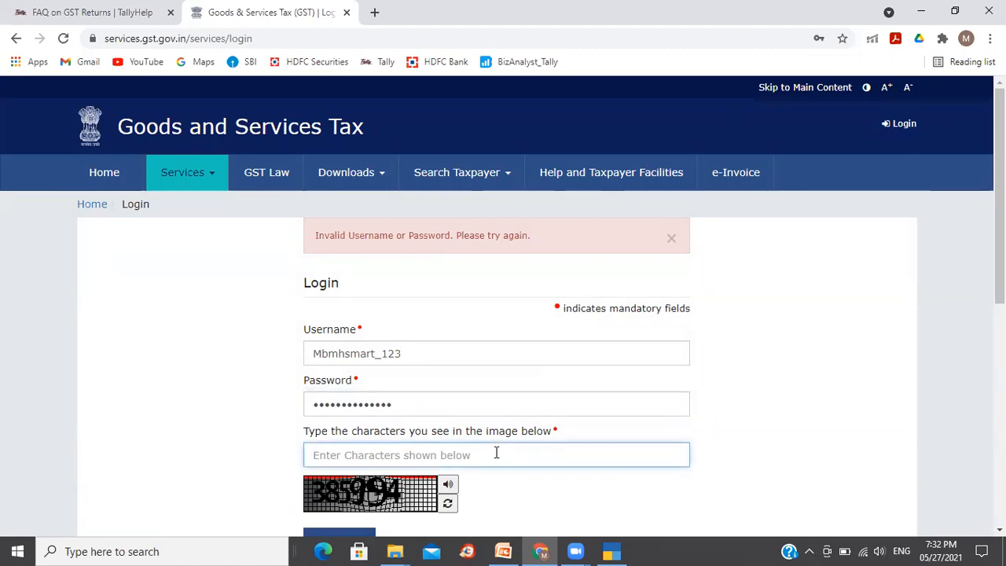
{"action": "type", "text": "38"}
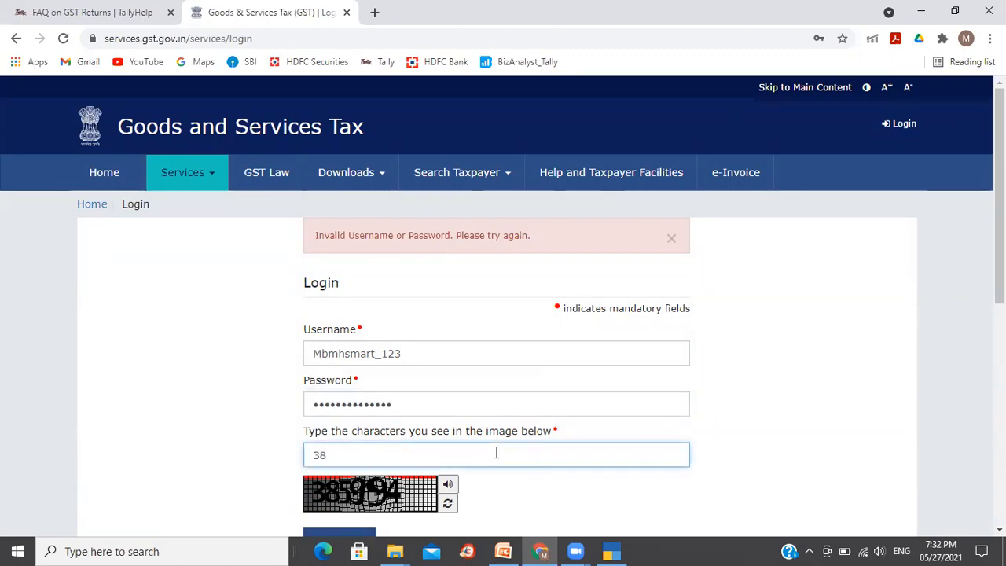
{"action": "type", "text": "5994"}
{"action": "scroll", "coordinate": [999, 236], "scroll_direction": "down", "scroll_amount": 2}
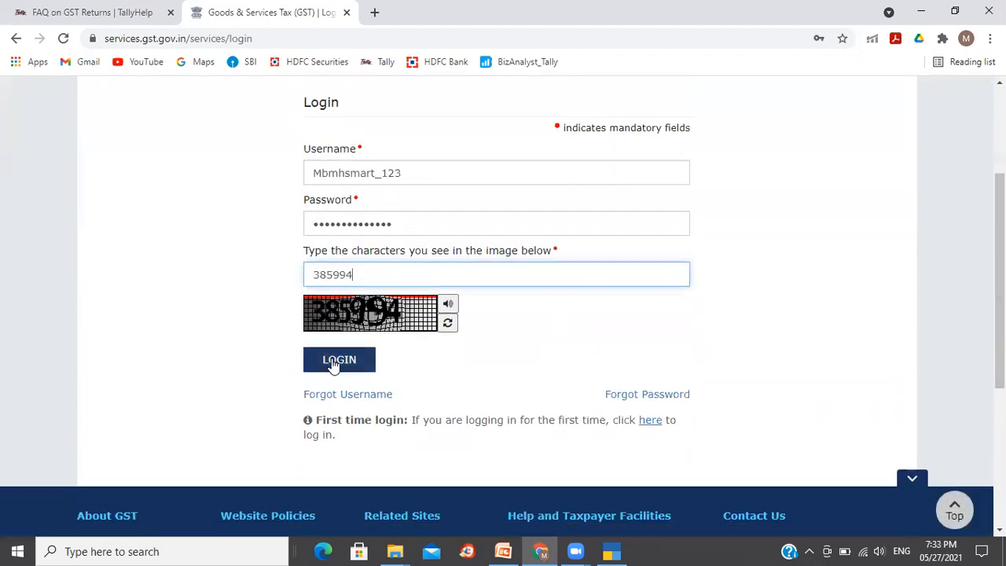
{"action": "left_click", "coordinate": [332, 360]}
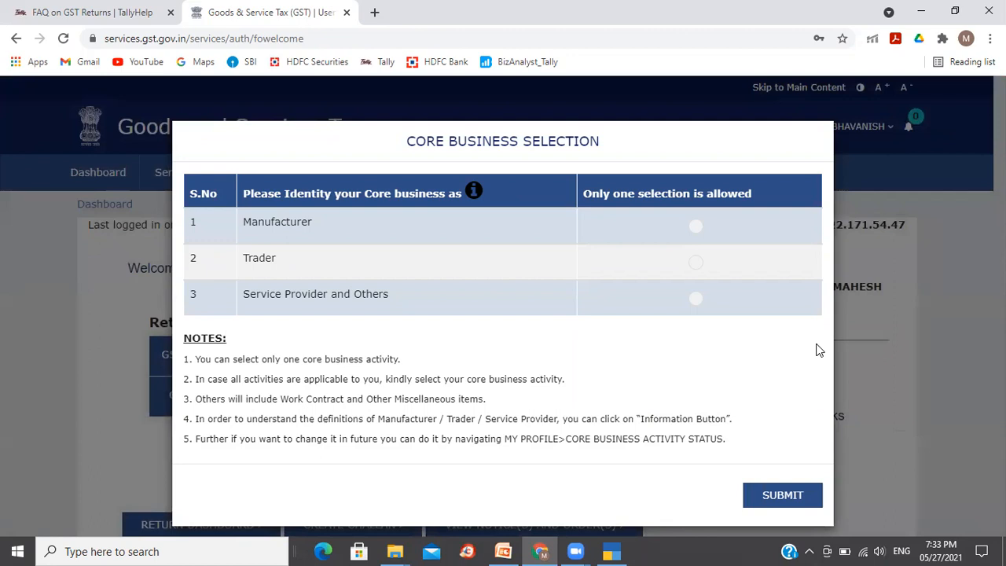
- Dismiss the core business selection dialog and open the Return Dashboard
{"action": "left_click", "coordinate": [972, 363]}
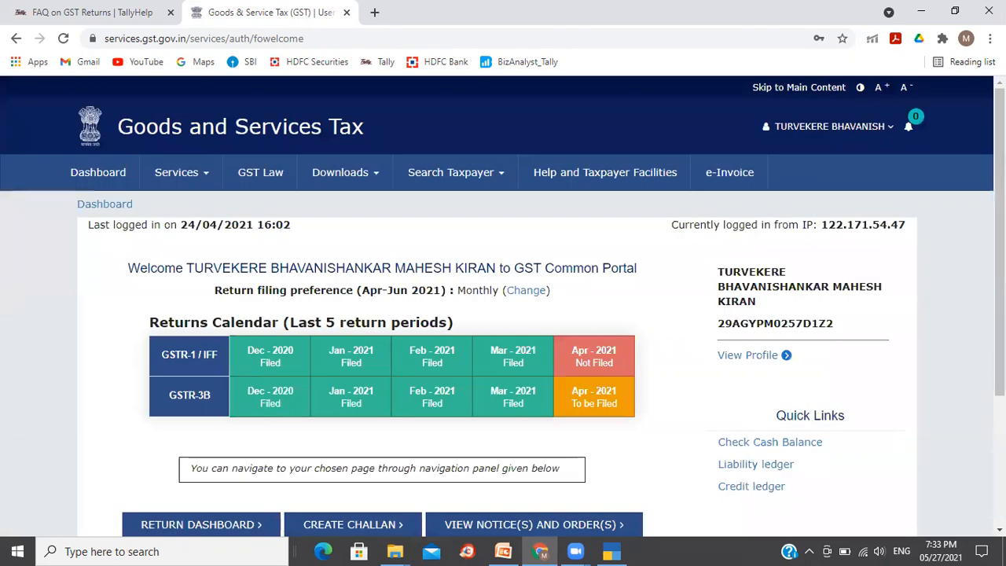
{"action": "scroll", "coordinate": [503, 306], "scroll_direction": "down", "scroll_amount": 1}
{"action": "scroll", "coordinate": [531, 188], "scroll_direction": "down", "scroll_amount": 1}
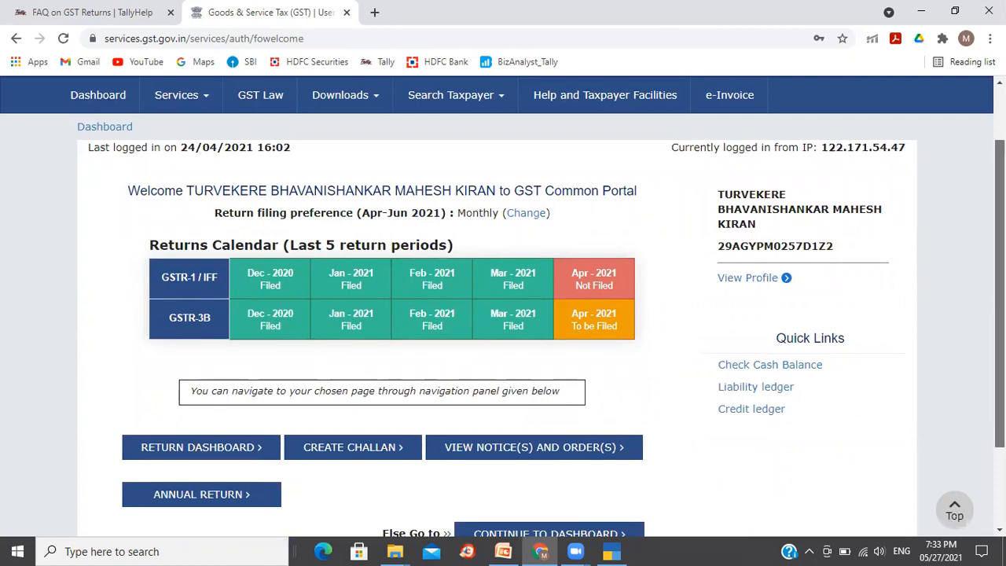
{"action": "scroll", "coordinate": [502, 309], "scroll_direction": "down", "scroll_amount": 3}
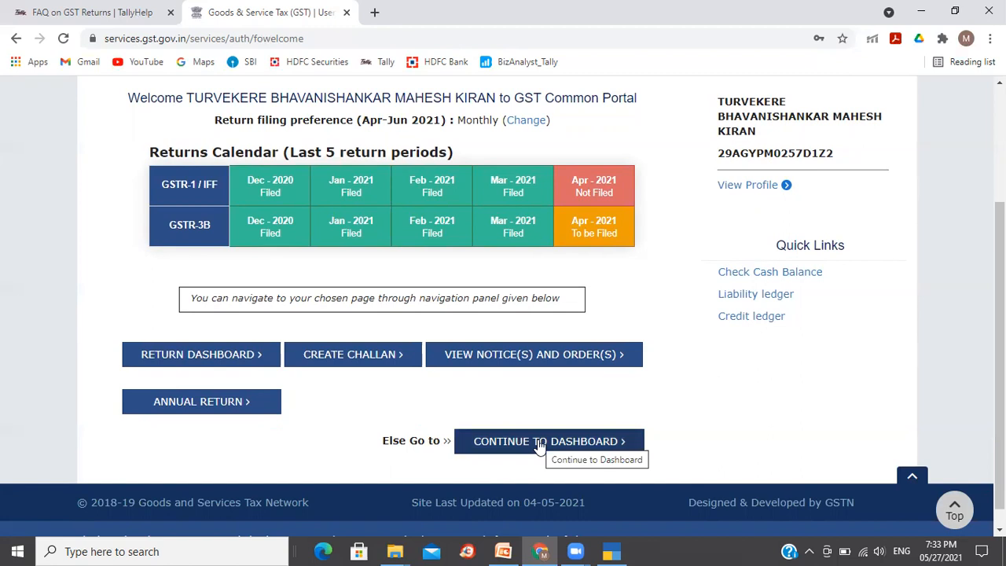
{"action": "left_click", "coordinate": [202, 358]}
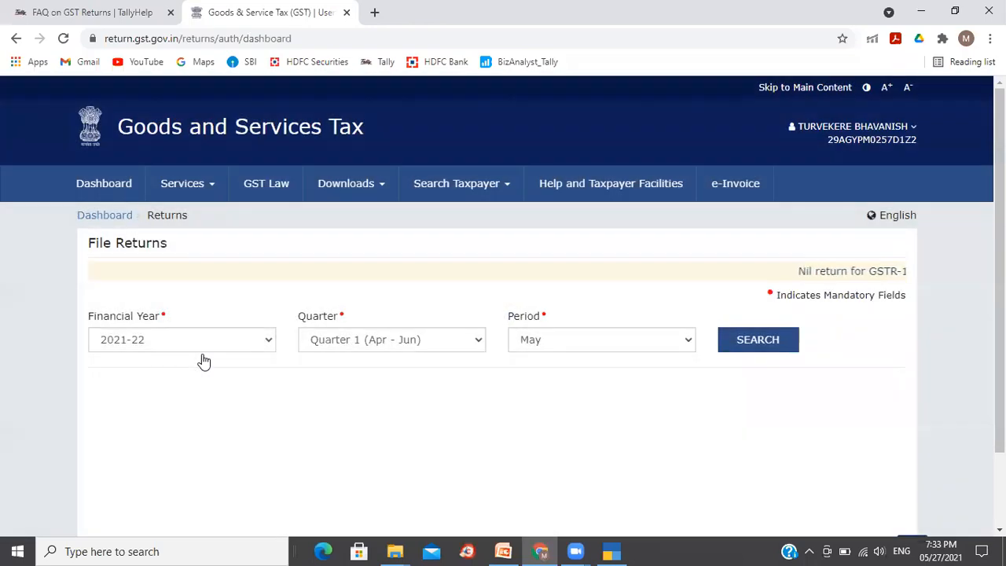
- Search returns for Quarter 1 (Apr - Jun) and period April of 2021-22
{"action": "left_click", "coordinate": [357, 340]}
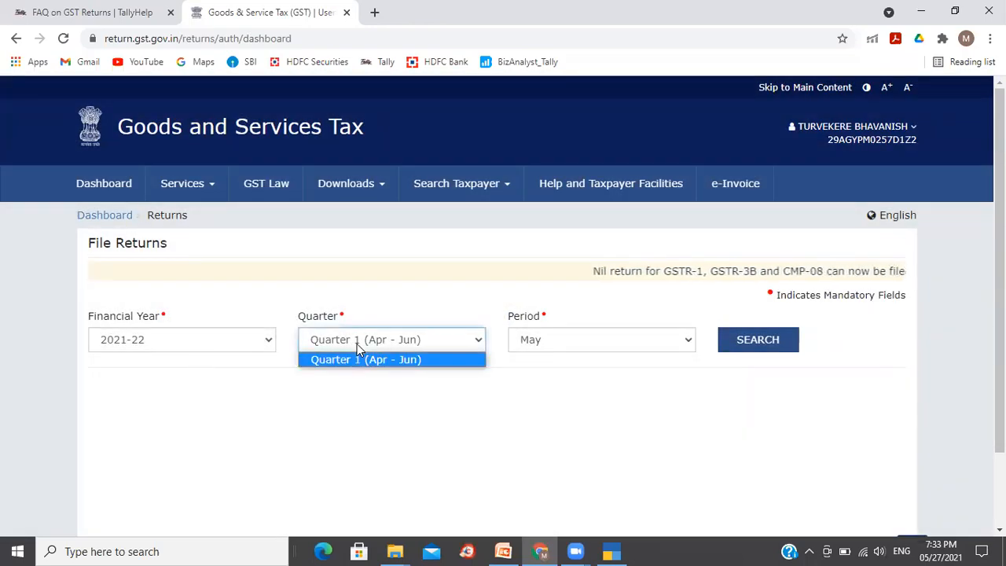
{"action": "left_click", "coordinate": [357, 348]}
{"action": "left_click", "coordinate": [595, 336]}
{"action": "left_click", "coordinate": [577, 360]}
{"action": "left_click", "coordinate": [757, 345]}
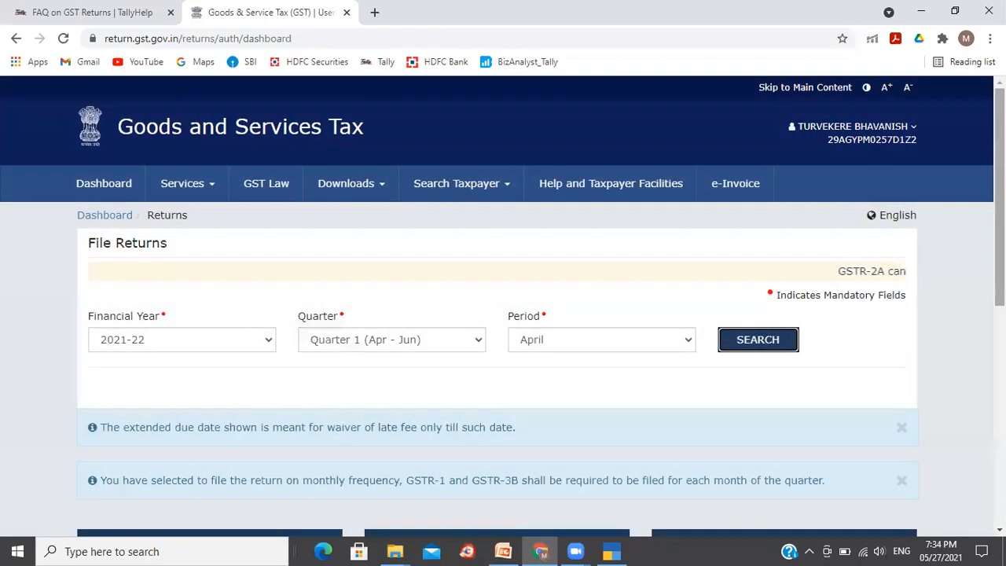
- Open the GSTR2A auto-drafted details and view its B2B Invoices supplier details
{"action": "scroll", "coordinate": [771, 347], "scroll_direction": "down", "scroll_amount": 3}
{"action": "scroll", "coordinate": [503, 305], "scroll_direction": "down", "scroll_amount": 2}
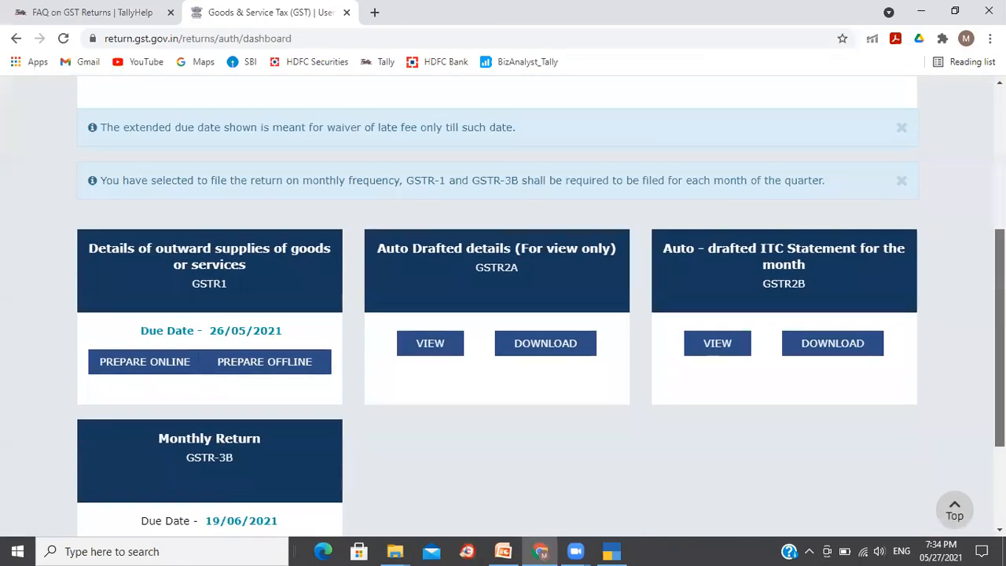
{"action": "scroll", "coordinate": [537, 328], "scroll_direction": "down", "scroll_amount": 1}
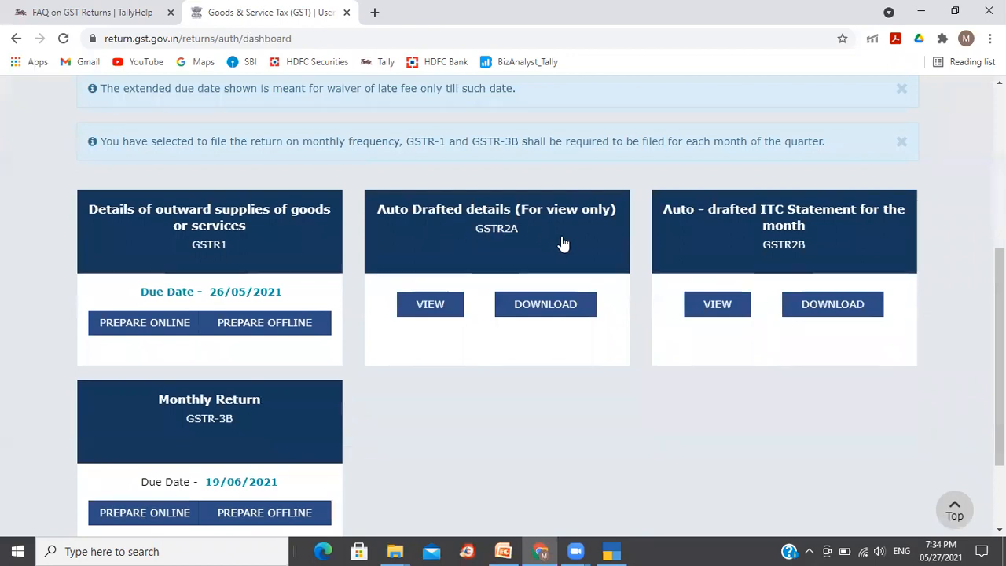
{"action": "left_click", "coordinate": [511, 242]}
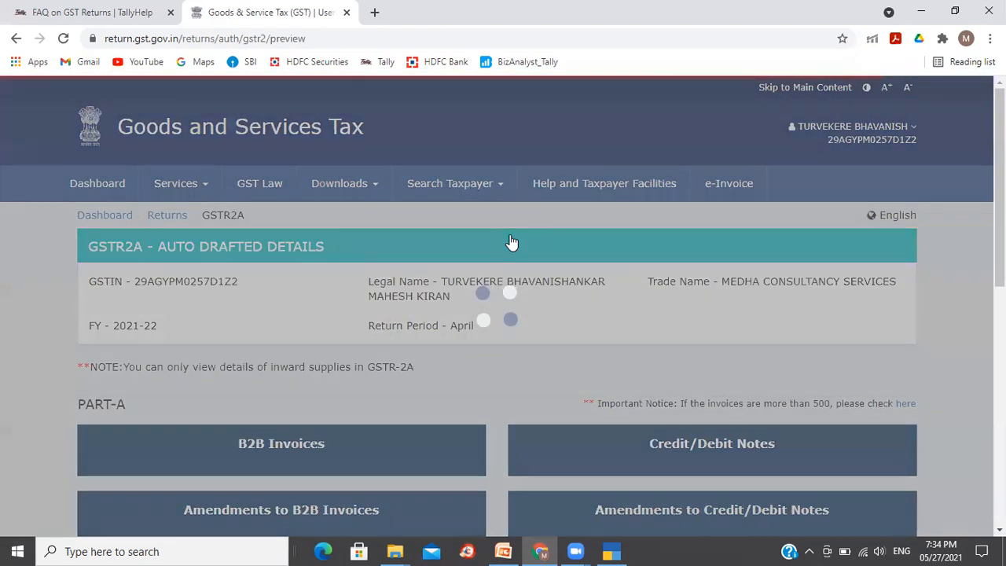
{"action": "left_click_drag", "start_coordinate": [999, 188], "coordinate": [999, 283]}
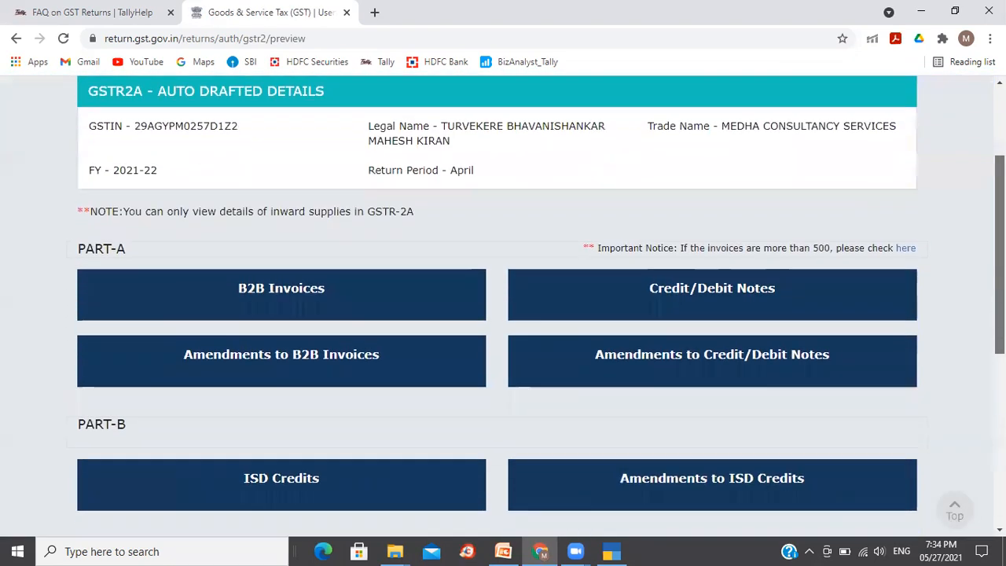
{"action": "left_click", "coordinate": [287, 254]}
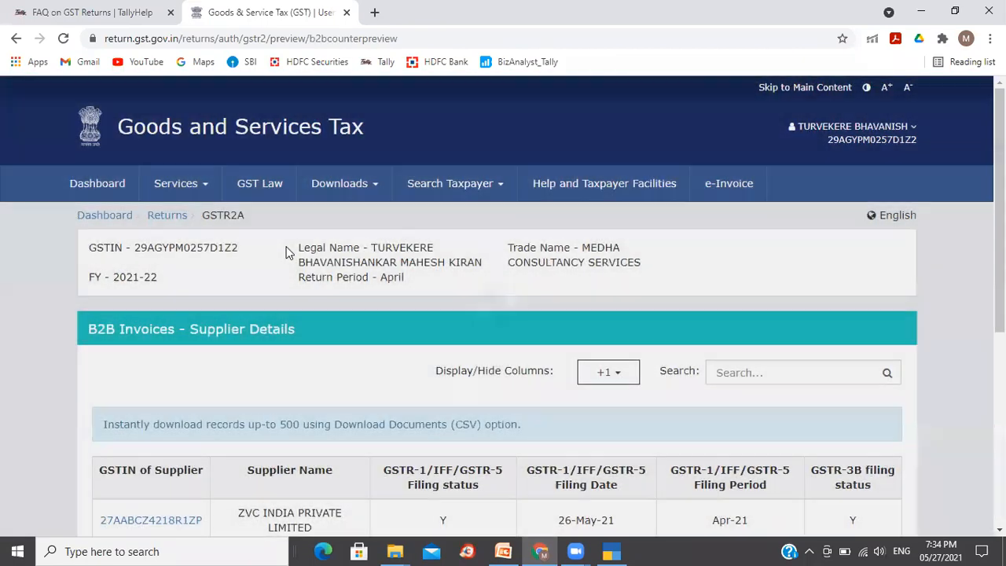
- Compare the GSTR-2A supplier list for April with the TallyPrime GSTR-2 B2B invoice register, switching between both windows
{"action": "scroll", "coordinate": [503, 314], "scroll_direction": "down", "scroll_amount": 4}
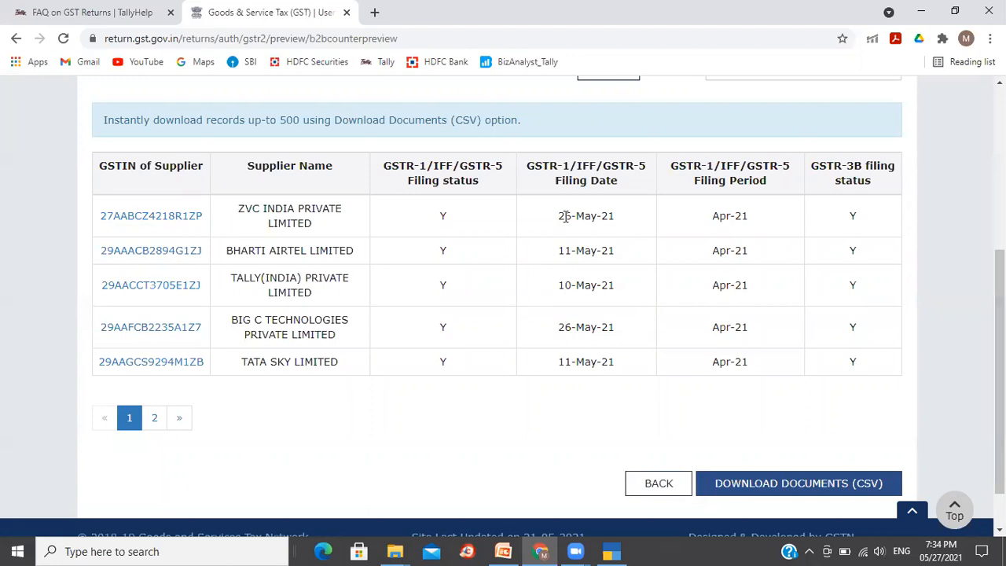
{"action": "key", "text": "alt+Tab"}
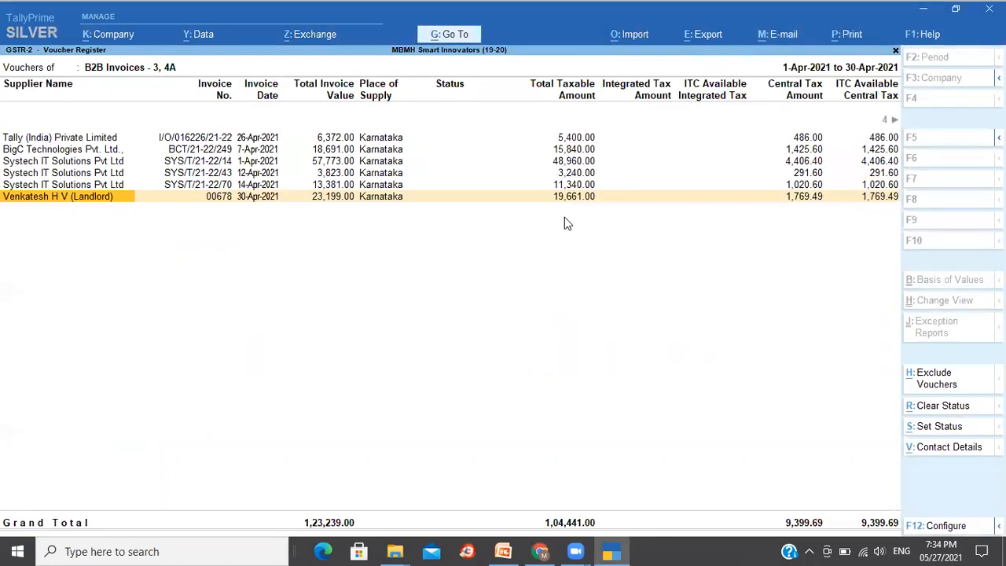
{"action": "key", "text": "alt+Tab"}
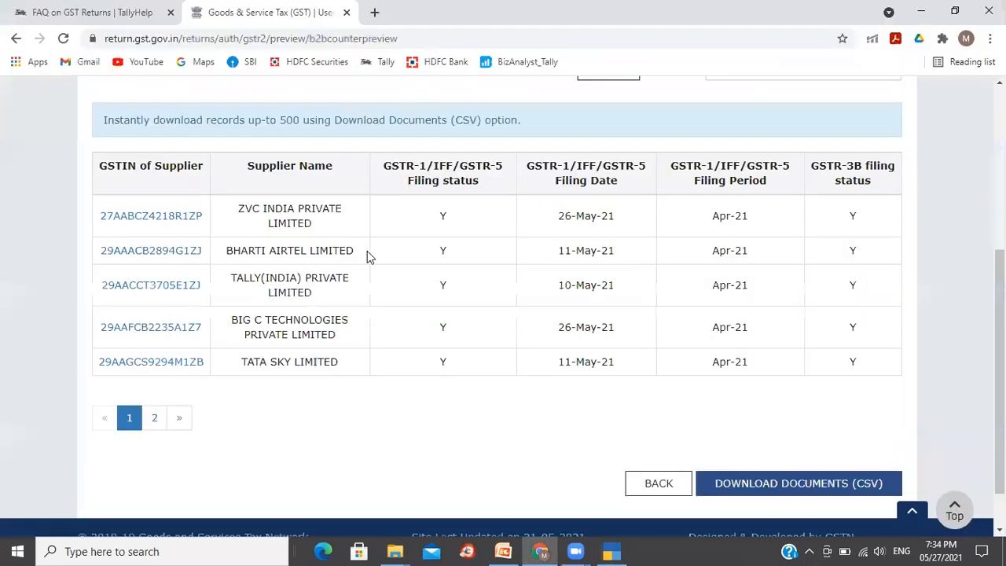
{"action": "key", "text": "alt+Tab"}
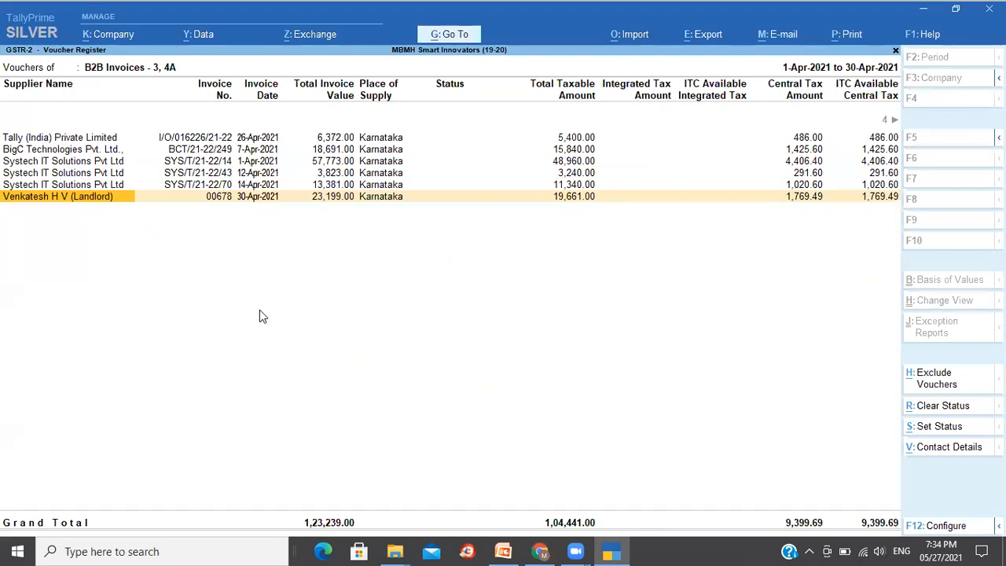
{"action": "key", "text": "alt+Tab"}
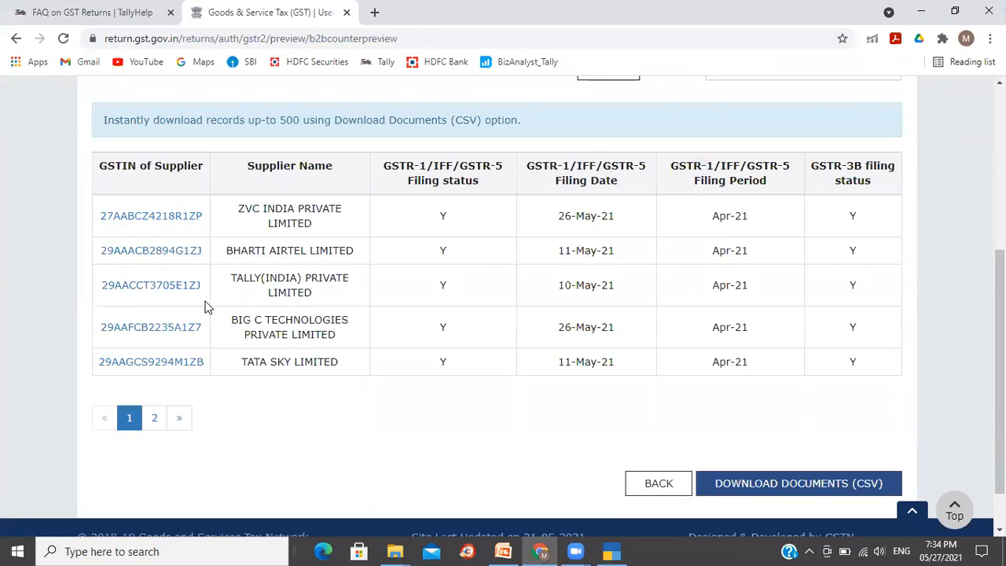
{"action": "key", "text": "alt+Tab"}
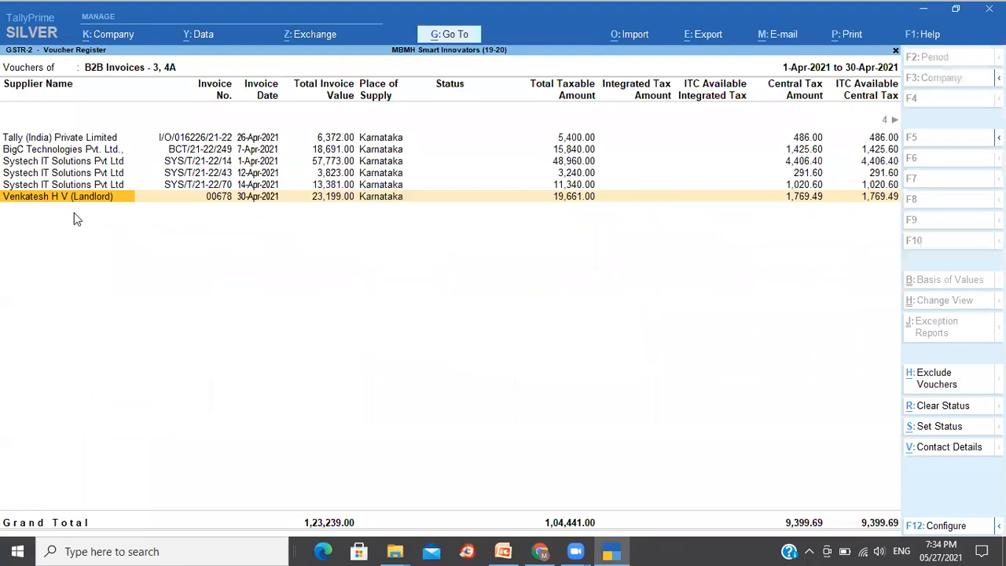
- Step through the TallyPrime B2B invoice rows and check each supplier against the portal's GSTR-2A supplier list
{"action": "left_click", "coordinate": [201, 140]}
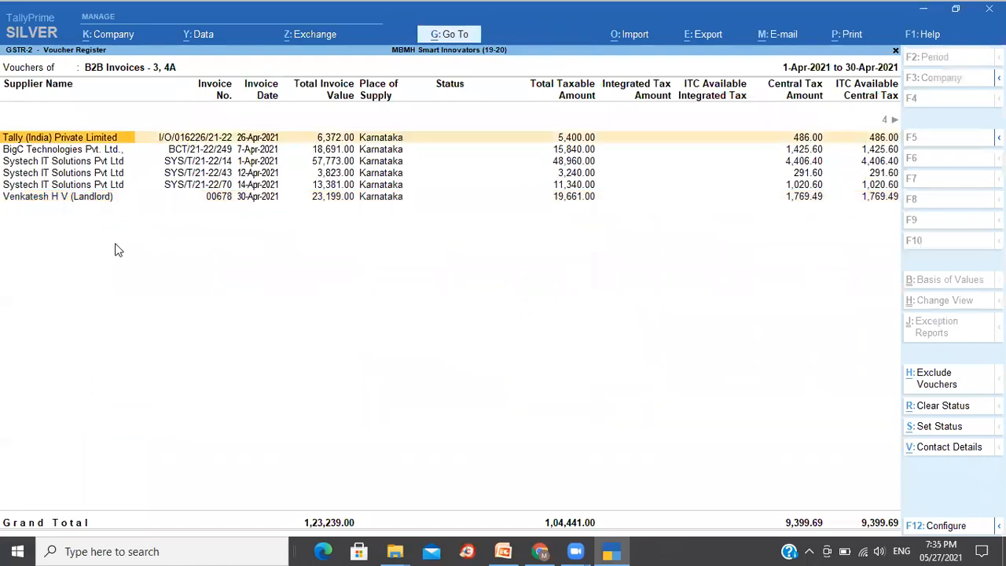
{"action": "key", "text": "Right"}
{"action": "key", "text": "Right"}
{"action": "key", "text": "Right"}
{"action": "key", "text": "Right"}
{"action": "key", "text": "Right"}
{"action": "key", "text": "Right"}
{"action": "key", "text": "Right"}
{"action": "key", "text": "Right"}
{"action": "key", "text": "Right"}
{"action": "key", "text": "Right"}
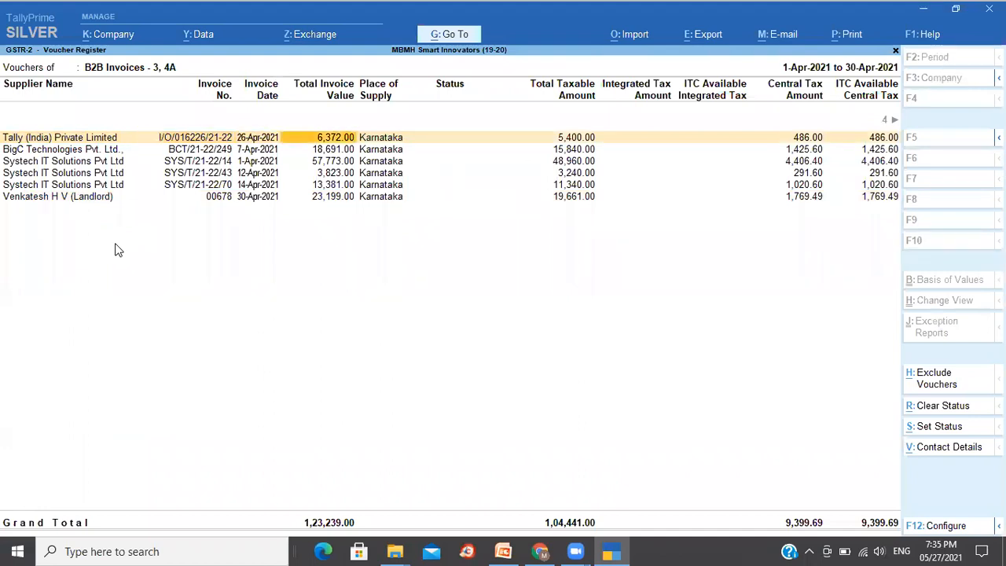
{"action": "key", "text": "Left"}
{"action": "key", "text": "Left"}
{"action": "key", "text": "Left"}
{"action": "key", "text": "Left"}
{"action": "key", "text": "Left"}
{"action": "key", "text": "Left"}
{"action": "key", "text": "Left"}
{"action": "key", "text": "Left"}
{"action": "key", "text": "Left"}
{"action": "key", "text": "Left"}
{"action": "key", "text": "Left"}
{"action": "key", "text": "Left"}
{"action": "key", "text": "Left"}
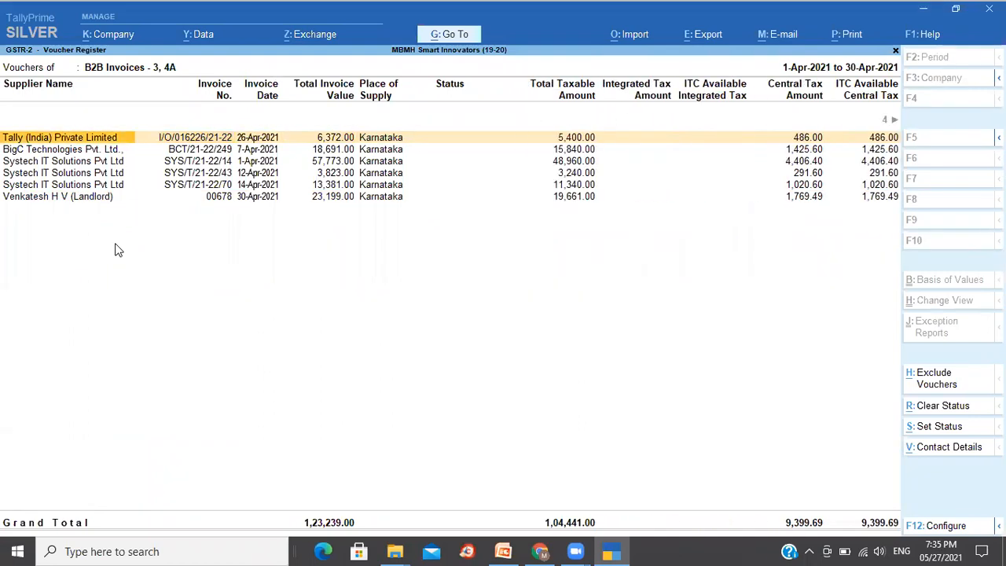
{"action": "key", "text": "Down"}
{"action": "key", "text": "alt+Tab"}
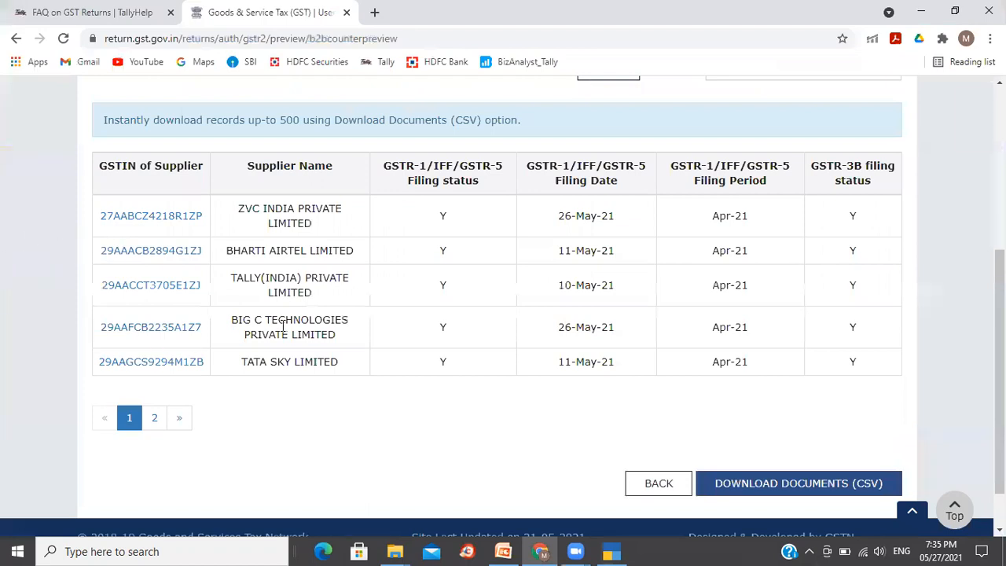
{"action": "key", "text": "alt+Tab"}
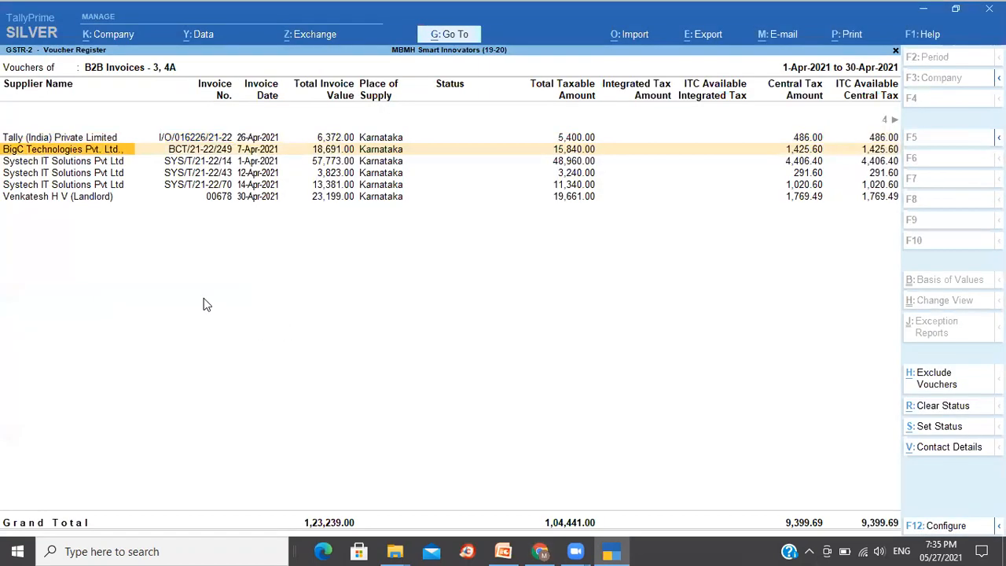
{"action": "key", "text": "Down"}
{"action": "key", "text": "Down"}
{"action": "key", "text": "Down"}
{"action": "key", "text": "Up"}
{"action": "key", "text": "Up"}
{"action": "key", "text": "alt+Tab"}
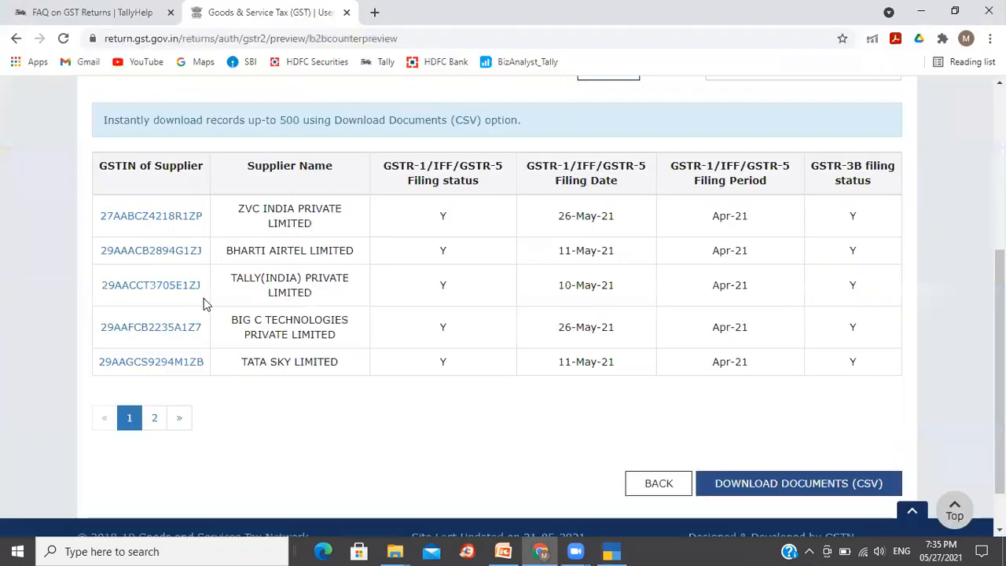
- Open the Systech IT Solutions invoice summary from page 2 of the GSTR-2A supplier list
{"action": "left_click", "coordinate": [155, 421]}
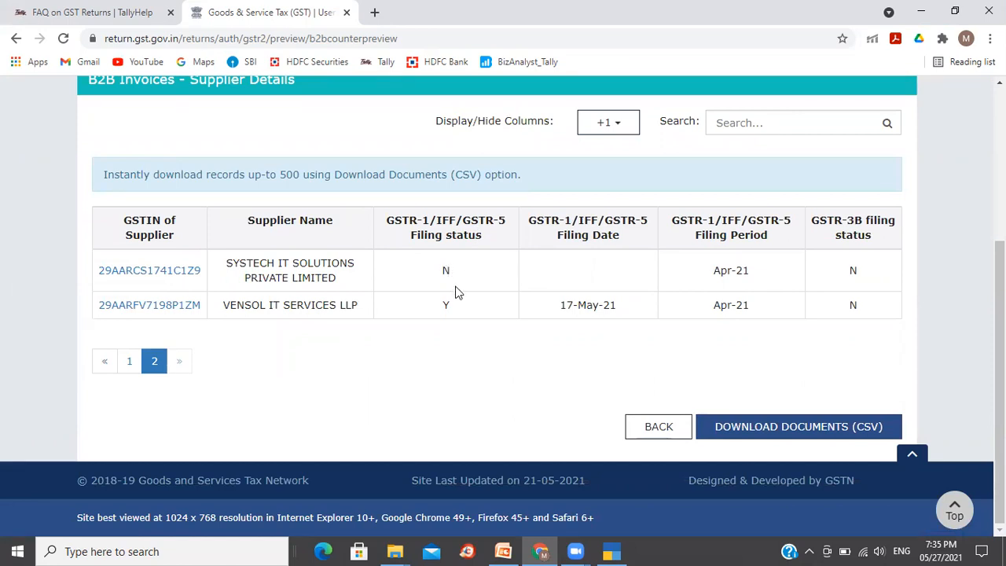
{"action": "left_click", "coordinate": [177, 271]}
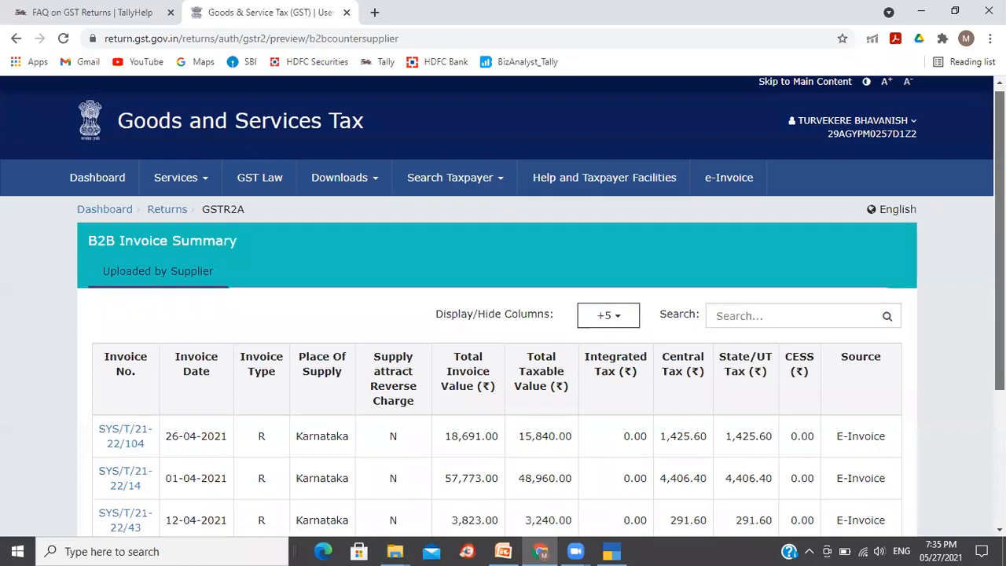
{"action": "scroll", "coordinate": [236, 315], "scroll_direction": "down", "scroll_amount": 2}
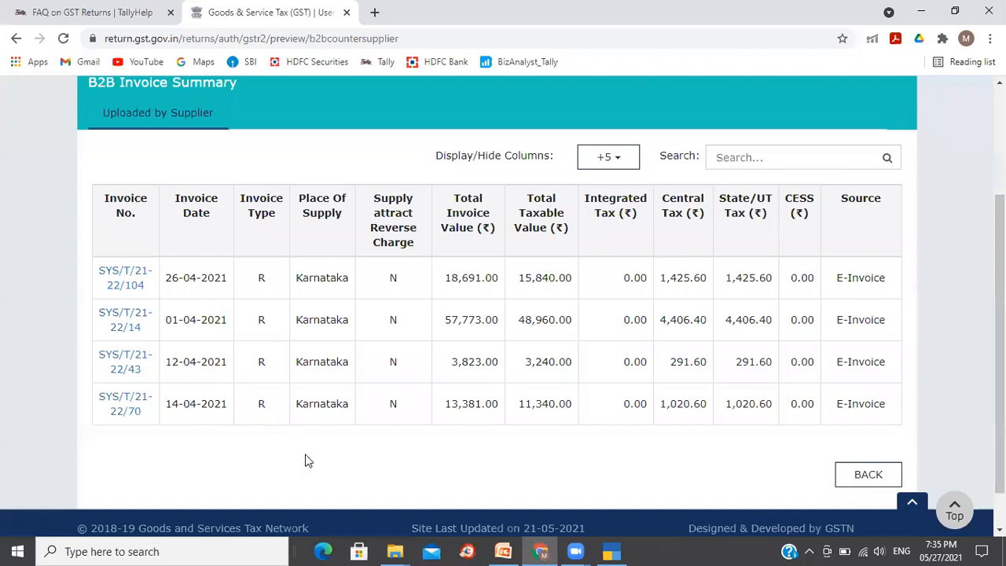
- Compare the Systech IT Solutions invoices in TallyPrime with the portal's B2B invoice summary
{"action": "key", "text": "alt+Tab"}
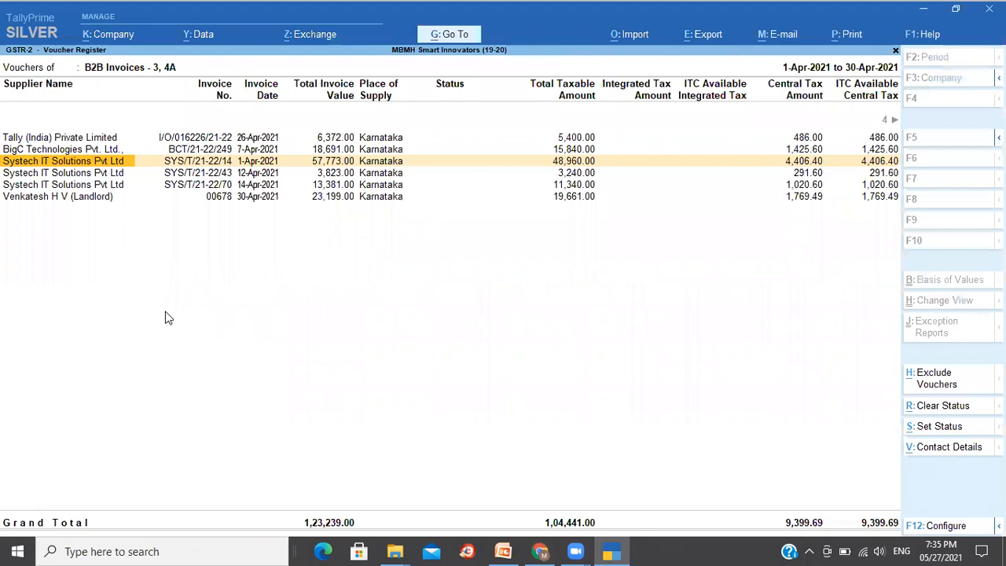
{"action": "key", "text": "Down"}
{"action": "key", "text": "Down"}
{"action": "key", "text": "Up"}
{"action": "key", "text": "Up"}
{"action": "key", "text": "Down"}
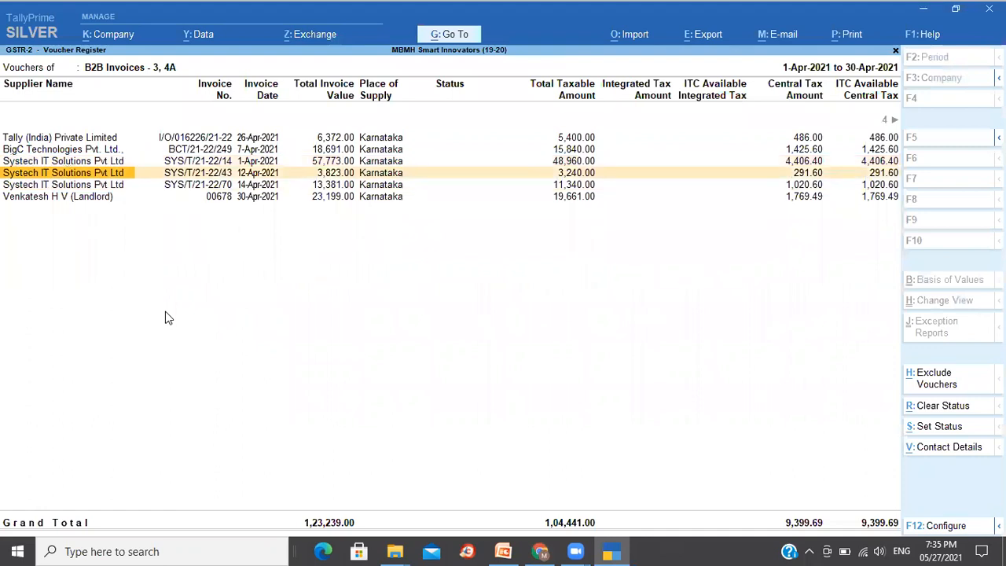
{"action": "key", "text": "Down"}
{"action": "key", "text": "Down"}
{"action": "key", "text": "alt+Tab"}
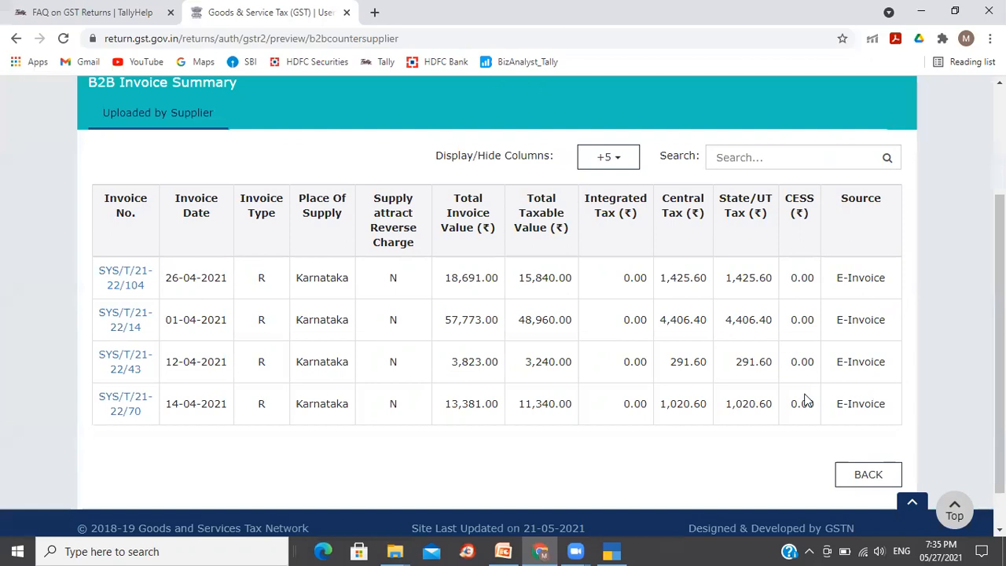
- Go back through the supplier list's second page to the GSTR2A auto-drafted details
{"action": "left_click", "coordinate": [856, 471]}
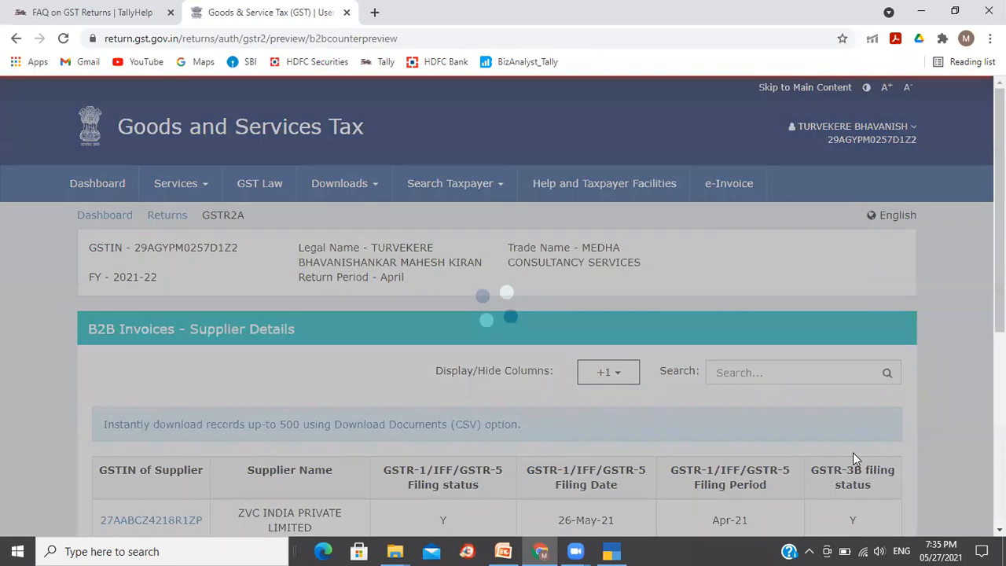
{"action": "scroll", "coordinate": [609, 381], "scroll_direction": "down", "scroll_amount": 3}
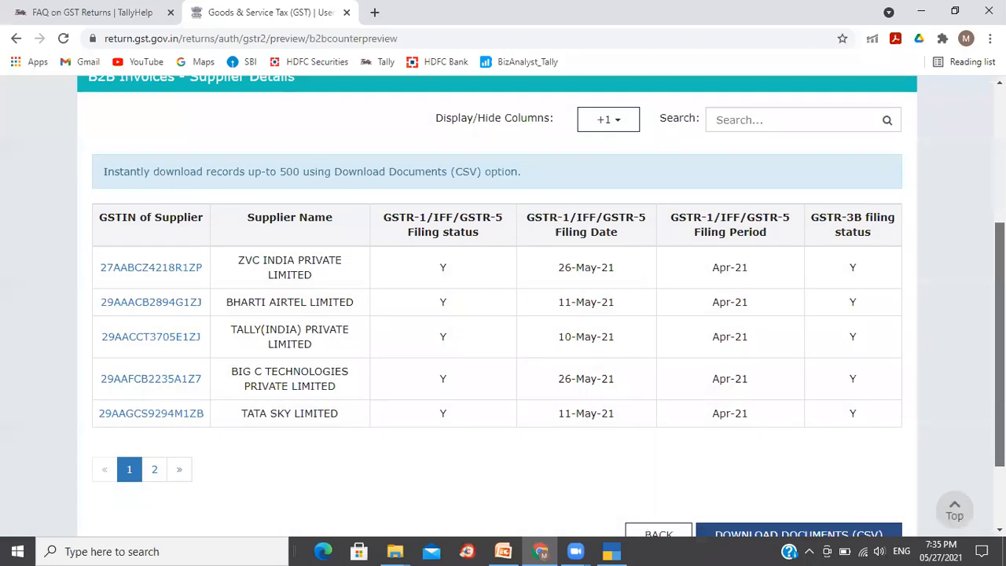
{"action": "left_click", "coordinate": [154, 465]}
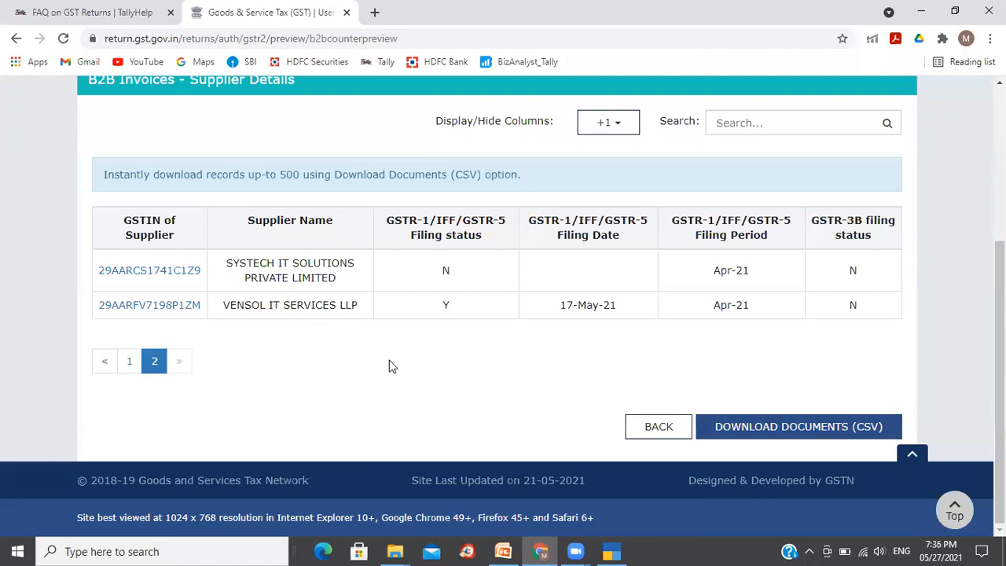
{"action": "key", "text": "alt+Tab"}
{"action": "key", "text": "alt+Tab"}
{"action": "left_click_drag", "start_coordinate": [1000, 424], "coordinate": [999, 346]}
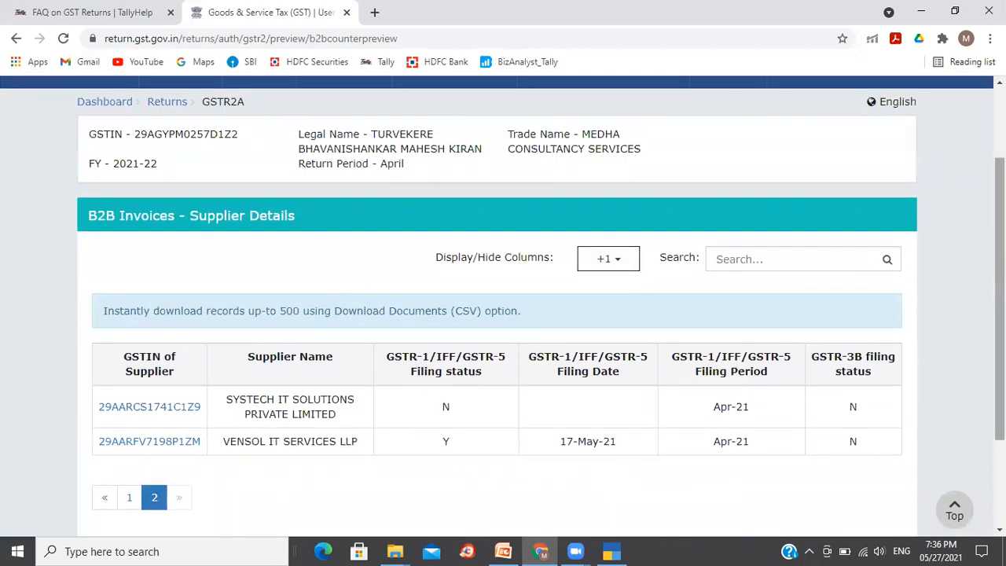
{"action": "left_click_drag", "start_coordinate": [999, 346], "coordinate": [999, 429]}
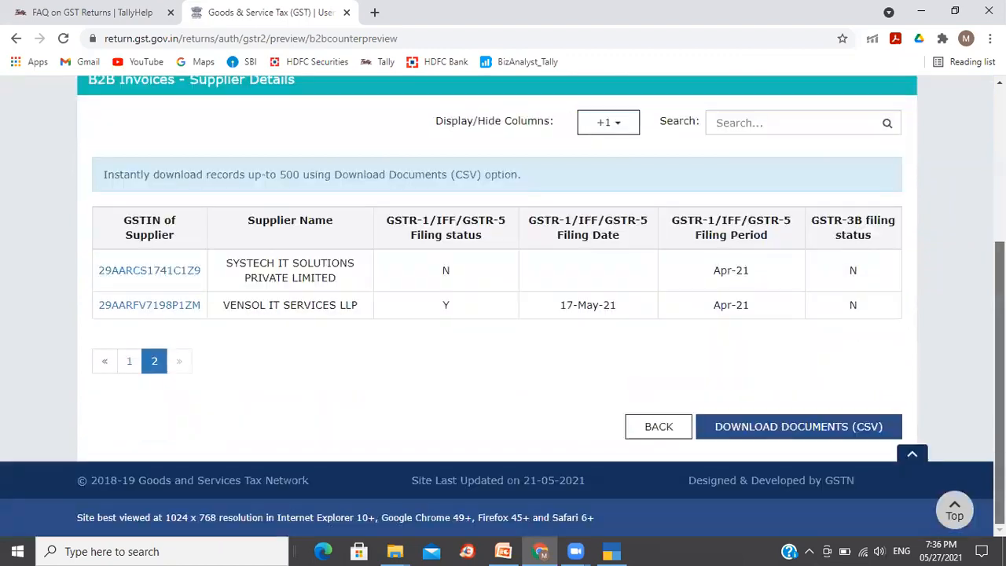
{"action": "left_click", "coordinate": [653, 435]}
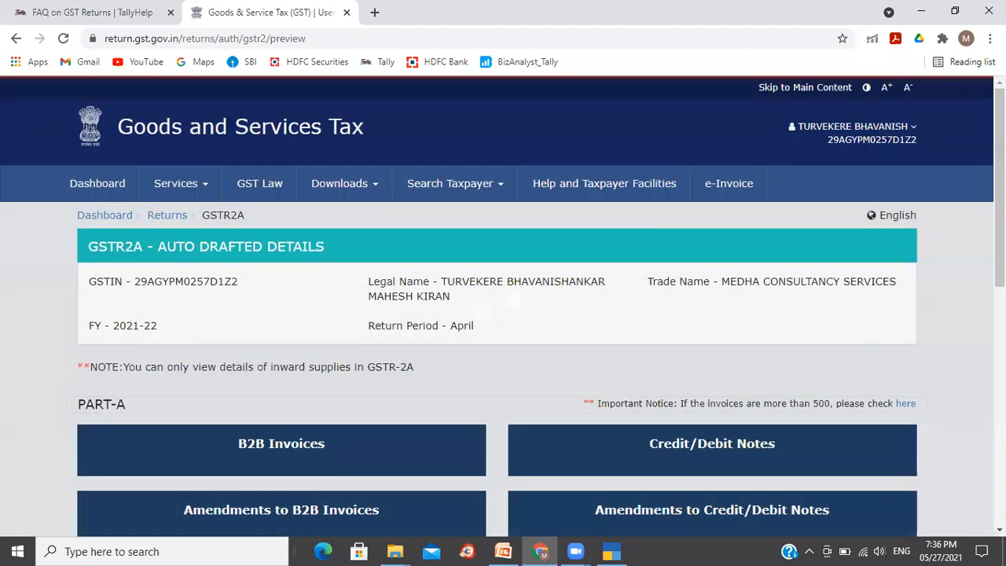
- Return from the GSTR2A auto-drafted details to the File Returns dashboard
{"action": "scroll", "coordinate": [503, 307], "scroll_direction": "down", "scroll_amount": 7}
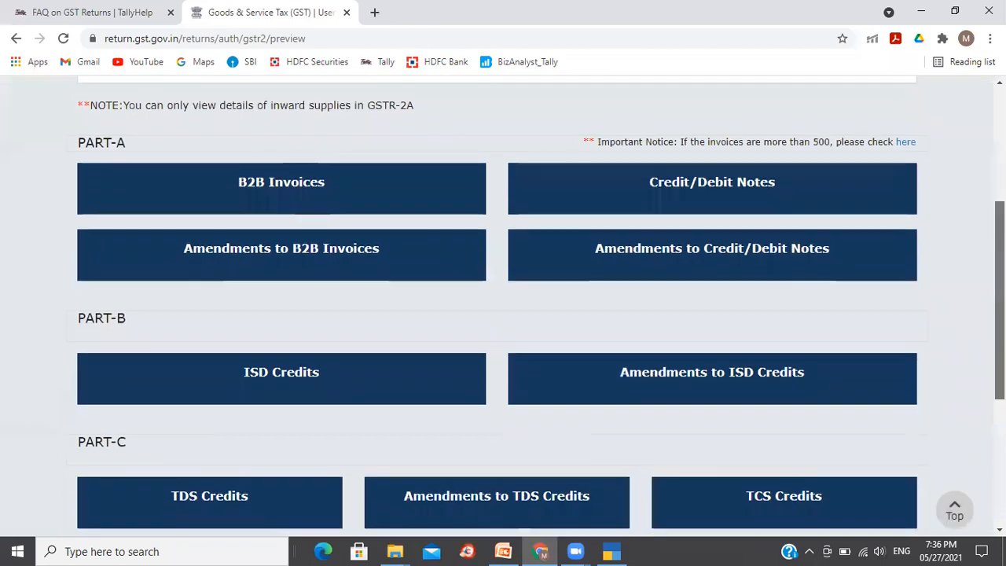
{"action": "scroll", "coordinate": [503, 306], "scroll_direction": "up", "scroll_amount": 7}
{"action": "scroll", "coordinate": [503, 307], "scroll_direction": "down", "scroll_amount": 5}
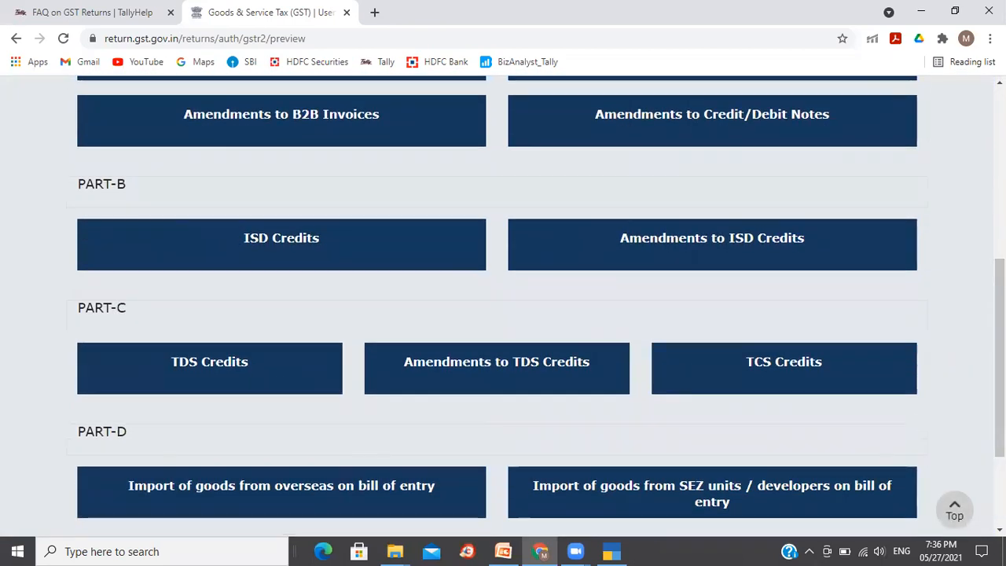
{"action": "scroll", "coordinate": [956, 378], "scroll_direction": "down", "scroll_amount": 2}
{"action": "left_click", "coordinate": [872, 440]}
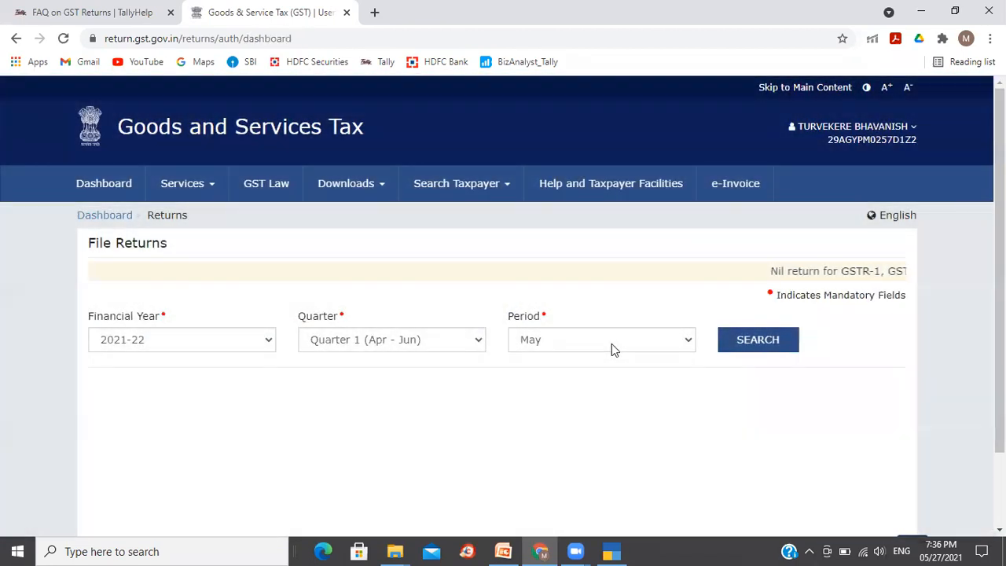
- Change the return period to April and search the returns again
{"action": "left_click", "coordinate": [611, 344]}
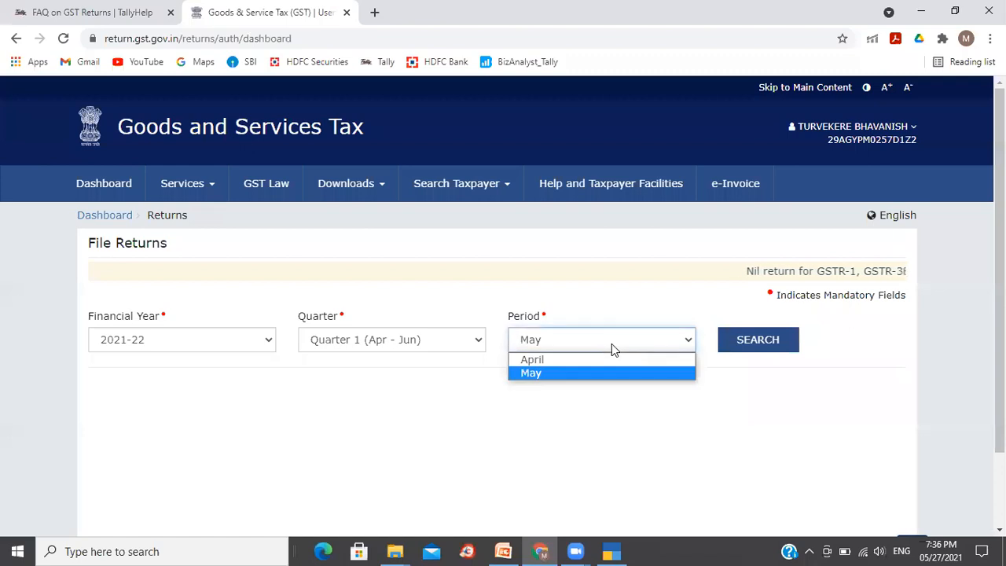
{"action": "left_click", "coordinate": [584, 360]}
{"action": "left_click", "coordinate": [729, 346]}
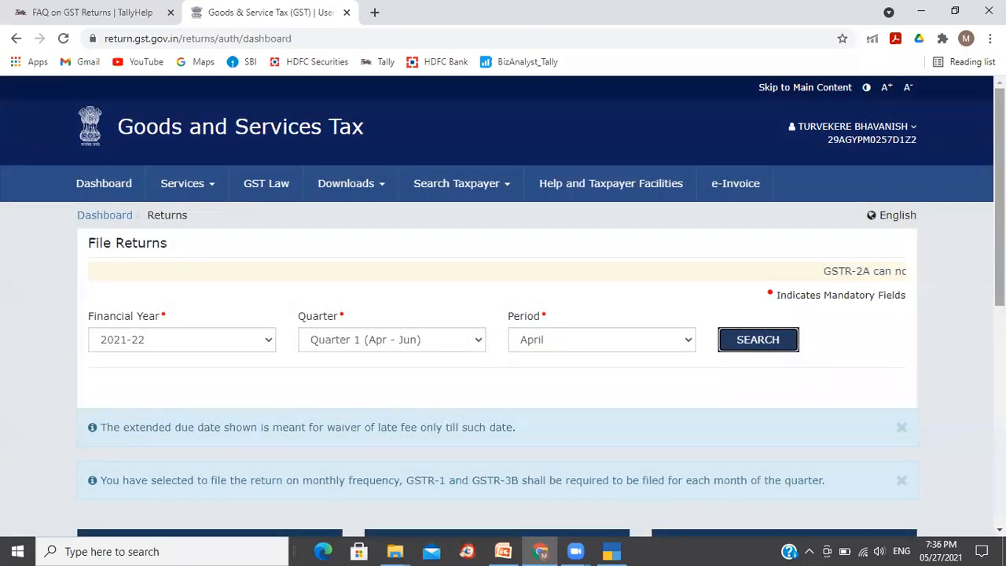
- Request generation of the GSTR2A JSON file for download
{"action": "scroll", "coordinate": [503, 314], "scroll_direction": "down", "scroll_amount": 4}
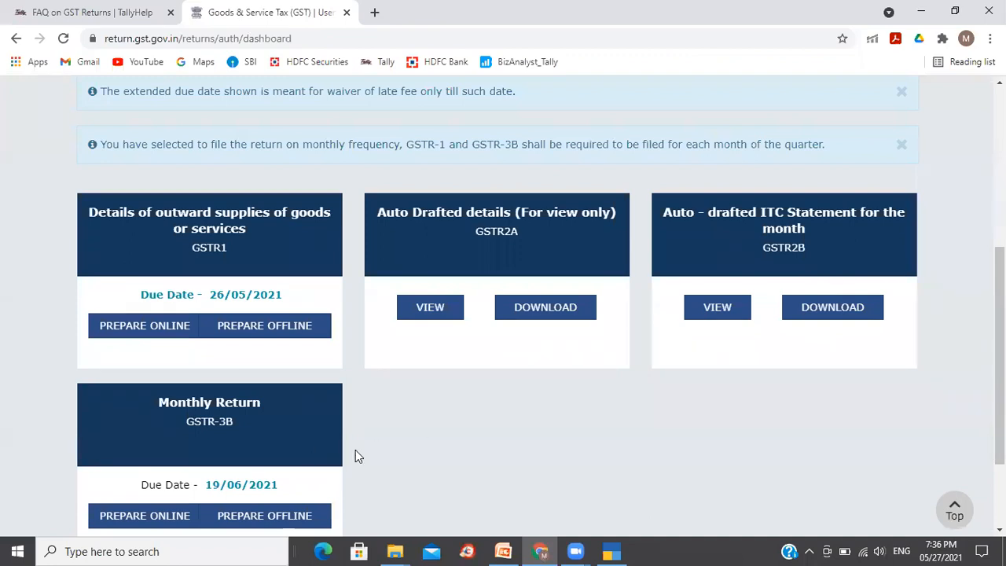
{"action": "left_click", "coordinate": [545, 311]}
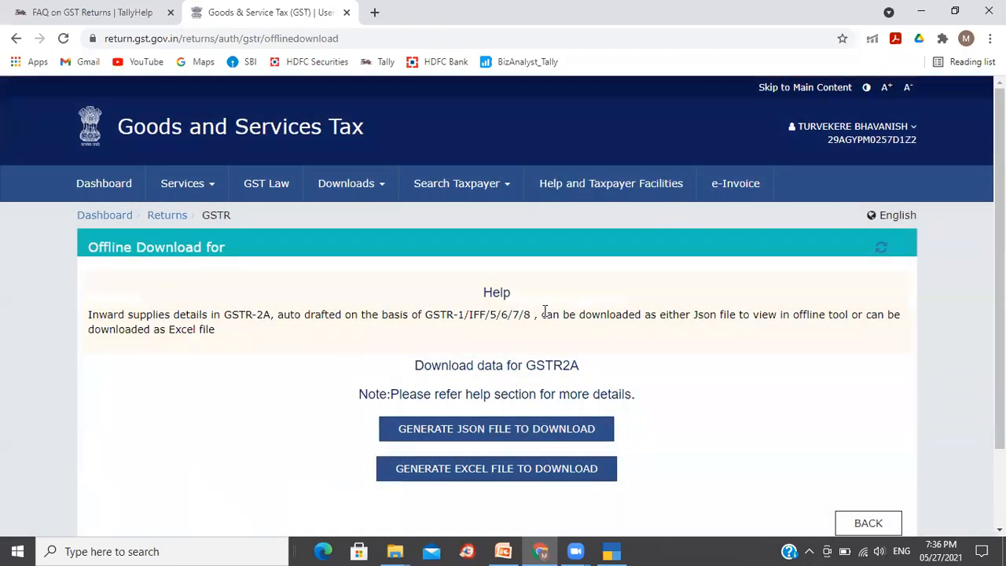
{"action": "left_click", "coordinate": [529, 438]}
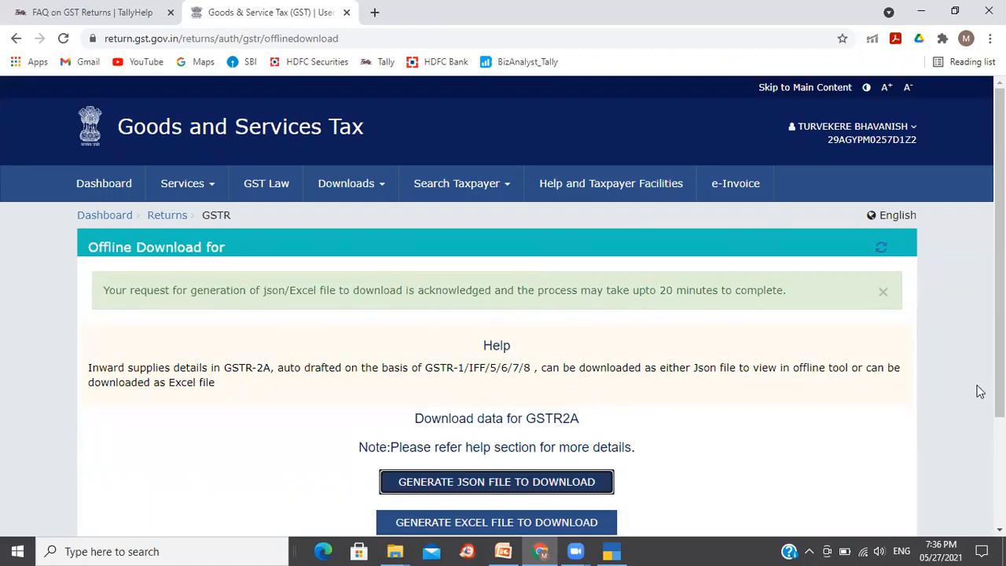
- Dismiss the acknowledgement message on the GSTR2A offline download page
{"action": "scroll", "coordinate": [999, 236], "scroll_direction": "down", "scroll_amount": 3}
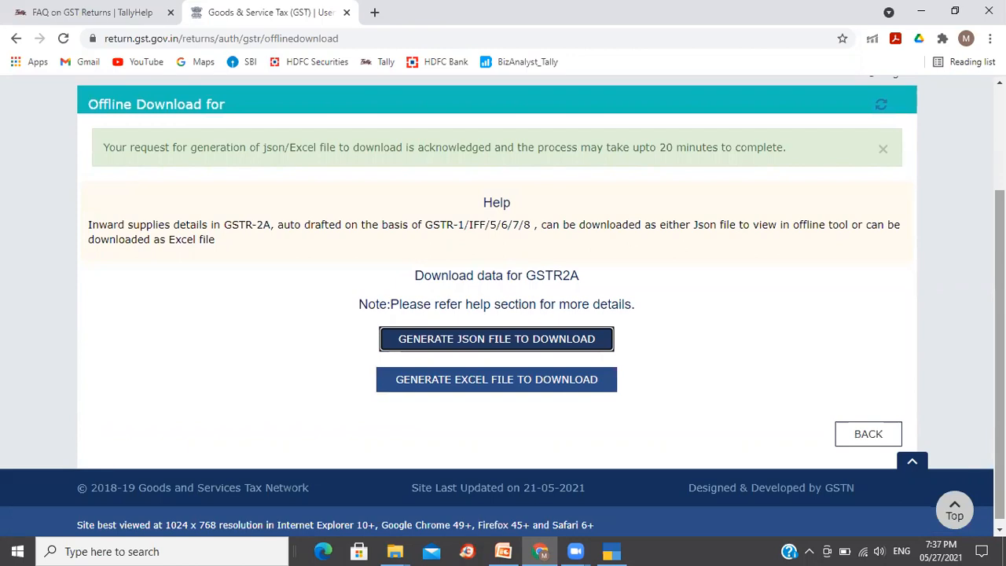
{"action": "scroll", "coordinate": [503, 306], "scroll_direction": "up", "scroll_amount": 1}
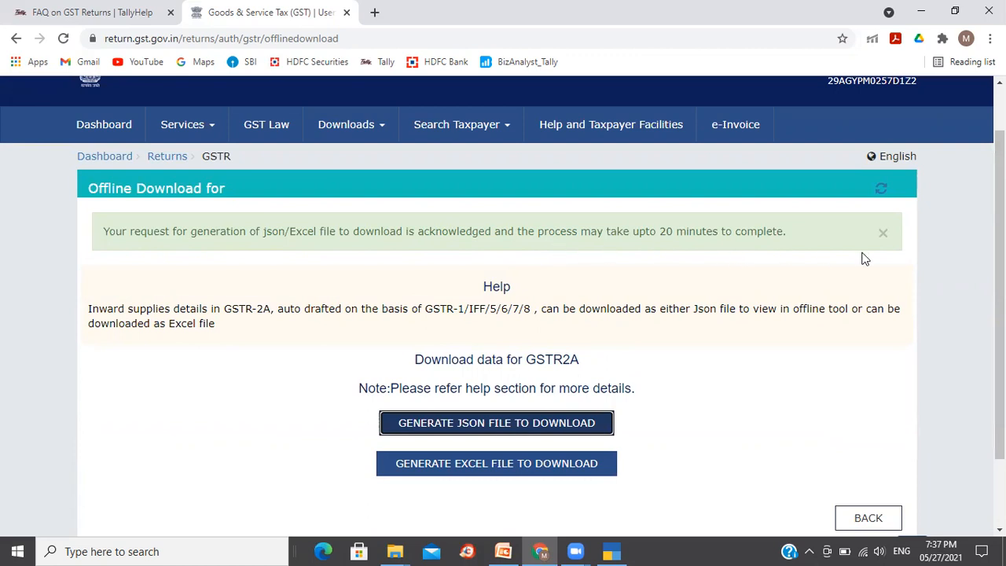
{"action": "left_click", "coordinate": [879, 190]}
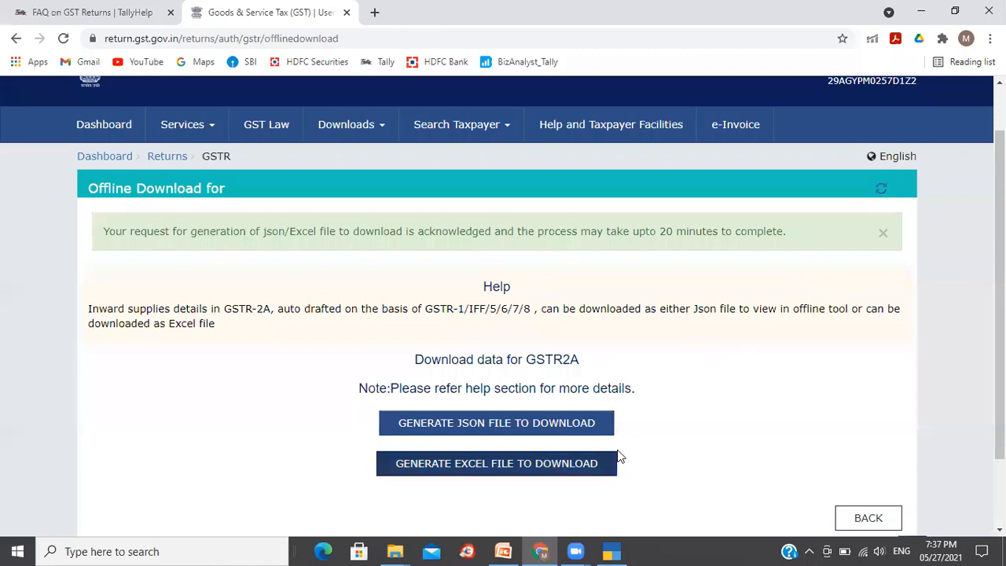
- Switch to TallyPrime and check the status-wise view of the GSTR-2 return
{"action": "left_click", "coordinate": [609, 550]}
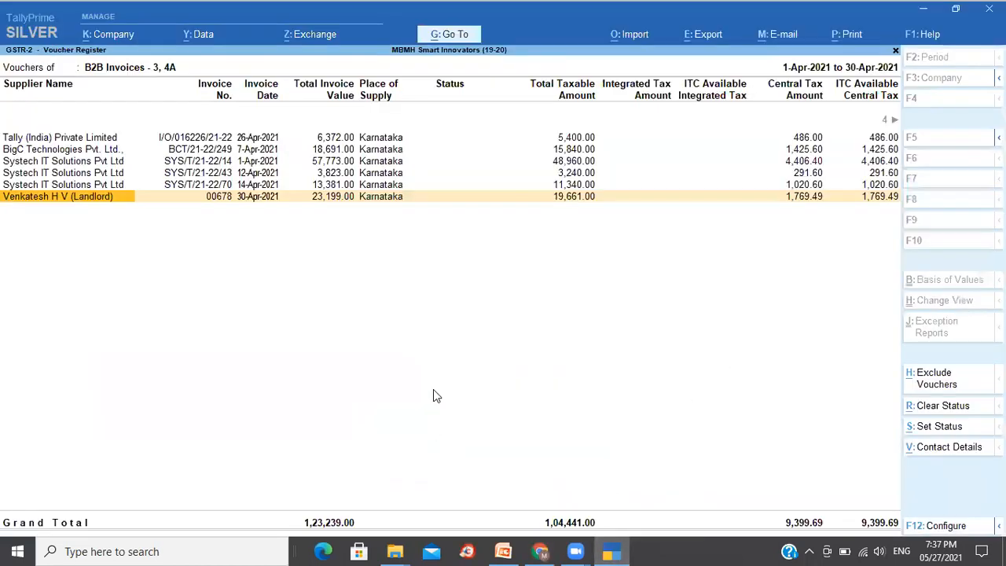
{"action": "key", "text": "Escape"}
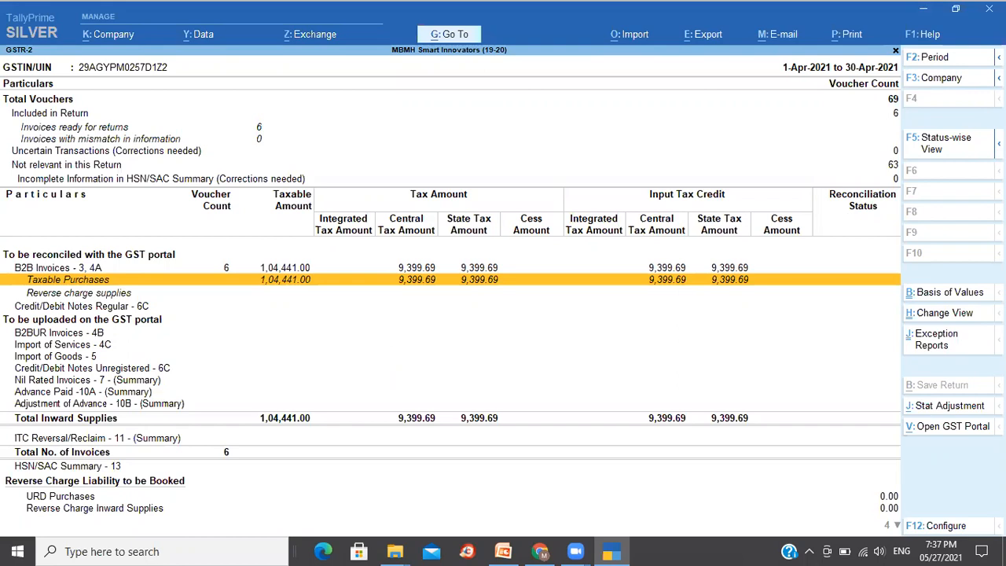
{"action": "left_click", "coordinate": [958, 149]}
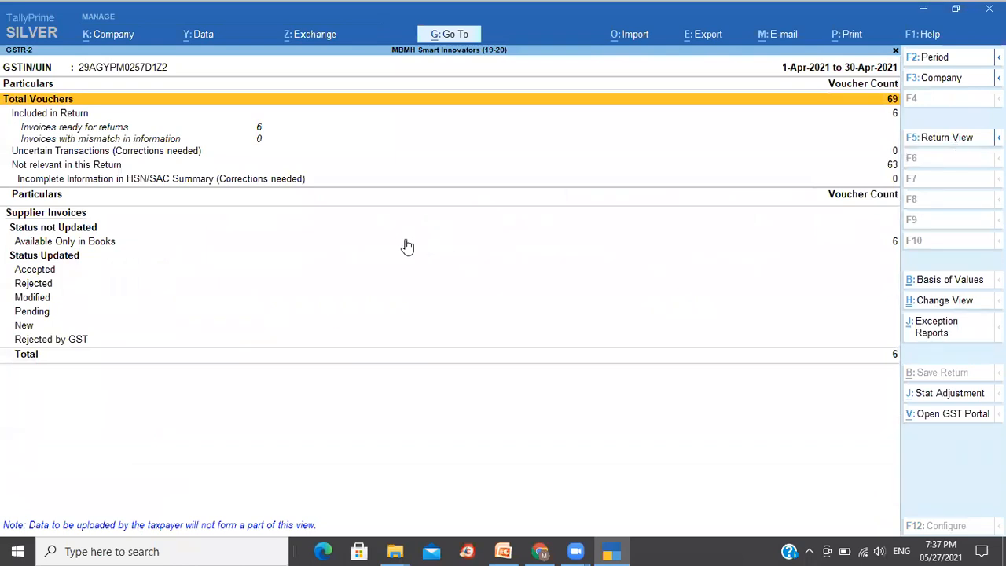
{"action": "left_click", "coordinate": [99, 241]}
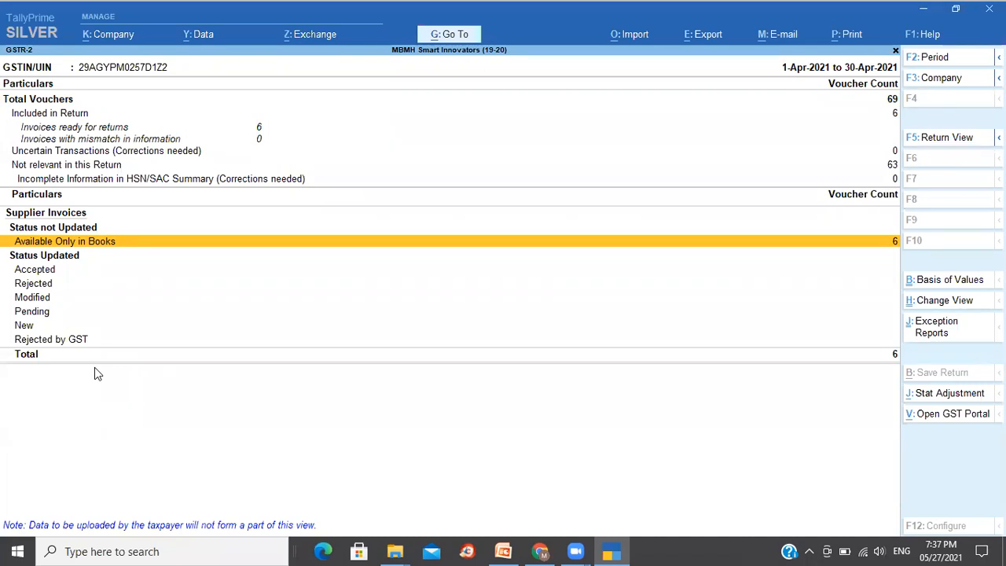
{"action": "key", "text": "Escape"}
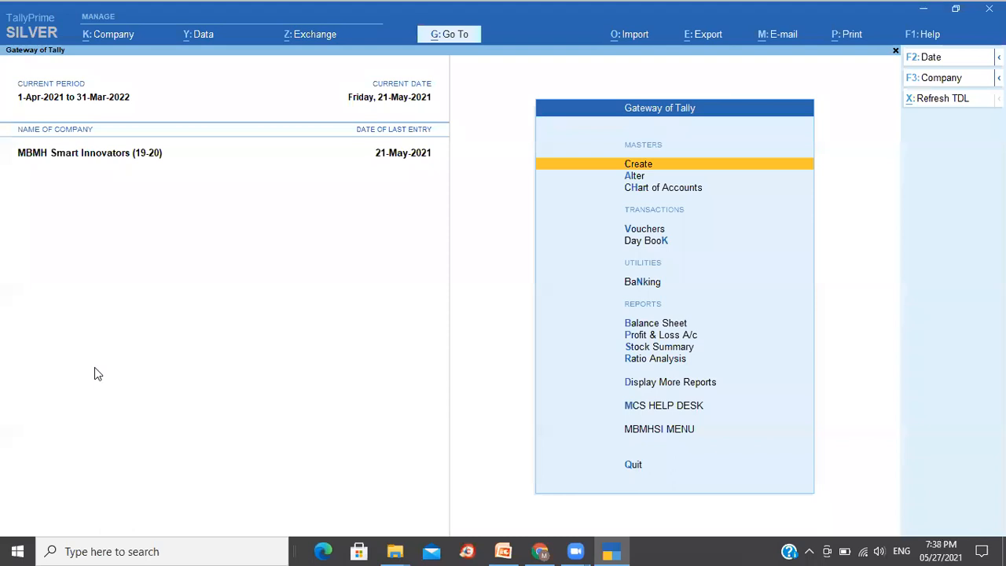
- Open the GSTR-2 report through Go To
{"action": "key", "text": "alt+g"}
{"action": "type", "text": "Gst"}
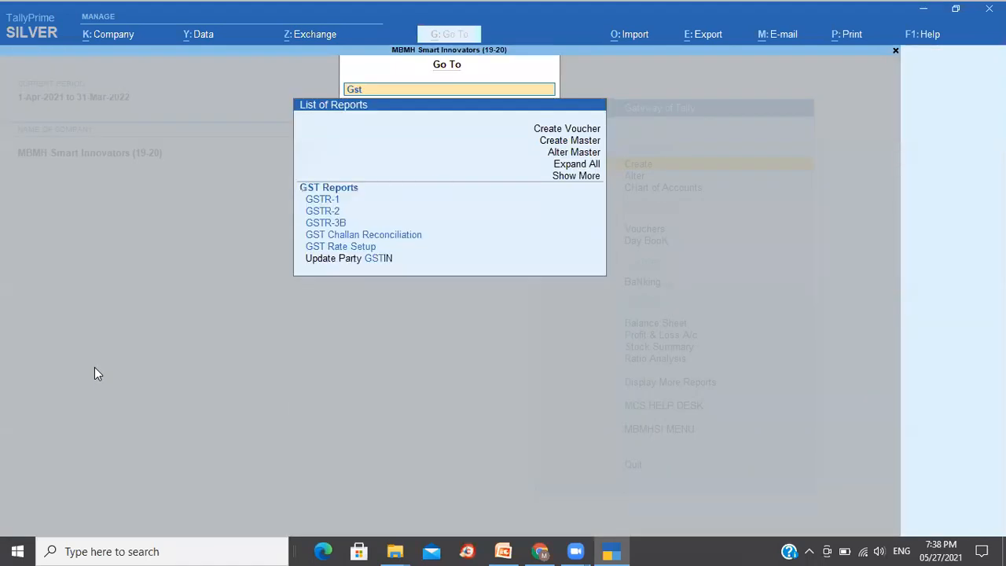
{"action": "type", "text": "r"}
{"action": "key", "text": "Down"}
{"action": "key", "text": "Down"}
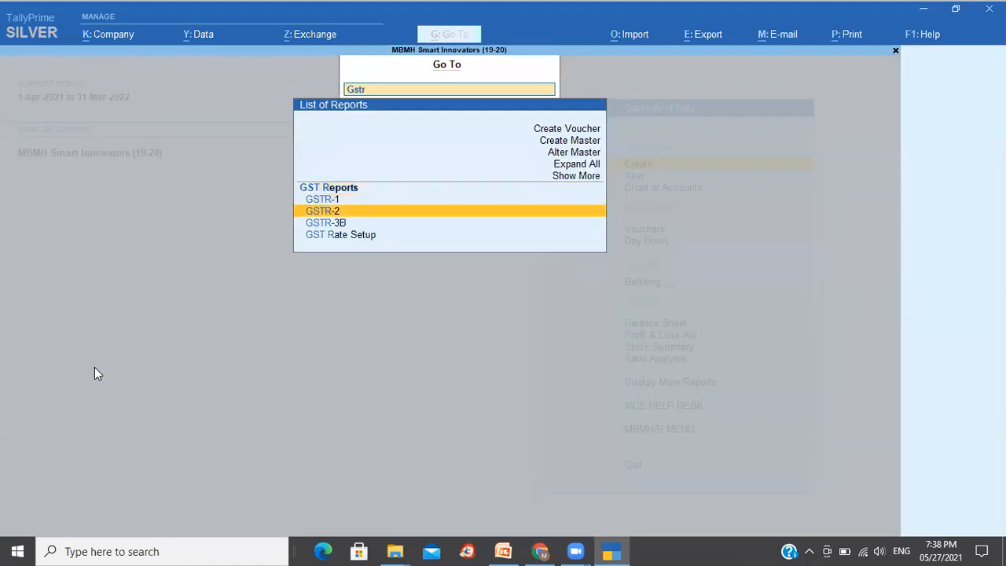
{"action": "key", "text": "Return"}
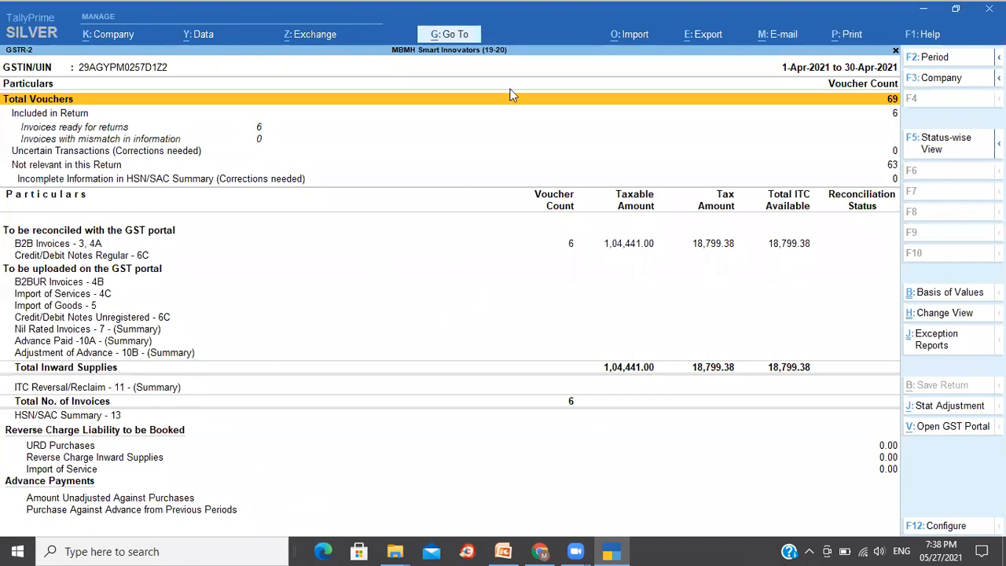
- Review the Load JSON import option and the B2B Invoices breakdown in GSTR-2
{"action": "left_click", "coordinate": [633, 35]}
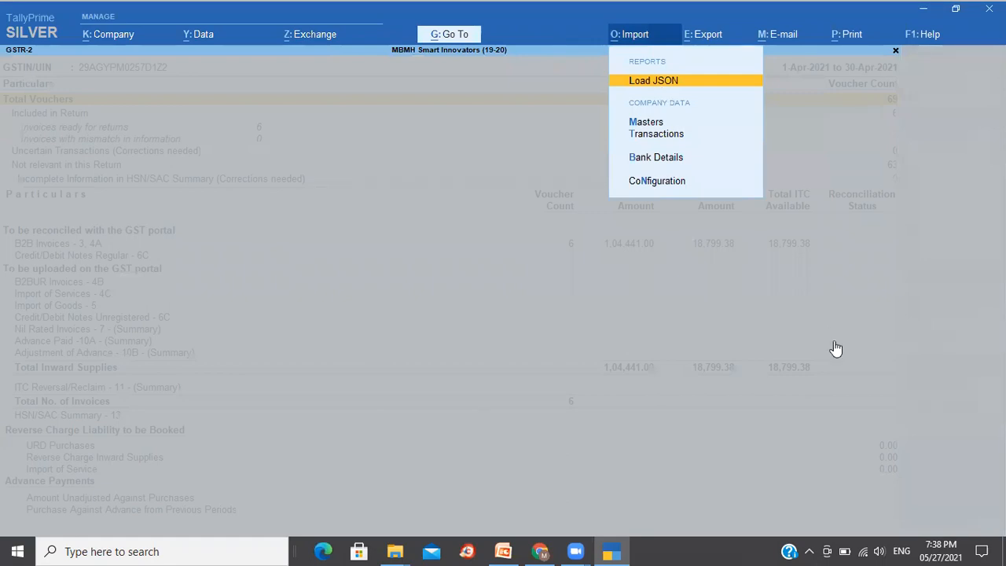
{"action": "key", "text": "Escape"}
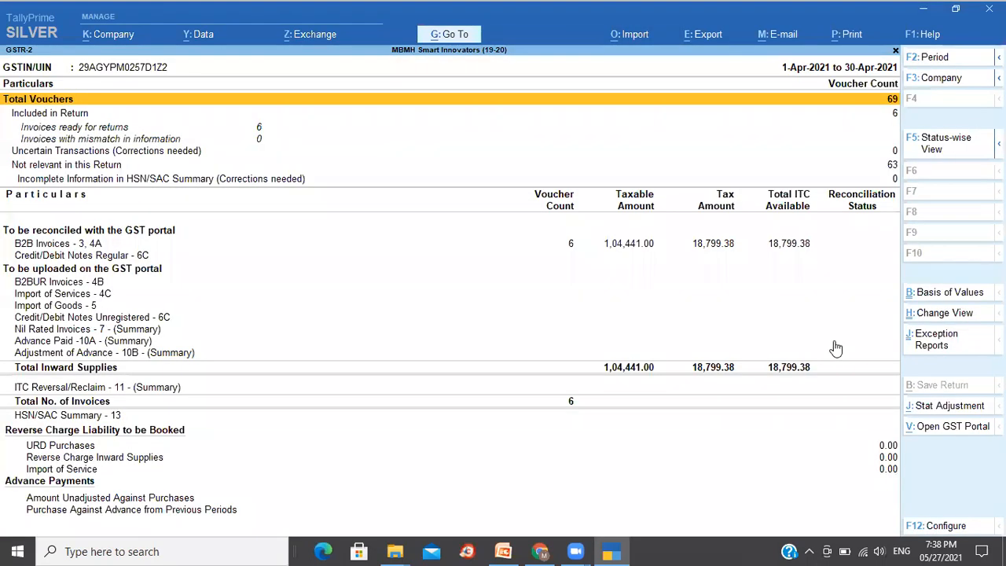
{"action": "left_click", "coordinate": [499, 245]}
{"action": "key", "text": "shift+Return"}
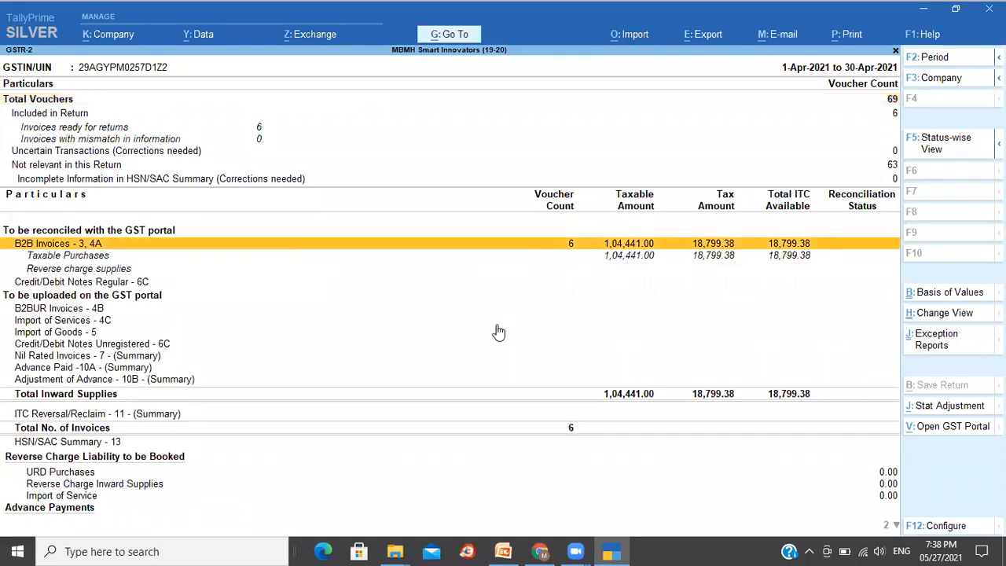
{"action": "key", "text": "shift+Return"}
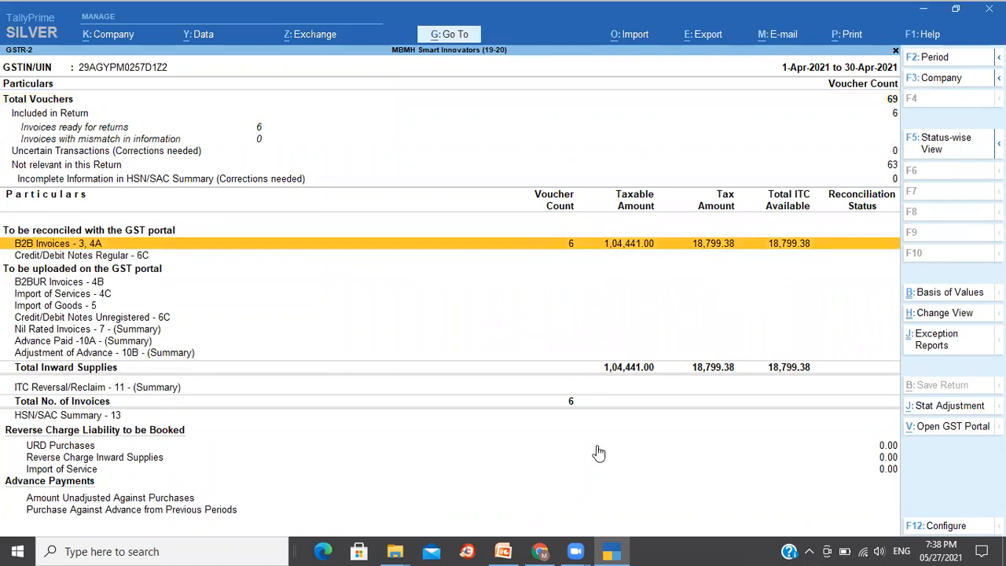
- Refresh the GSTR2A offline download page on the GST portal and return to the Returns dashboard
{"action": "left_click", "coordinate": [540, 551]}
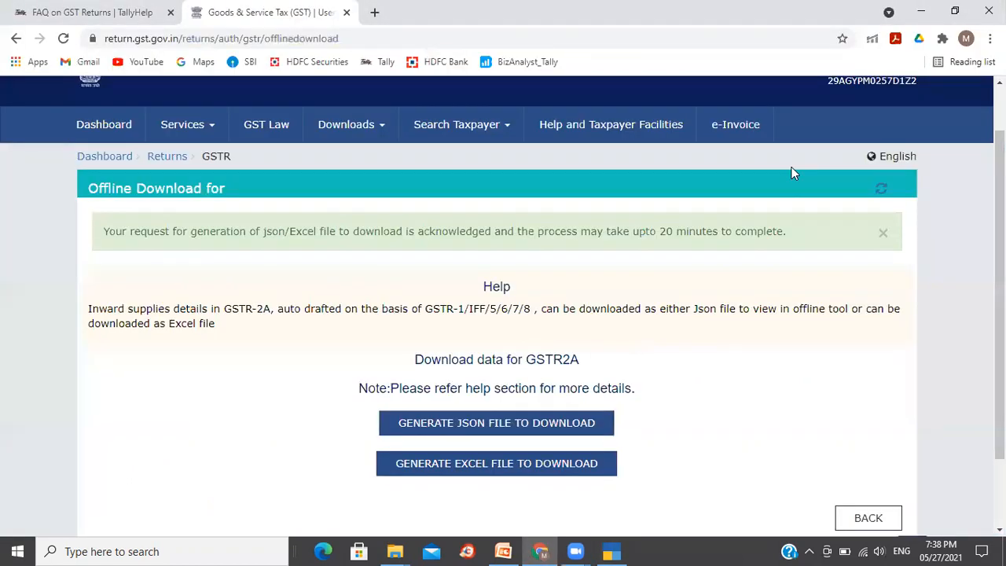
{"action": "left_click", "coordinate": [882, 192]}
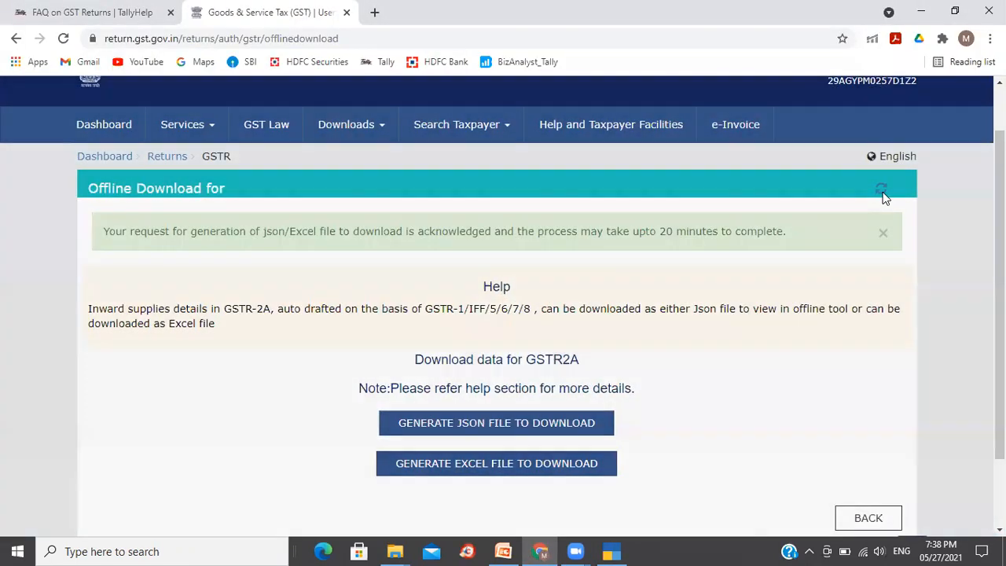
{"action": "left_click", "coordinate": [882, 194]}
{"action": "left_click_drag", "start_coordinate": [1000, 336], "coordinate": [1000, 401]}
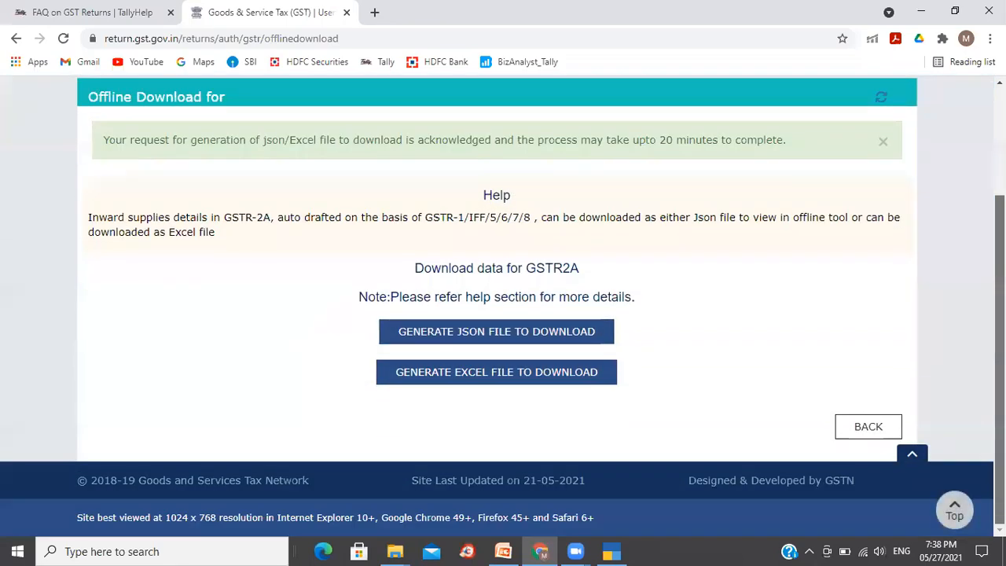
{"action": "scroll", "coordinate": [965, 225], "scroll_direction": "up", "scroll_amount": 2}
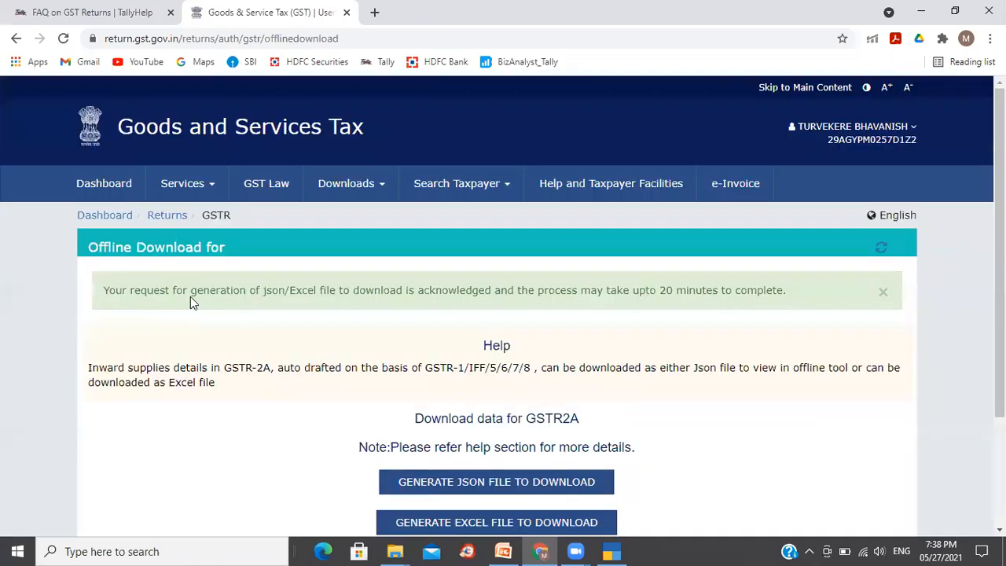
{"action": "left_click", "coordinate": [167, 215]}
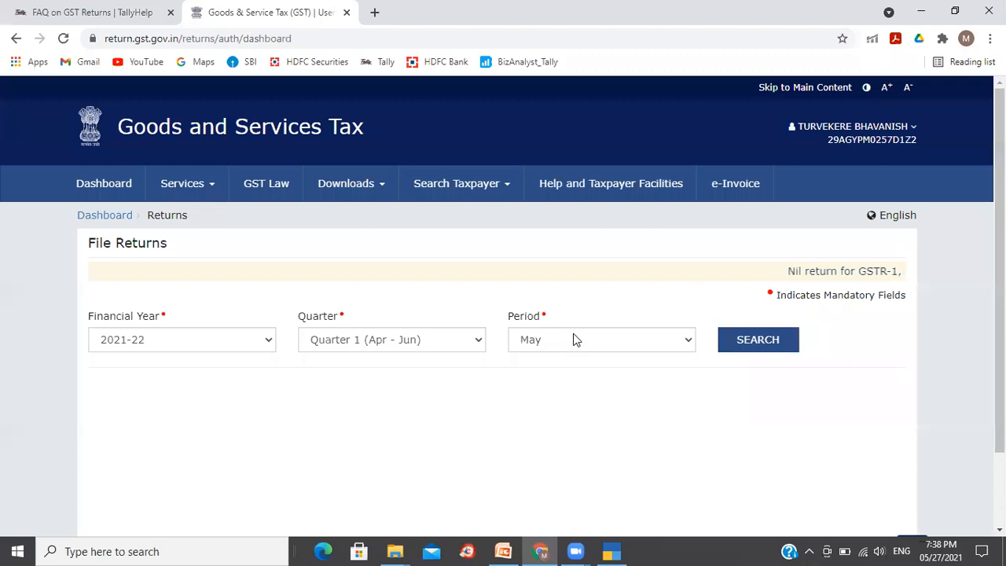
- Search the April returns and review the GSTR2A and GSTR2B tiles
{"action": "left_click", "coordinate": [574, 339]}
{"action": "left_click", "coordinate": [564, 360]}
{"action": "left_click", "coordinate": [759, 346]}
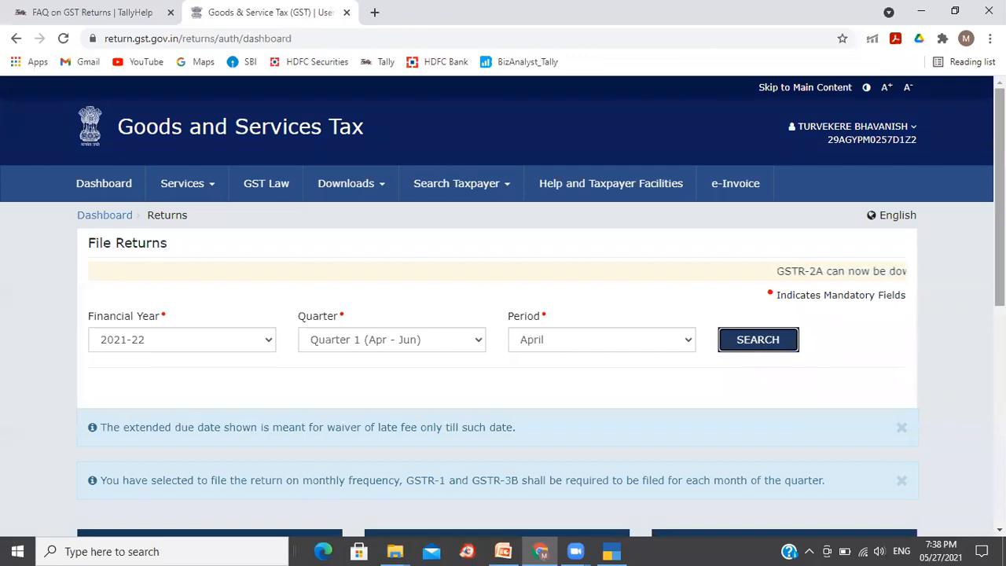
{"action": "scroll", "coordinate": [763, 343], "scroll_direction": "down", "scroll_amount": 3}
{"action": "scroll", "coordinate": [540, 307], "scroll_direction": "down", "scroll_amount": 2}
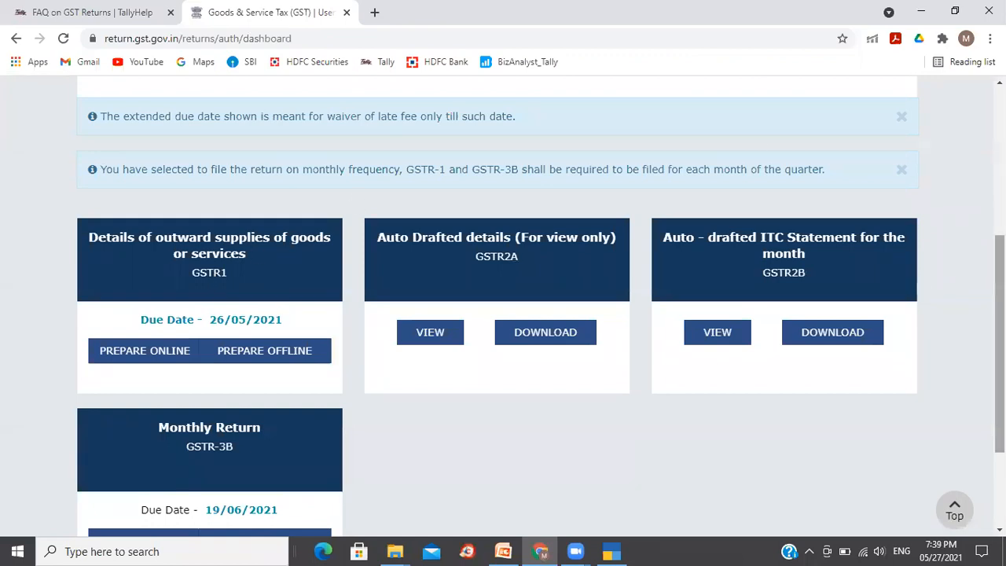
{"action": "scroll", "coordinate": [1000, 344], "scroll_direction": "down", "scroll_amount": 2}
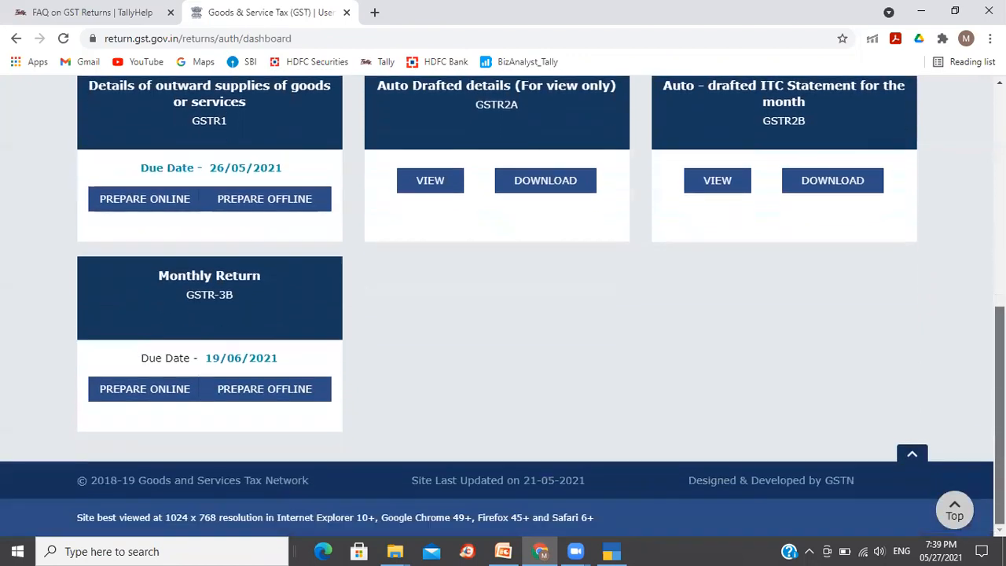
{"action": "scroll", "coordinate": [503, 306], "scroll_direction": "up", "scroll_amount": 3}
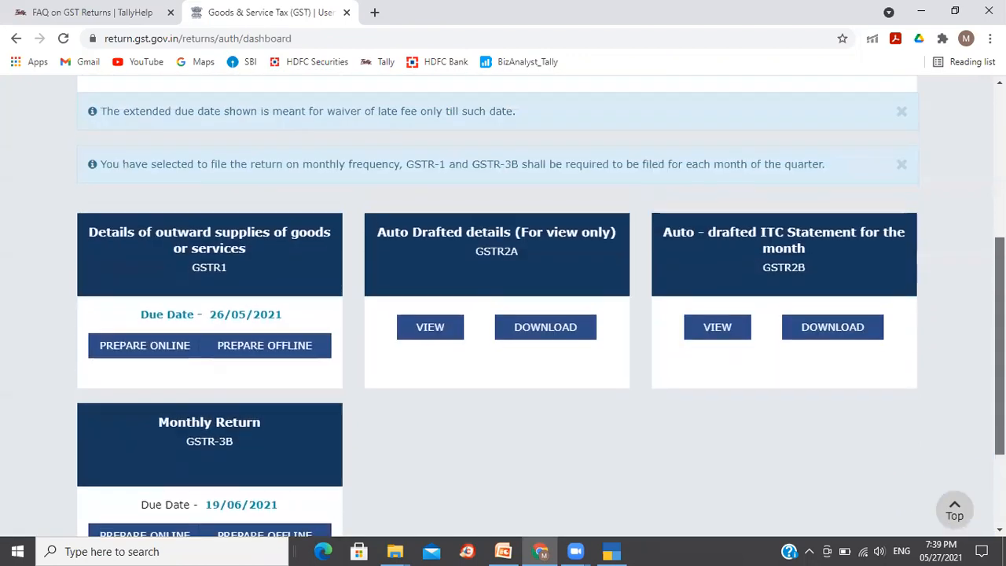
{"action": "scroll", "coordinate": [503, 306], "scroll_direction": "up", "scroll_amount": 1}
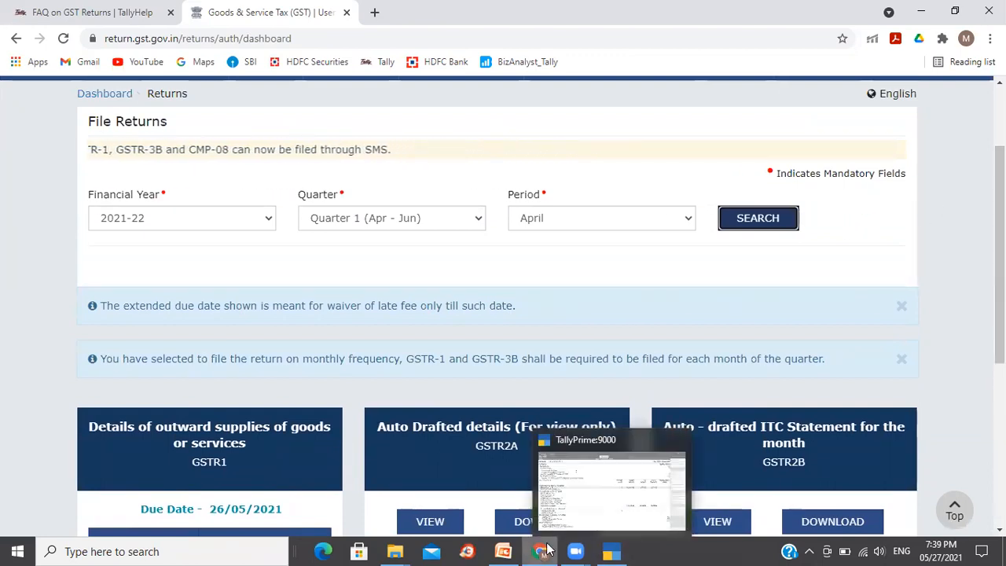
- Switch to the PowerPoint presentation and advance to the GST Payable Adjustments slide
{"action": "mouse_move", "coordinate": [612, 550]}
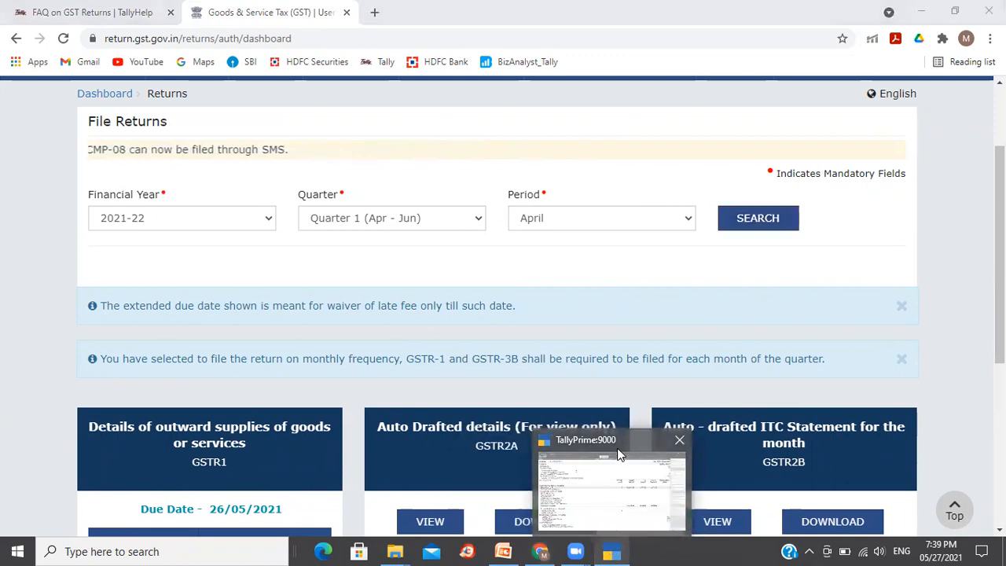
{"action": "left_click", "coordinate": [618, 458]}
{"action": "key", "text": "Escape"}
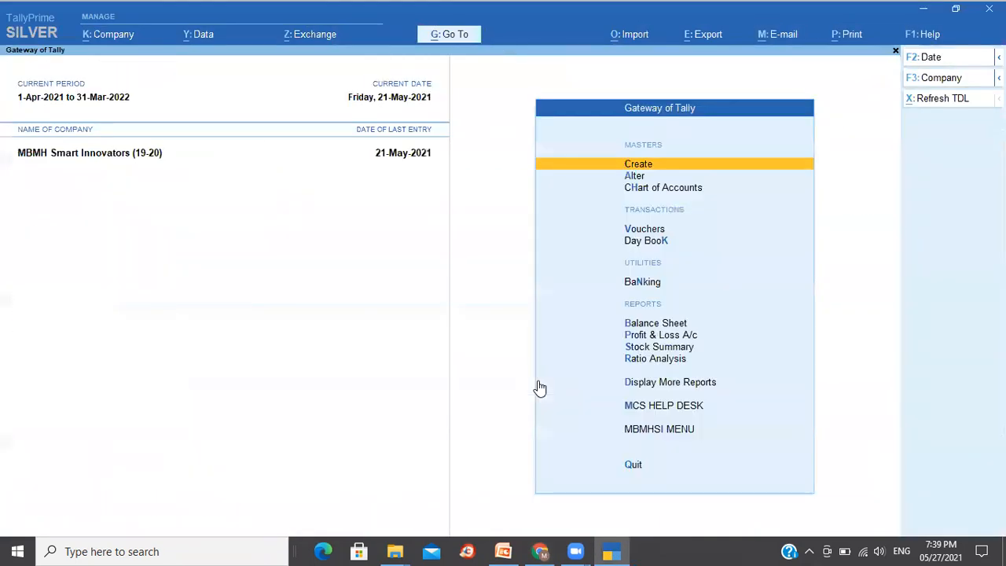
{"action": "left_click", "coordinate": [503, 551]}
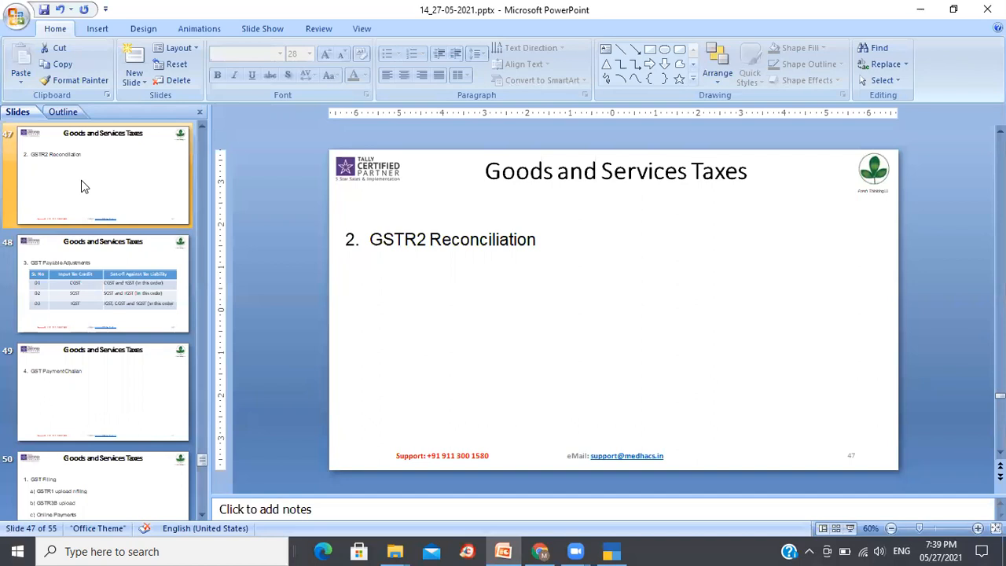
{"action": "key", "text": "Down"}
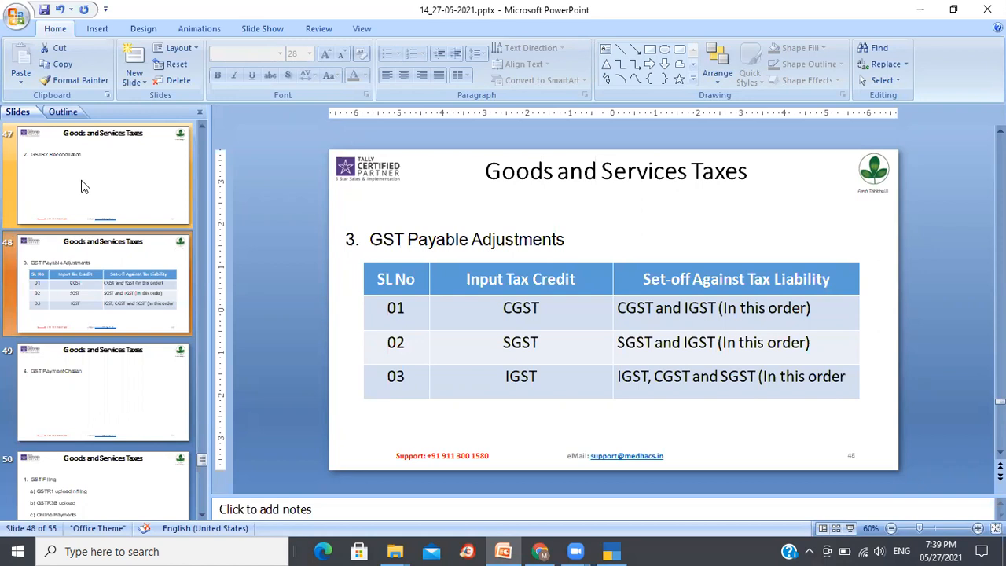
- Return to TallyPrime and open the Group Summary report from Account Books
{"action": "left_click", "coordinate": [612, 550]}
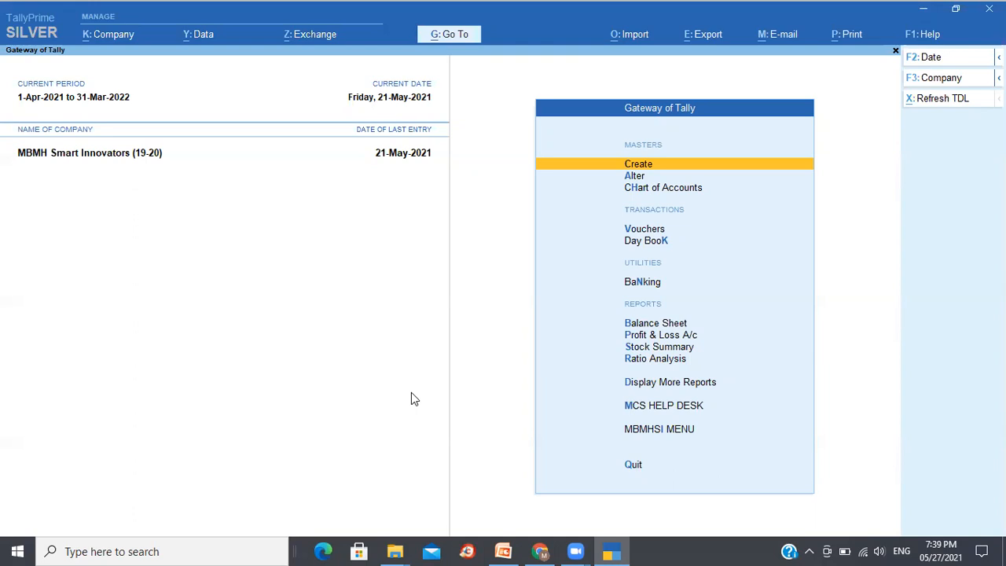
{"action": "key", "text": "d"}
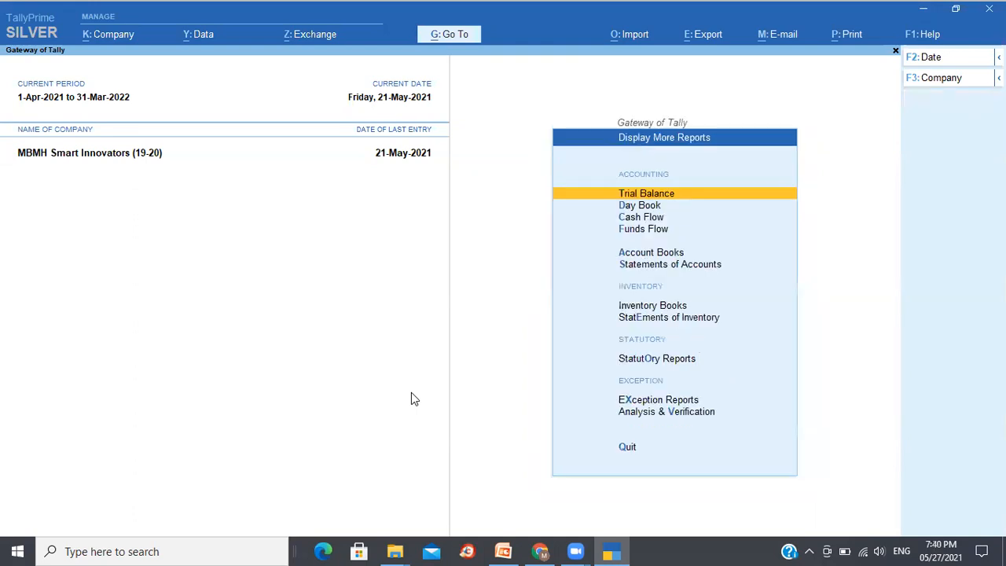
{"action": "key", "text": "a"}
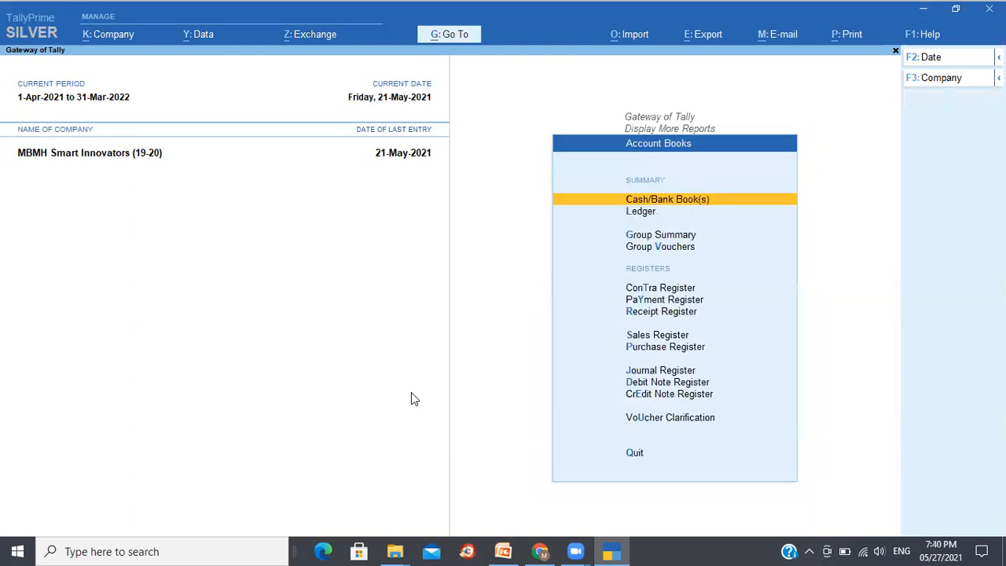
{"action": "key", "text": "Down"}
{"action": "key", "text": "Down"}
{"action": "key", "text": "Down"}
{"action": "key", "text": "Up"}
{"action": "key", "text": "Return"}
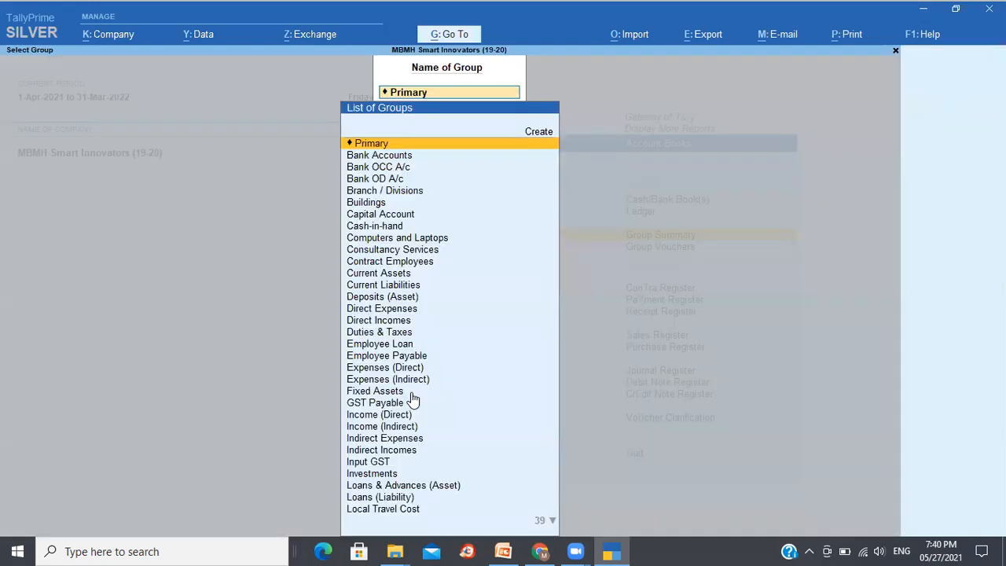
- Display the Group Summary for the Input GST group and select the Input IGST ledger
{"action": "type", "text": "Du"}
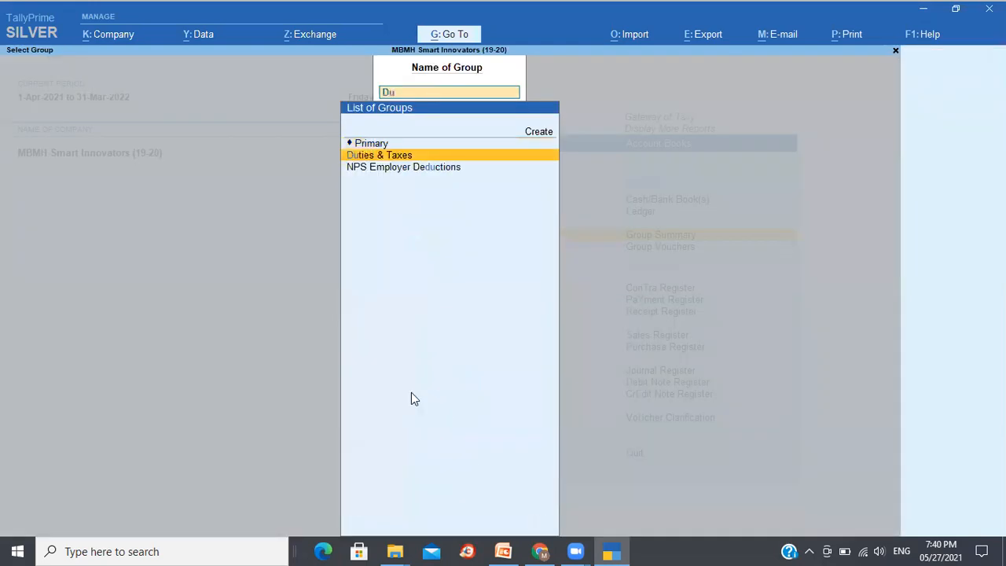
{"action": "key", "text": "BackSpace"}
{"action": "key", "text": "BackSpace"}
{"action": "type", "text": "Gst"}
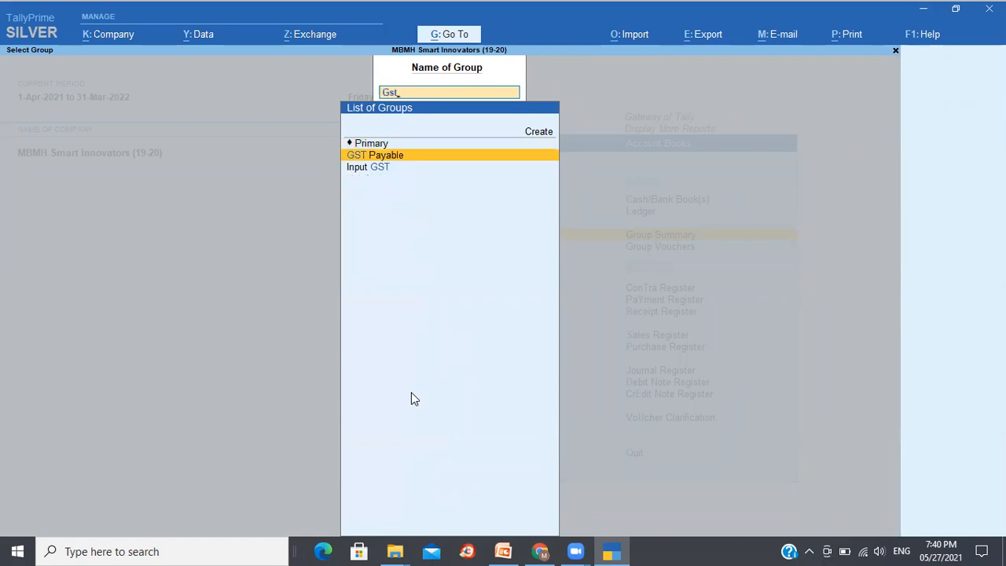
{"action": "key", "text": "Down"}
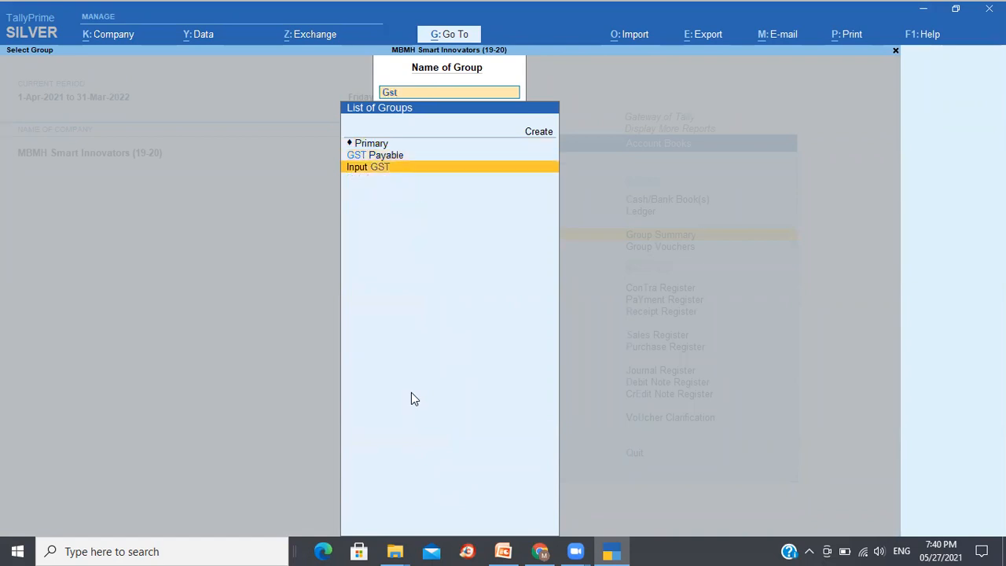
{"action": "key", "text": "Return"}
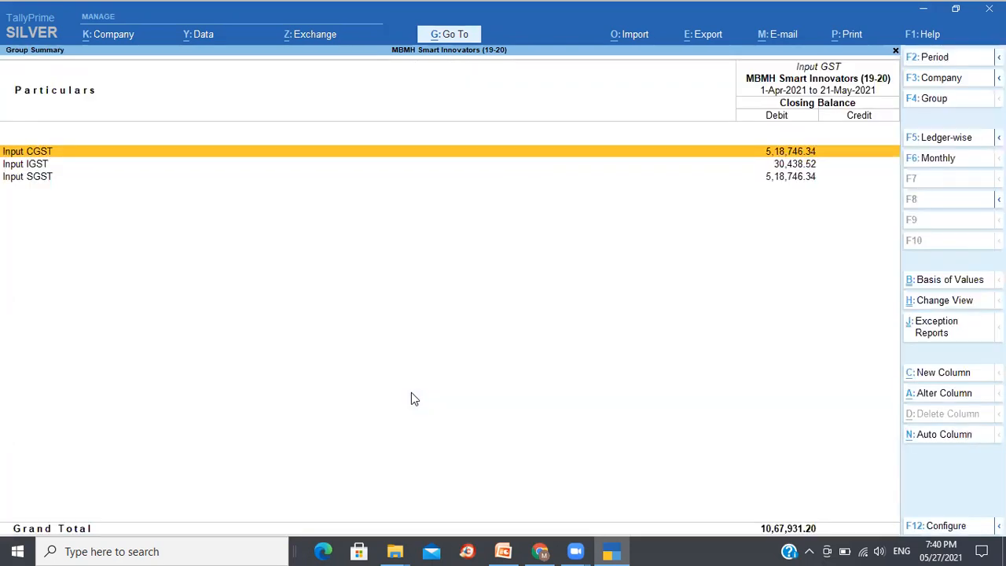
{"action": "key", "text": "Down"}
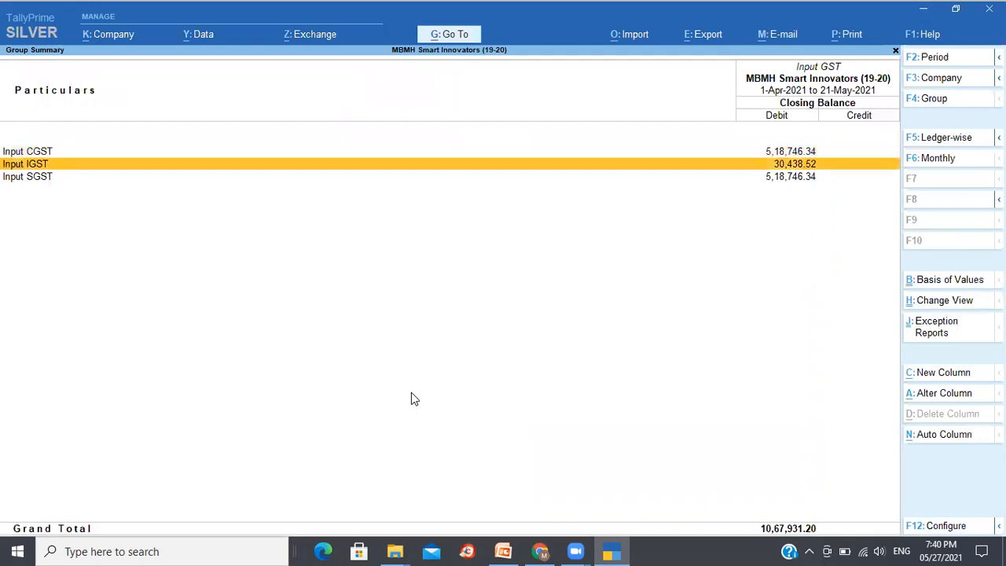
- Review the monthly summaries of the Input CGST, Input IGST and Input SGST ledgers
{"action": "key", "text": "Up"}
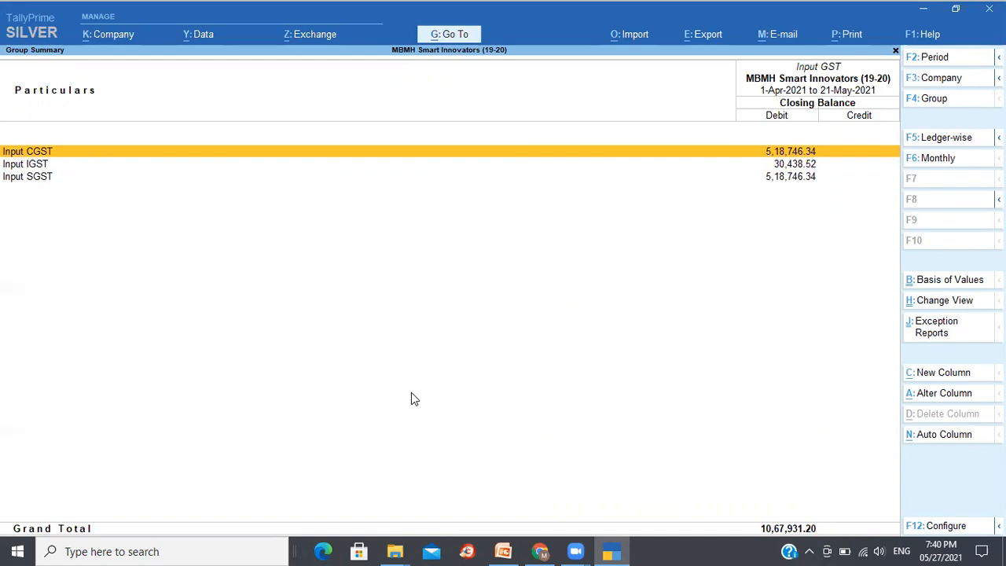
{"action": "key", "text": "Return"}
{"action": "key", "text": "Down"}
{"action": "key", "text": "Up"}
{"action": "key", "text": "Up"}
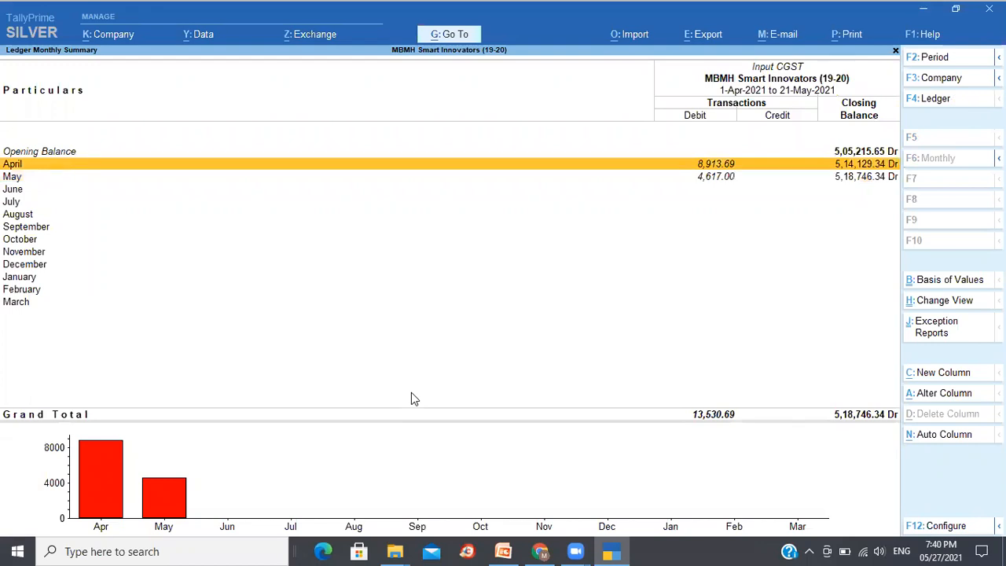
{"action": "key", "text": "Escape"}
{"action": "key", "text": "Down"}
{"action": "key", "text": "Return"}
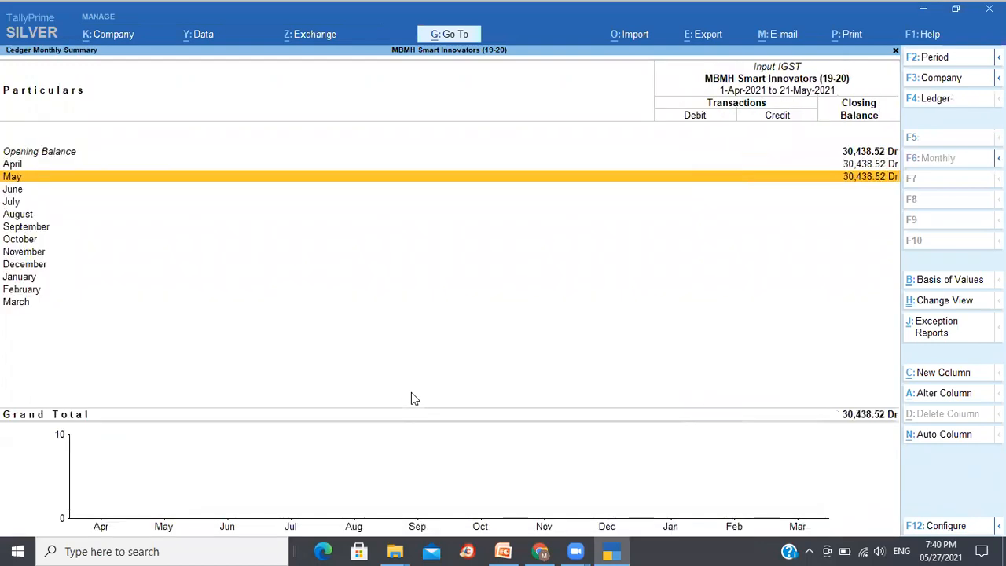
{"action": "key", "text": "Down"}
{"action": "key", "text": "Up"}
{"action": "key", "text": "Up"}
{"action": "key", "text": "Escape"}
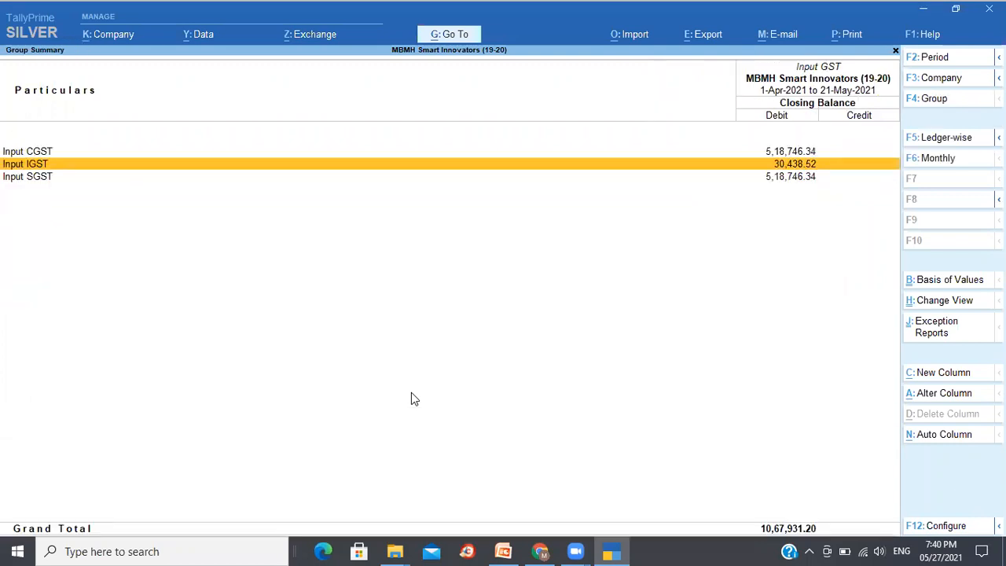
{"action": "key", "text": "Down"}
{"action": "key", "text": "Return"}
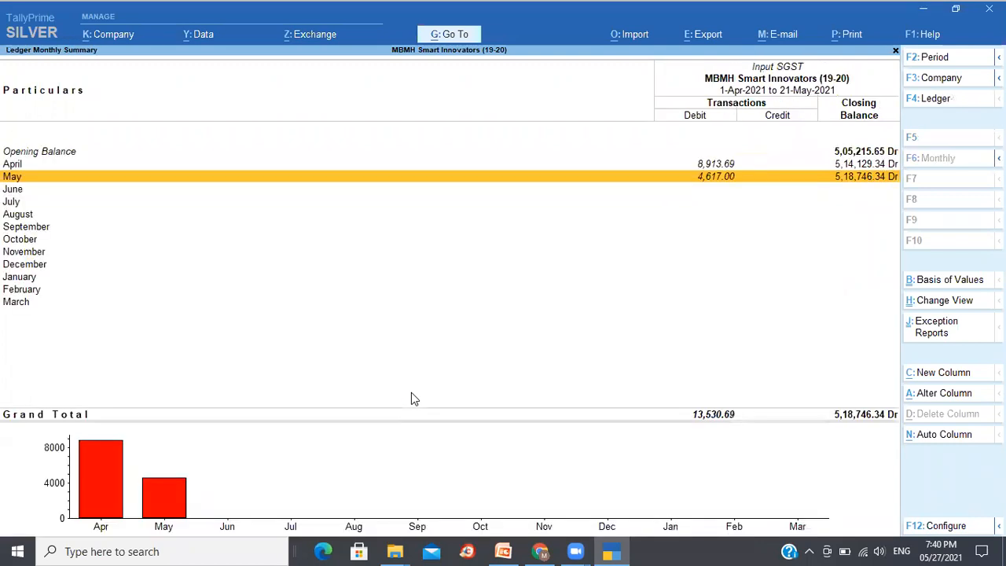
{"action": "key", "text": "Up"}
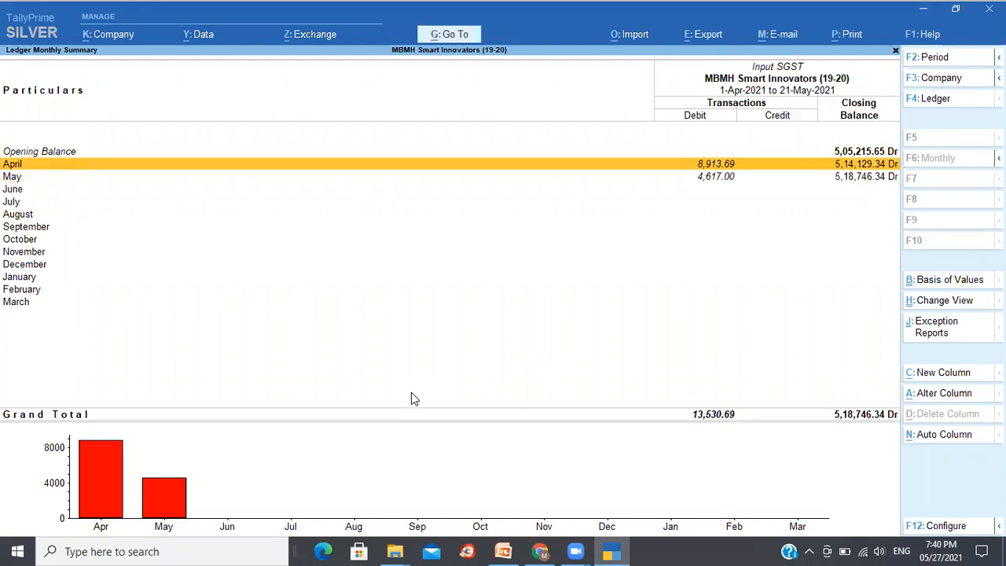
{"action": "key", "text": "Escape"}
{"action": "key", "text": "Escape"}
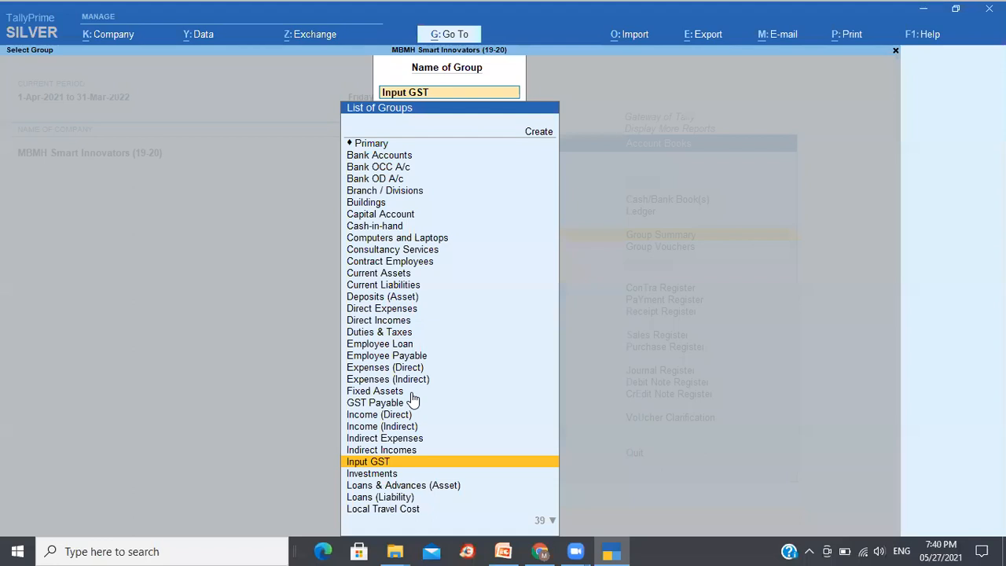
- Switch the Group Summary to the Duties & Taxes group
{"action": "key", "text": "BackSpace"}
{"action": "type", "text": "ou"}
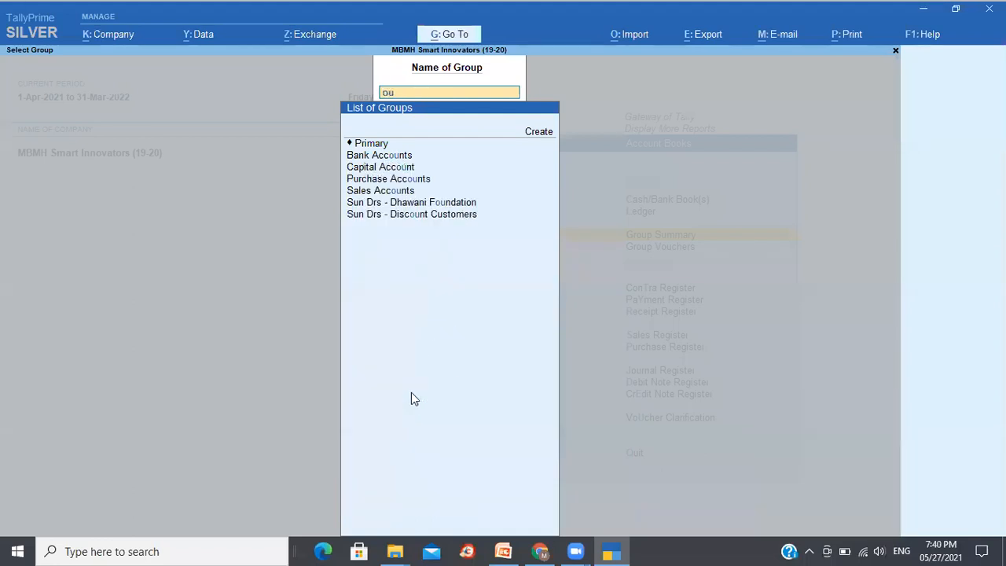
{"action": "key", "text": "BackSpace"}
{"action": "key", "text": "BackSpace"}
{"action": "type", "text": "du"}
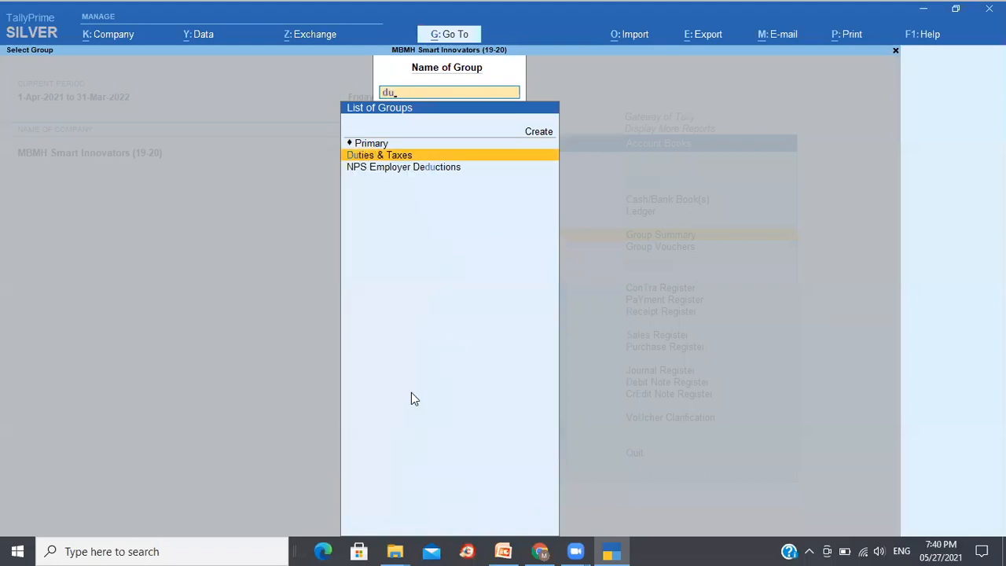
{"action": "key", "text": "Return"}
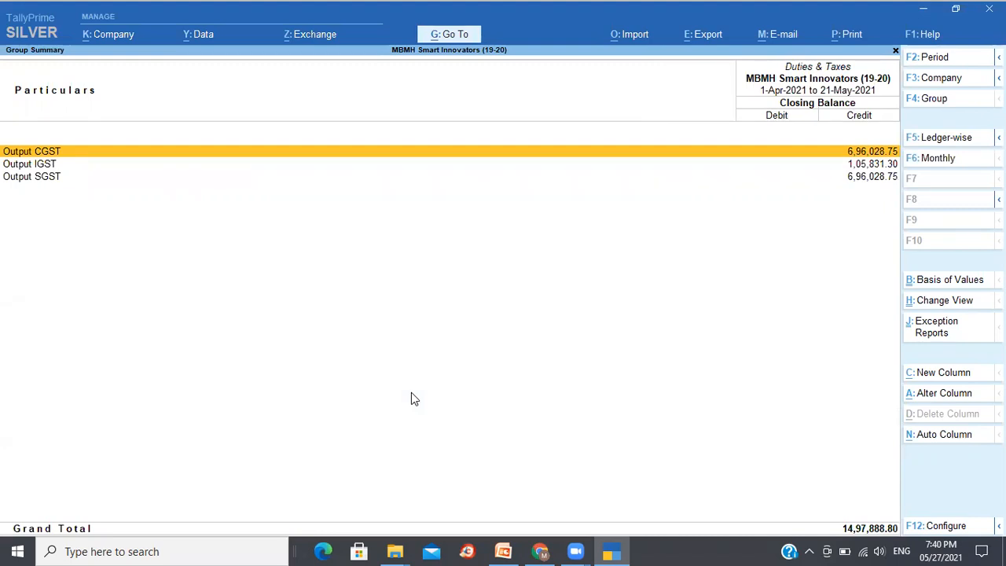
- Review the monthly summaries of the Output CGST, Output IGST and Output SGST ledgers
{"action": "key", "text": "Return"}
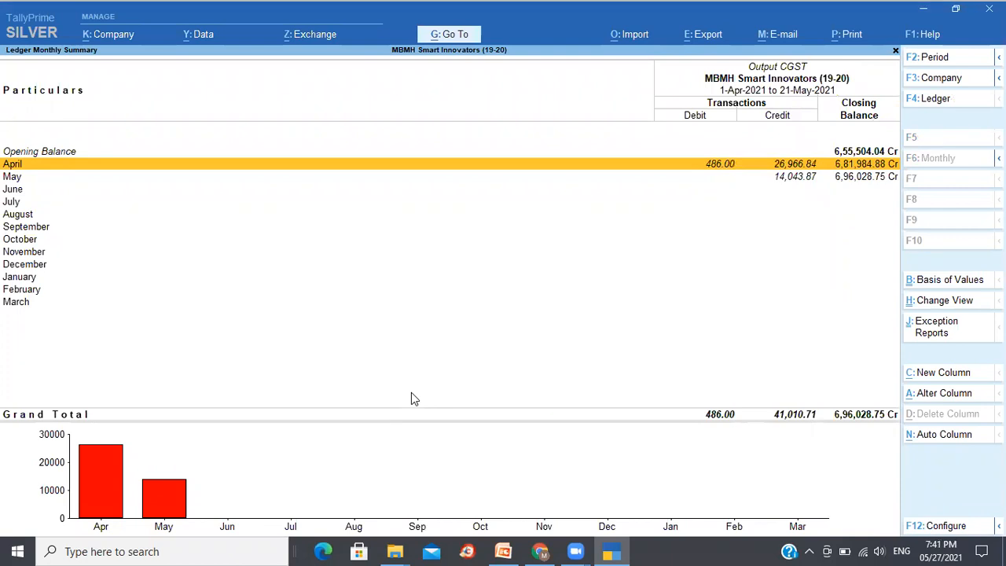
{"action": "key", "text": "Escape"}
{"action": "key", "text": "Down"}
{"action": "key", "text": "Return"}
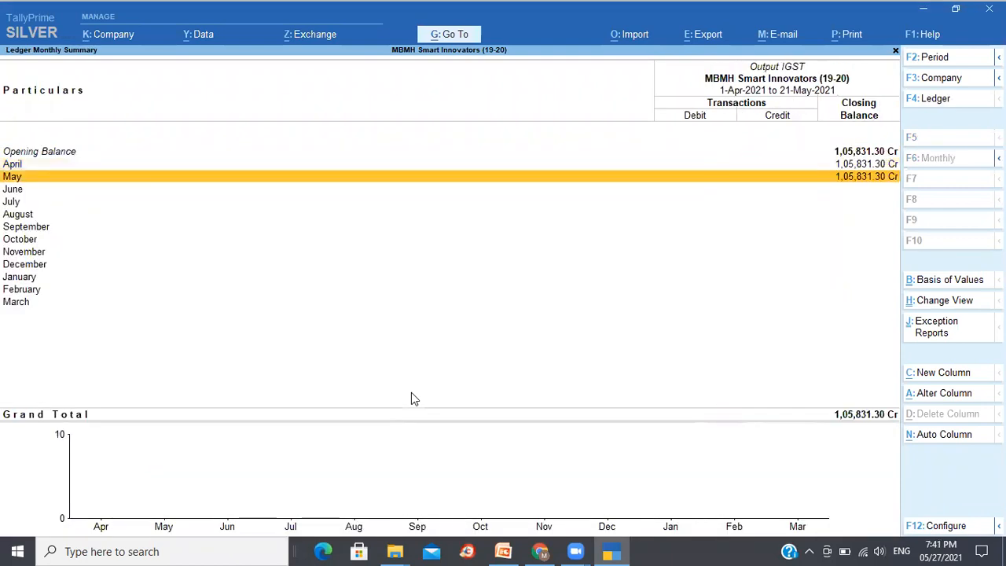
{"action": "key", "text": "Up"}
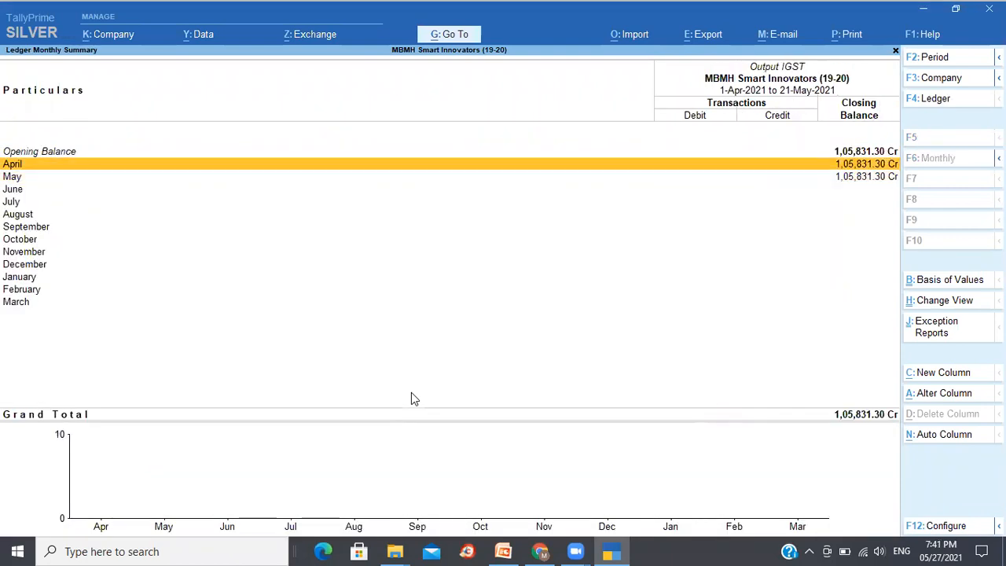
{"action": "key", "text": "Escape"}
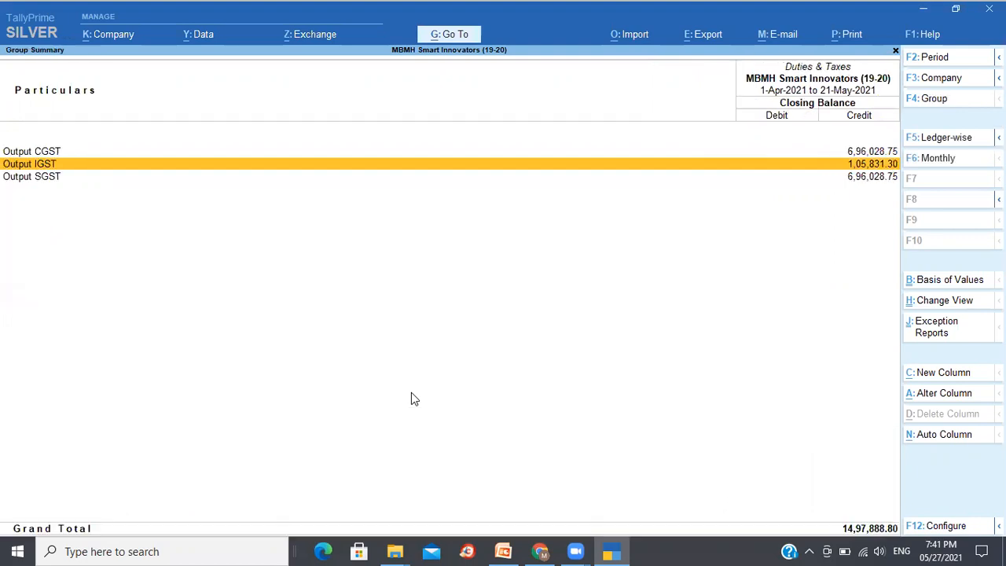
{"action": "key", "text": "Down"}
{"action": "key", "text": "Return"}
{"action": "key", "text": "Up"}
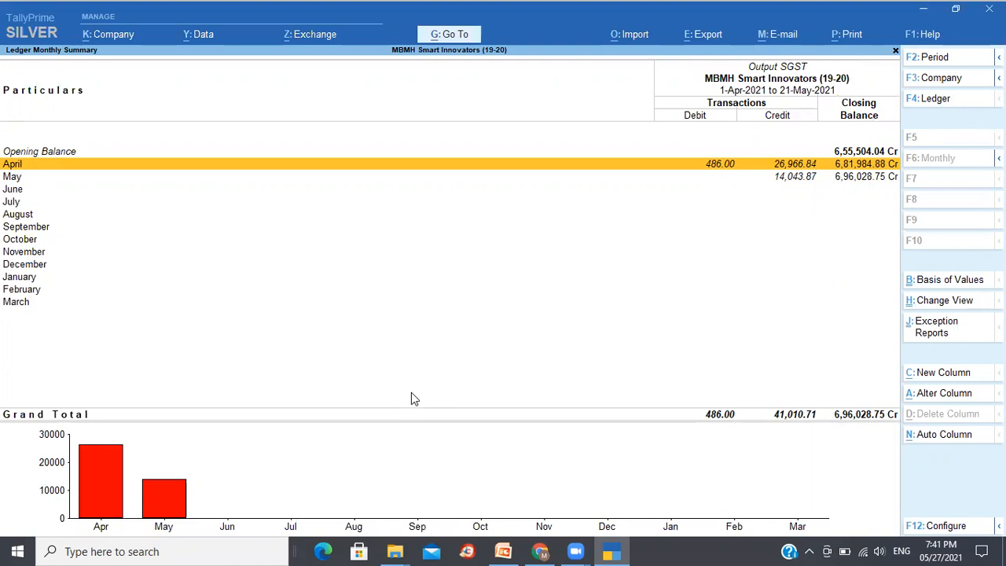
- Open the April Output SGST vouchers and the Tally (India) Private Limited purchase voucher among them
{"action": "key", "text": "Return"}
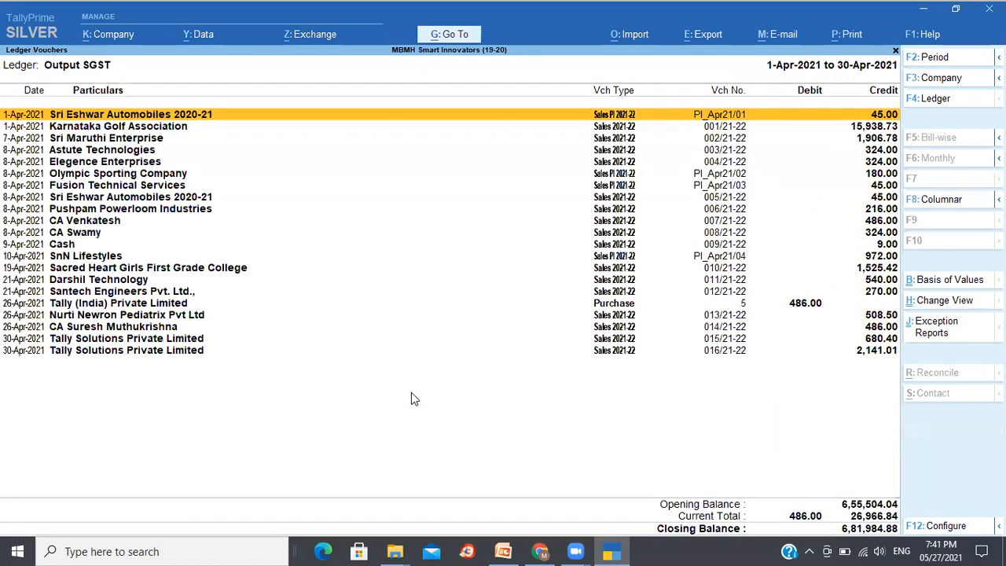
{"action": "key", "text": "Down"}
{"action": "key", "text": "Down"}
{"action": "key", "text": "Down"}
{"action": "key", "text": "Down"}
{"action": "key", "text": "Down"}
{"action": "key", "text": "Down"}
{"action": "key", "text": "Down"}
{"action": "key", "text": "Down"}
{"action": "key", "text": "Down"}
{"action": "key", "text": "Down"}
{"action": "key", "text": "Down"}
{"action": "key", "text": "Down"}
{"action": "key", "text": "Down"}
{"action": "key", "text": "Down"}
{"action": "key", "text": "Down"}
{"action": "key", "text": "Down"}
{"action": "key", "text": "Down"}
{"action": "key", "text": "Down"}
{"action": "key", "text": "Down"}
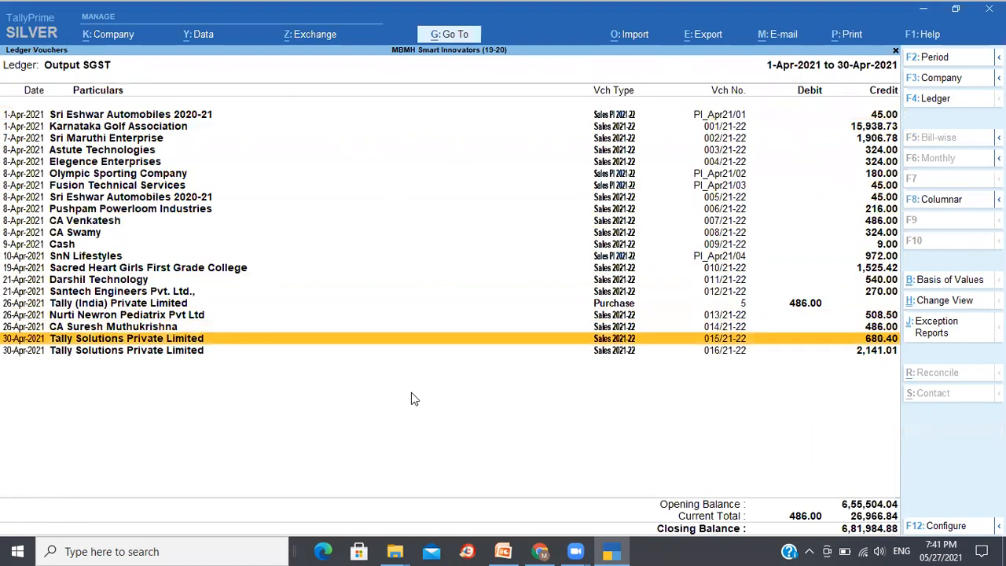
{"action": "key", "text": "Up"}
{"action": "key", "text": "Up"}
{"action": "key", "text": "Up"}
{"action": "key", "text": "Up"}
{"action": "key", "text": "Up"}
{"action": "key", "text": "Up"}
{"action": "key", "text": "Up"}
{"action": "key", "text": "Up"}
{"action": "key", "text": "Up"}
{"action": "key", "text": "Up"}
{"action": "key", "text": "Up"}
{"action": "key", "text": "Up"}
{"action": "key", "text": "Up"}
{"action": "key", "text": "Up"}
{"action": "key", "text": "Up"}
{"action": "key", "text": "Up"}
{"action": "key", "text": "Up"}
{"action": "key", "text": "Up"}
{"action": "key", "text": "Up"}
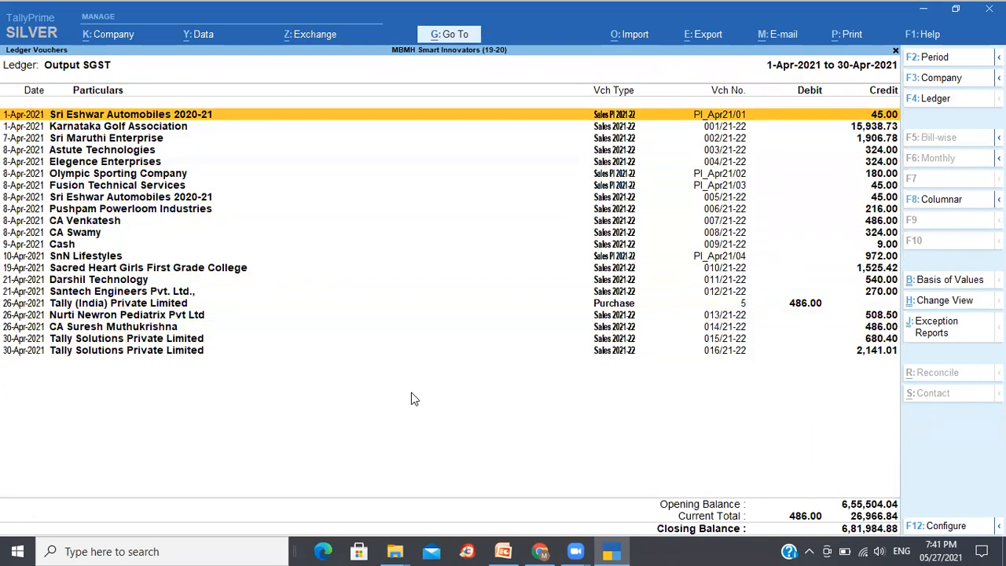
{"action": "key", "text": "Down"}
{"action": "key", "text": "Down"}
{"action": "key", "text": "Down"}
{"action": "key", "text": "Down"}
{"action": "key", "text": "Down"}
{"action": "key", "text": "Down"}
{"action": "key", "text": "Down"}
{"action": "key", "text": "Down"}
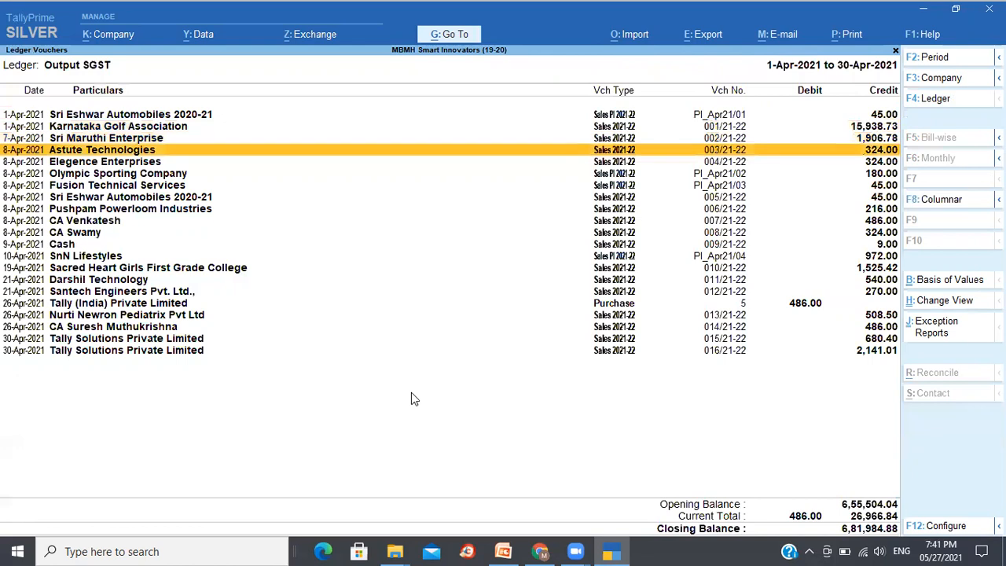
{"action": "key", "text": "Down"}
{"action": "key", "text": "Down"}
{"action": "key", "text": "Down"}
{"action": "key", "text": "Down"}
{"action": "key", "text": "Down"}
{"action": "key", "text": "Down"}
{"action": "key", "text": "Down"}
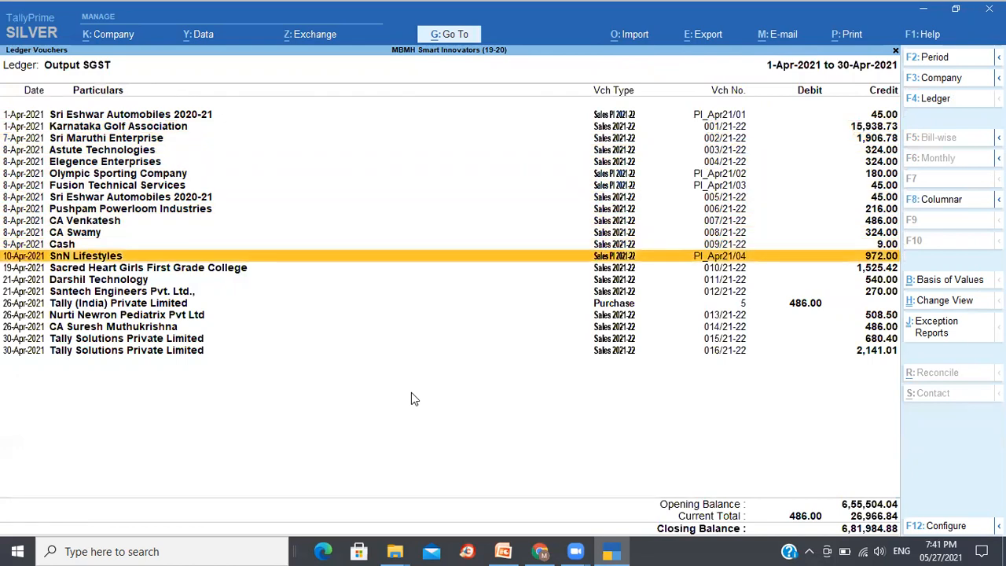
{"action": "key", "text": "Down"}
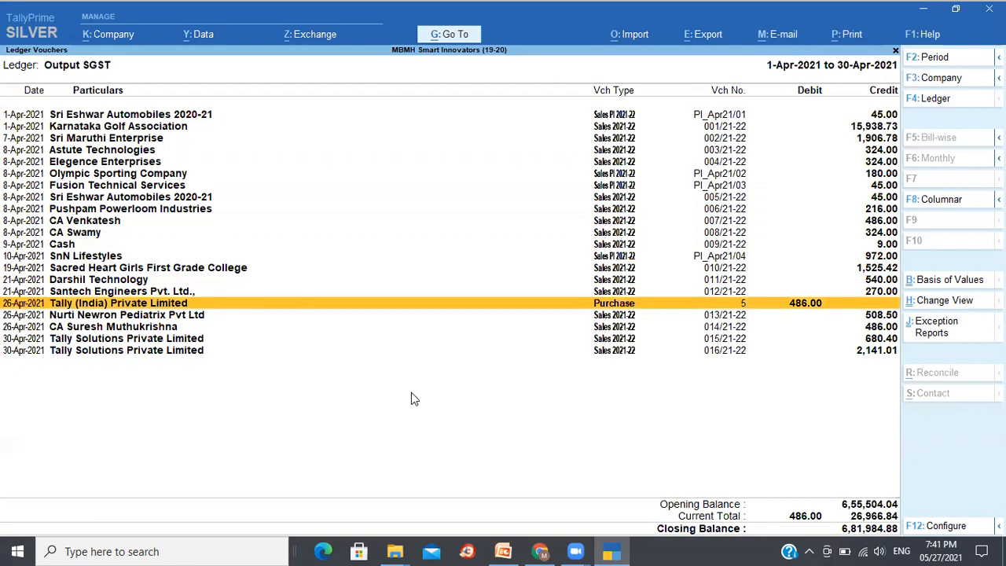
{"action": "key", "text": "Return"}
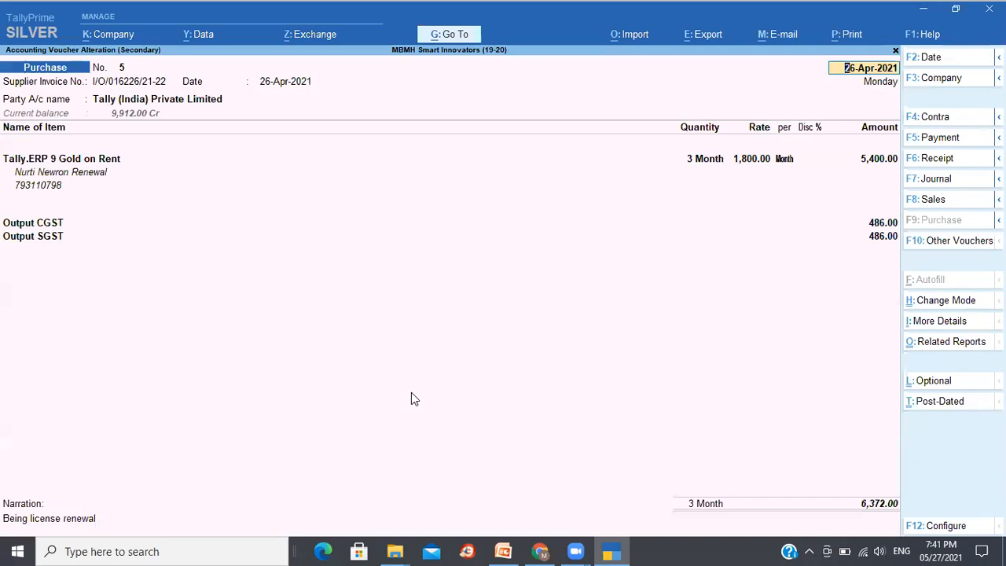
- Replace the Output CGST and Output SGST ledgers in the purchase voucher with Input CGST and Input SGST, and save it
{"action": "left_click", "coordinate": [38, 225]}
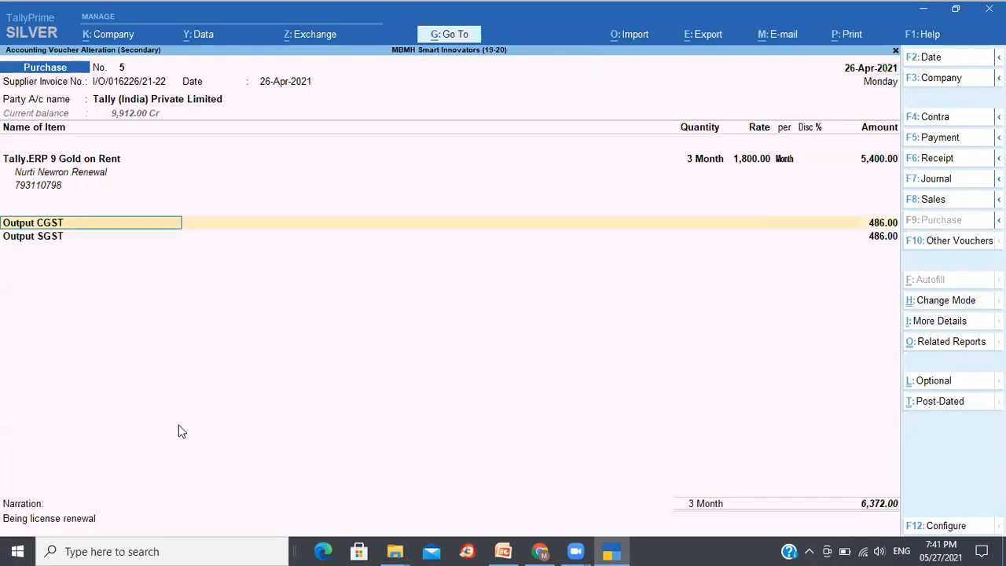
{"action": "type", "text": "In"}
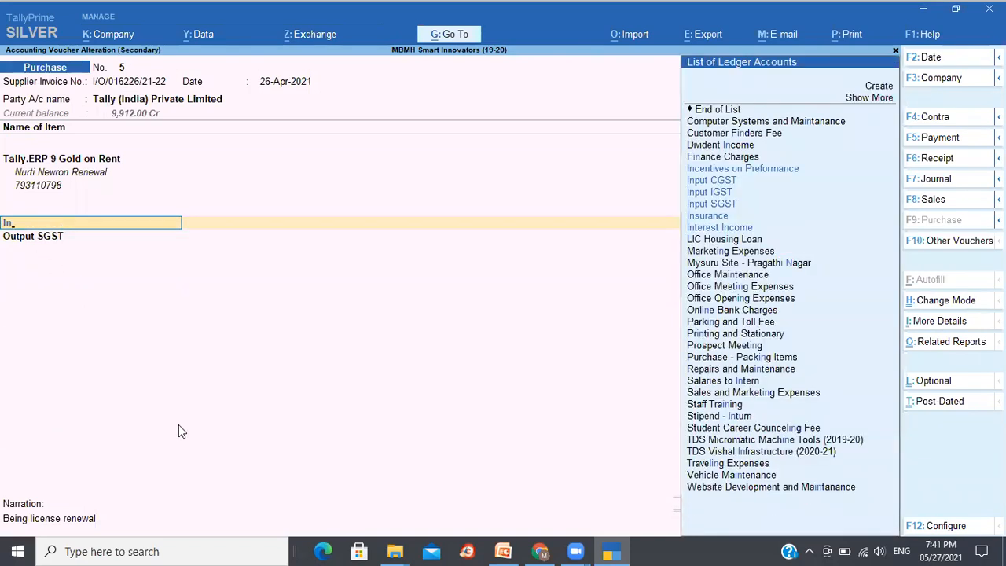
{"action": "key", "text": "Return"}
{"action": "key", "text": "Return"}
{"action": "key", "text": "Return"}
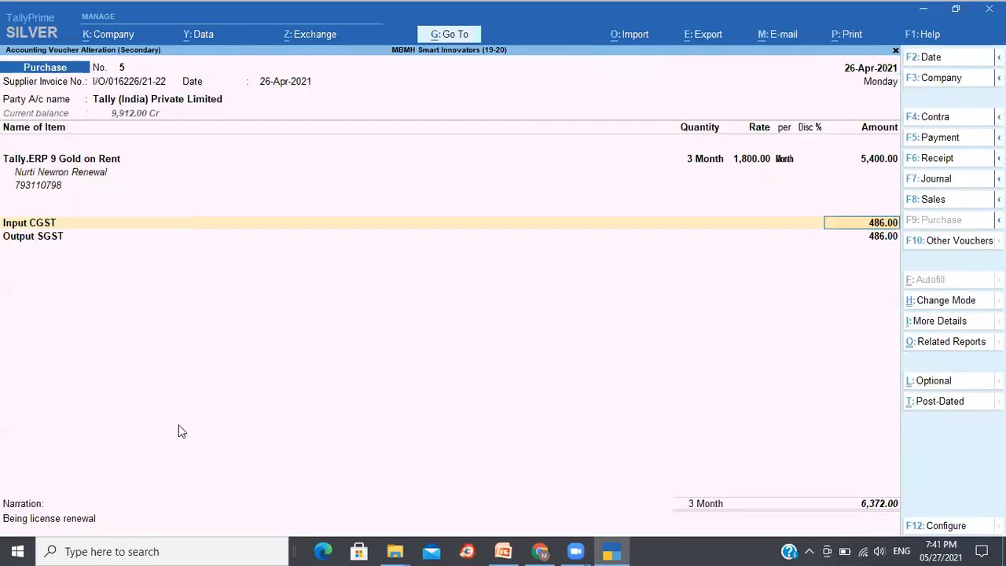
{"action": "type", "text": "In"}
{"action": "key", "text": "Down"}
{"action": "key", "text": "Down"}
{"action": "key", "text": "Return"}
{"action": "key", "text": "Return"}
{"action": "key", "text": "Return"}
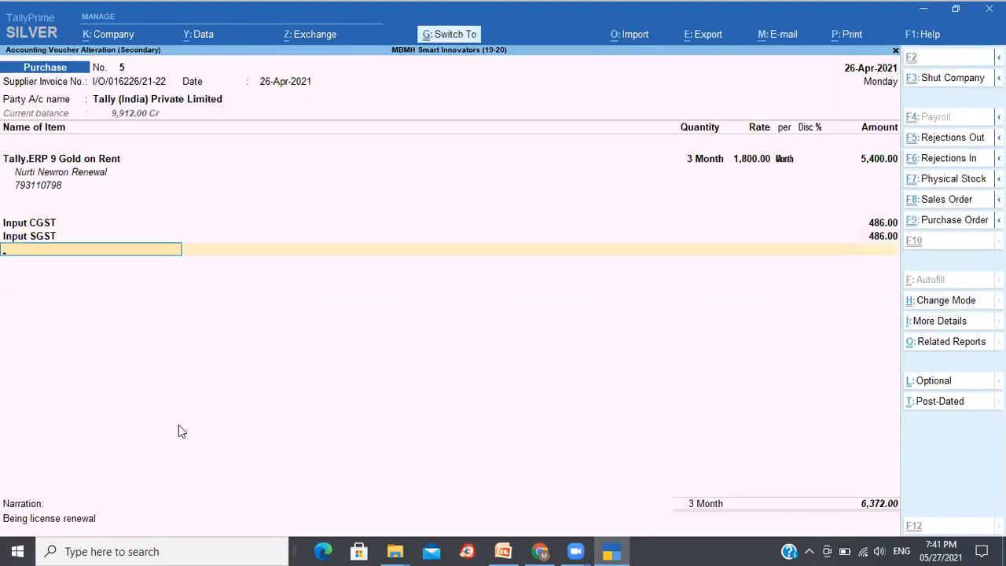
{"action": "key", "text": "ctrl+a"}
- Close the reports back to the Gateway of Tally and bring up the window switcher
{"action": "key", "text": "Down"}
{"action": "key", "text": "Up"}
{"action": "key", "text": "Up"}
{"action": "key", "text": "Up"}
{"action": "key", "text": "Up"}
{"action": "key", "text": "Up"}
{"action": "key", "text": "Up"}
{"action": "key", "text": "Up"}
{"action": "key", "text": "Up"}
{"action": "key", "text": "Up"}
{"action": "key", "text": "Up"}
{"action": "key", "text": "Up"}
{"action": "key", "text": "Up"}
{"action": "key", "text": "Up"}
{"action": "key", "text": "Up"}
{"action": "key", "text": "Up"}
{"action": "key", "text": "Up"}
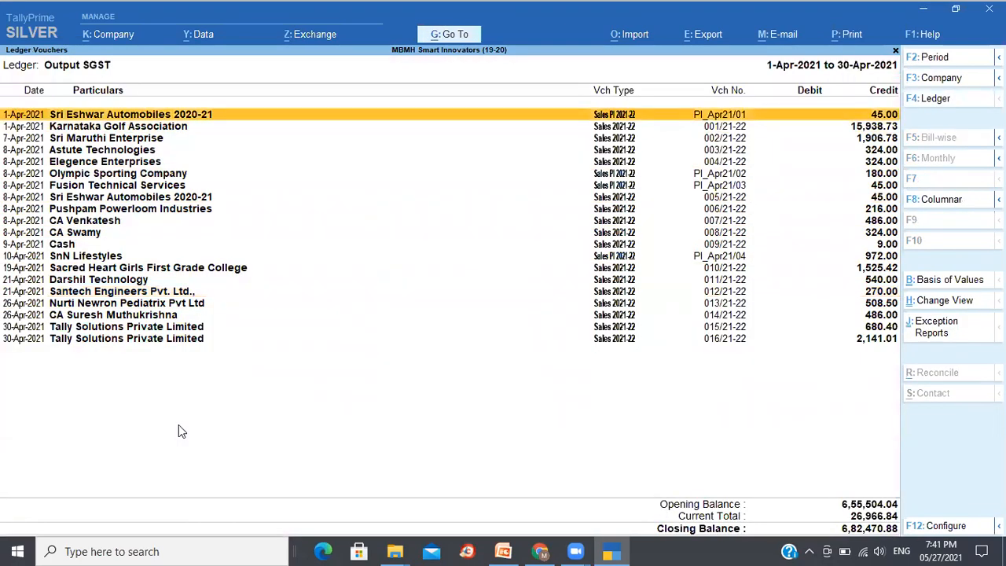
{"action": "key", "text": "Escape"}
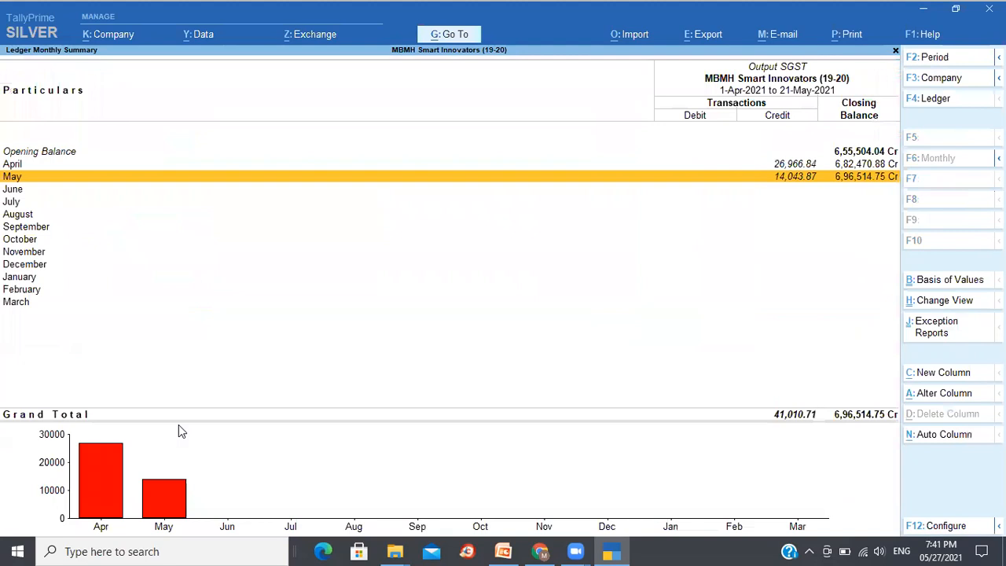
{"action": "key", "text": "Escape"}
{"action": "key", "text": "Escape"}
{"action": "key", "text": "Escape"}
{"action": "key", "text": "Escape"}
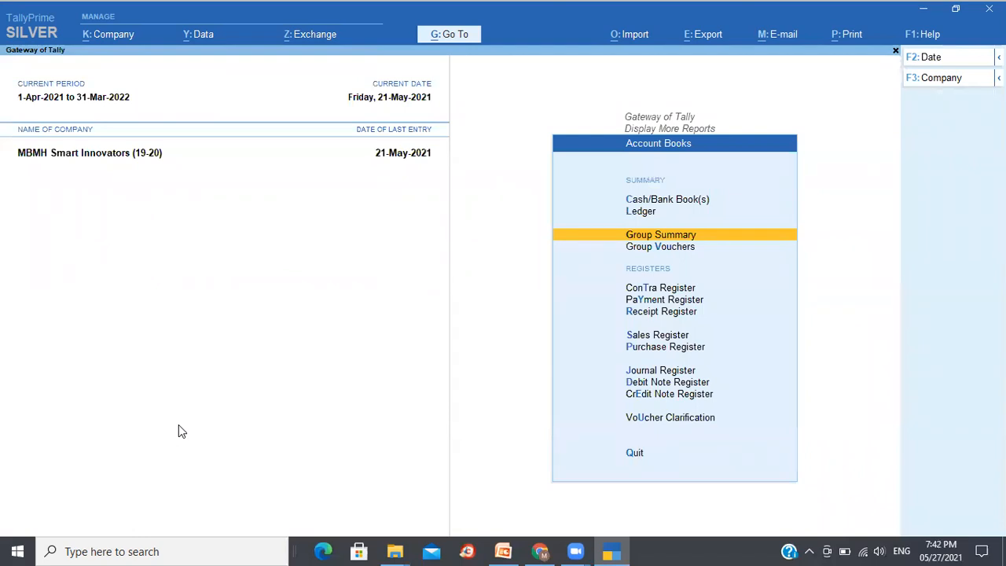
{"action": "key", "text": "Escape"}
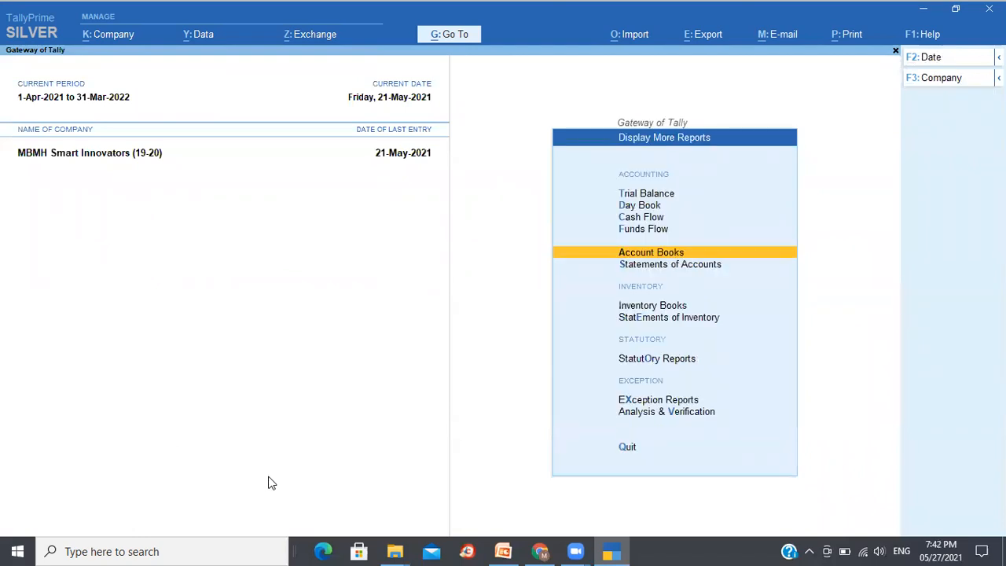
{"action": "key", "text": "alt+Tab"}
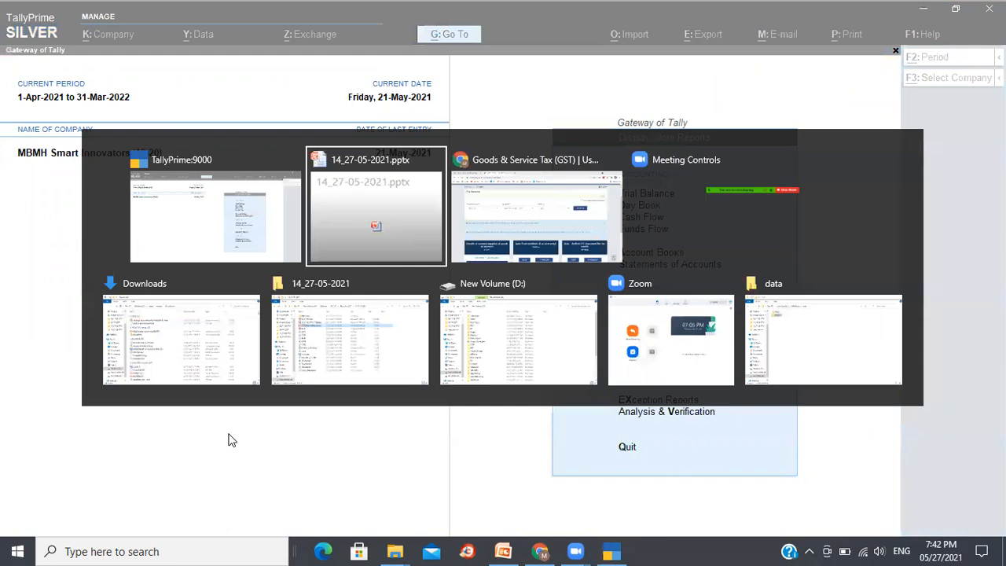
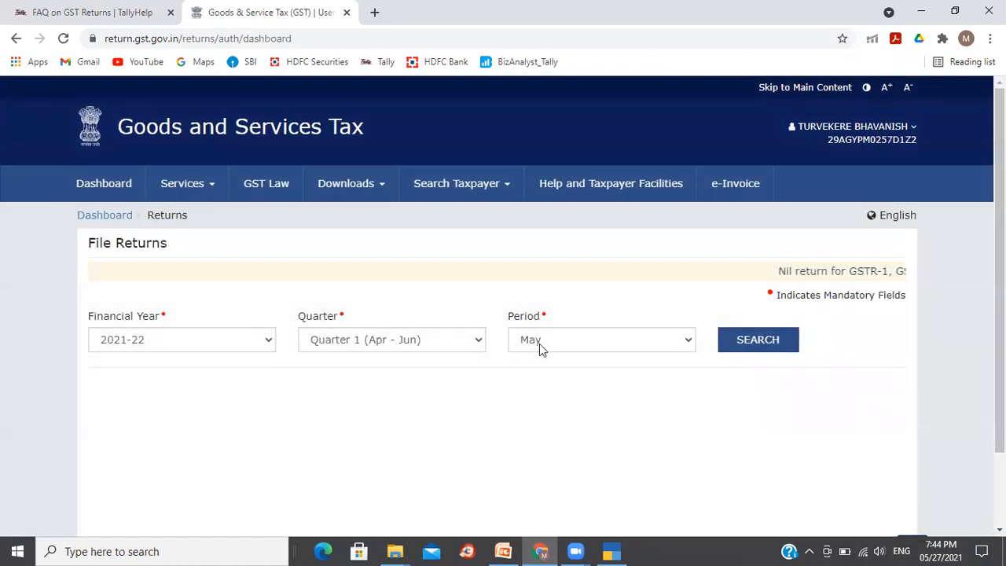
- Search the GST portal returns for April in 2021-22 and open the GSTR-2A download option
{"action": "left_click", "coordinate": [539, 342]}
{"action": "left_click", "coordinate": [532, 360]}
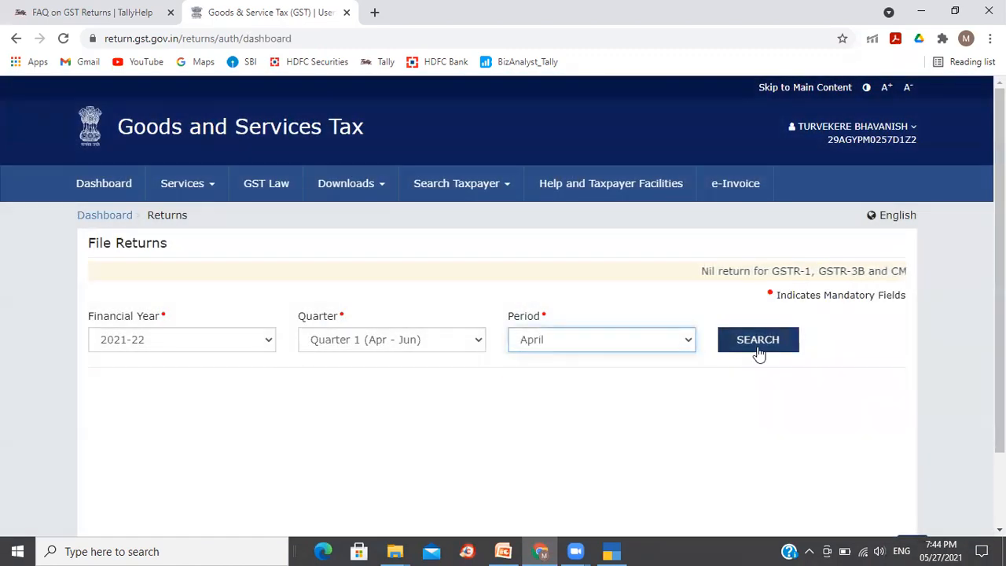
{"action": "left_click", "coordinate": [756, 349]}
{"action": "scroll", "coordinate": [416, 432], "scroll_direction": "down", "scroll_amount": 4}
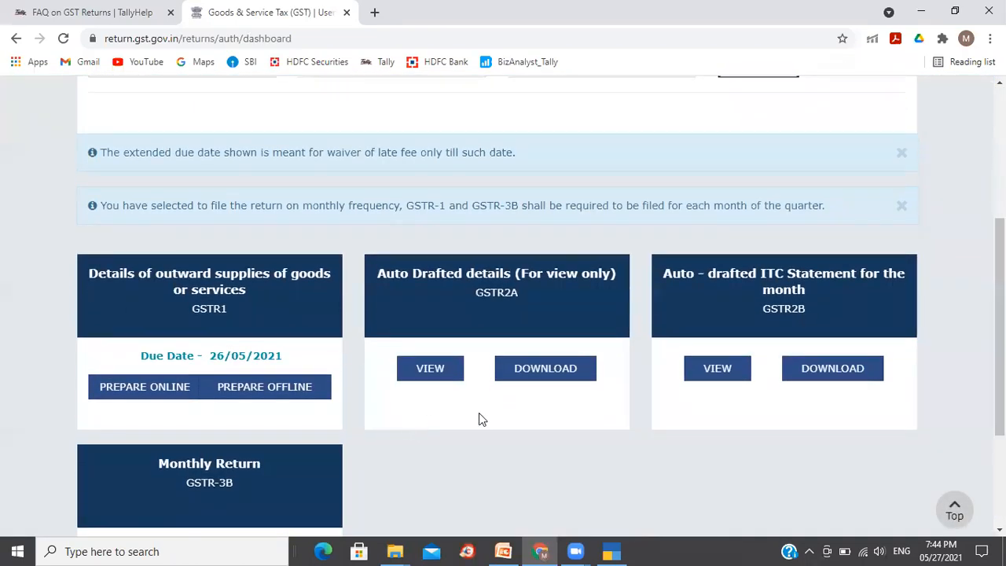
{"action": "left_click", "coordinate": [538, 376]}
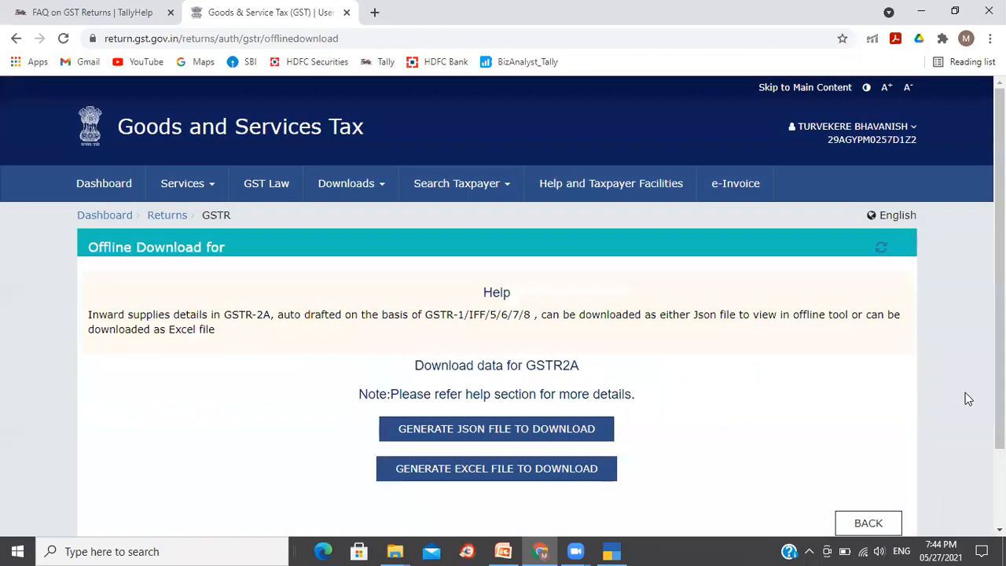
- Generate the GSTR-2A JSON file and download it
{"action": "scroll", "coordinate": [998, 393], "scroll_direction": "down", "scroll_amount": 2}
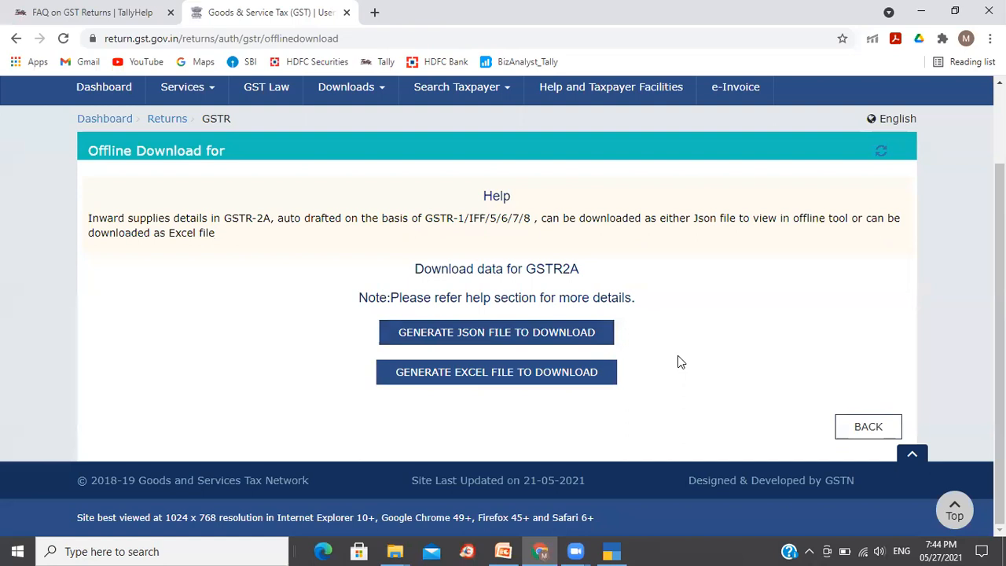
{"action": "left_click", "coordinate": [514, 340]}
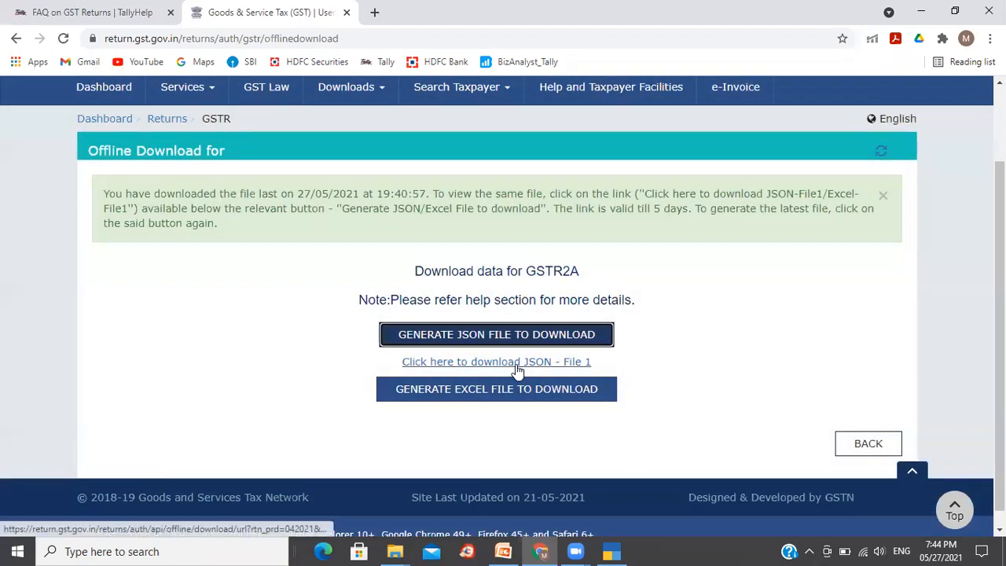
{"action": "left_click", "coordinate": [490, 362]}
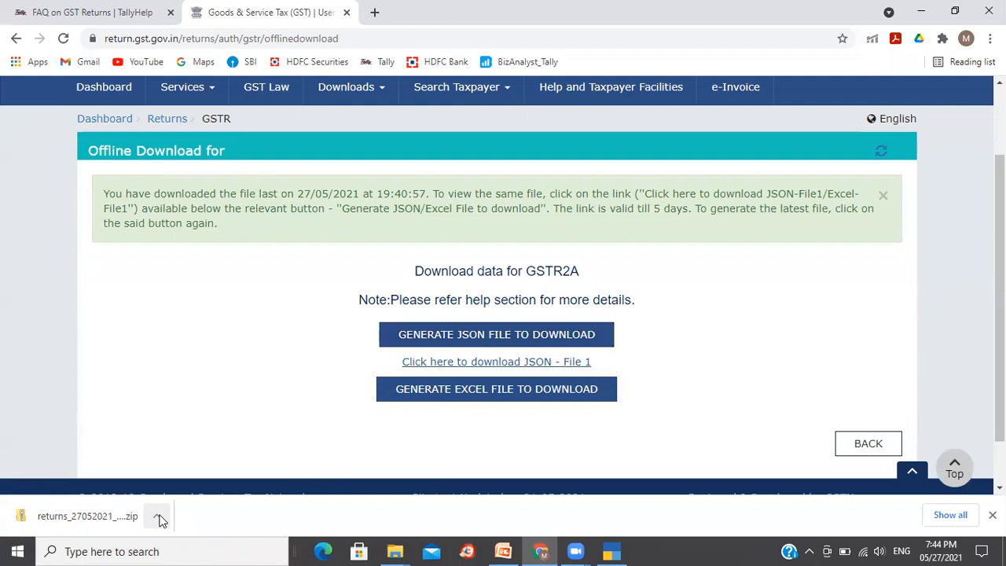
- Open the downloaded returns zip file in its folder and extract it to the default destination
{"action": "left_click", "coordinate": [160, 520]}
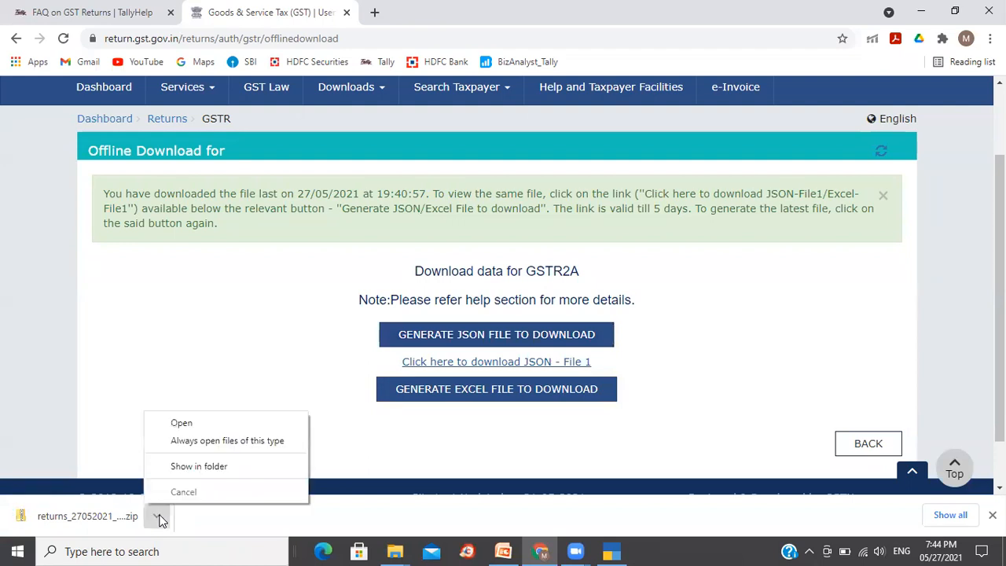
{"action": "left_click", "coordinate": [211, 465]}
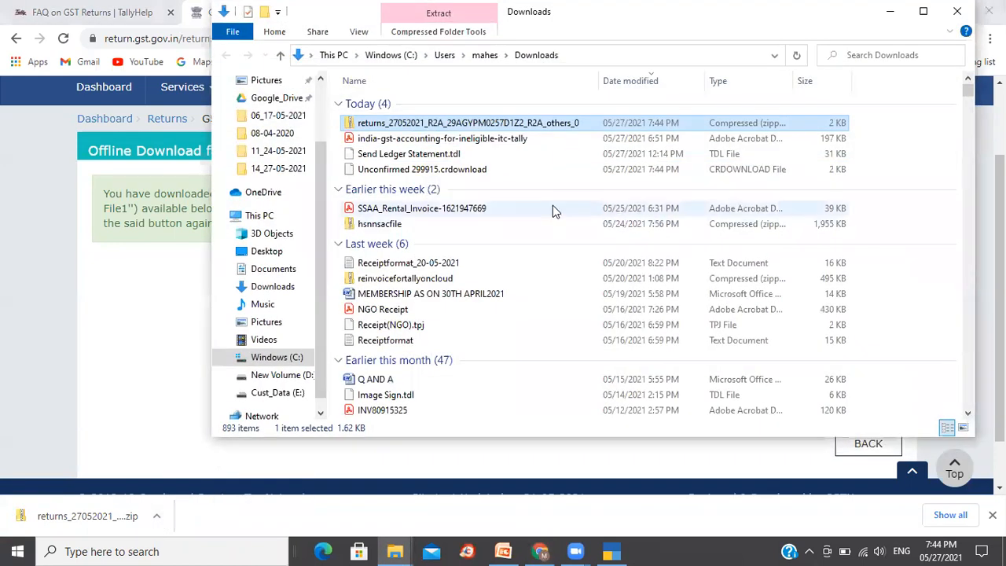
{"action": "right_click", "coordinate": [492, 126]}
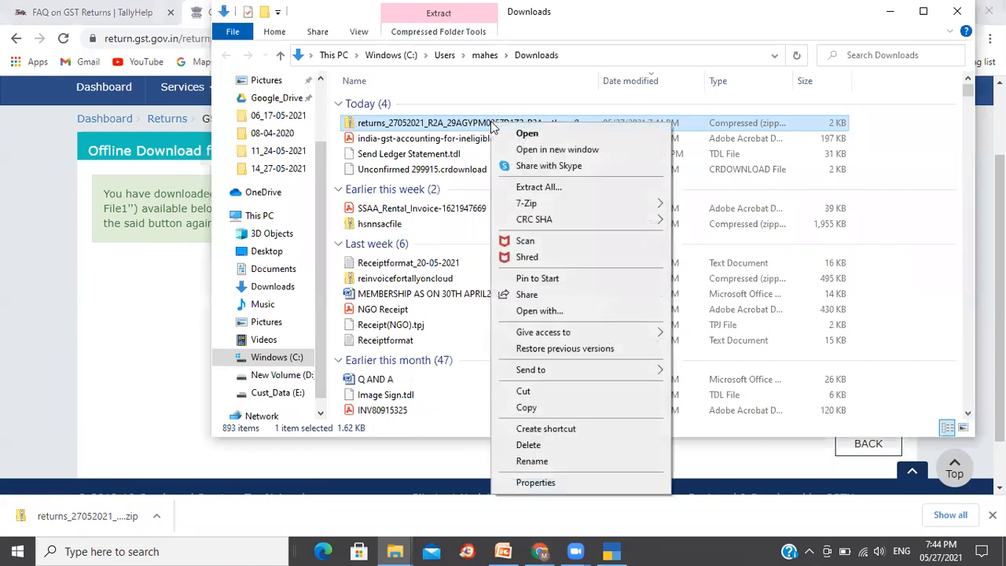
{"action": "left_click", "coordinate": [547, 187]}
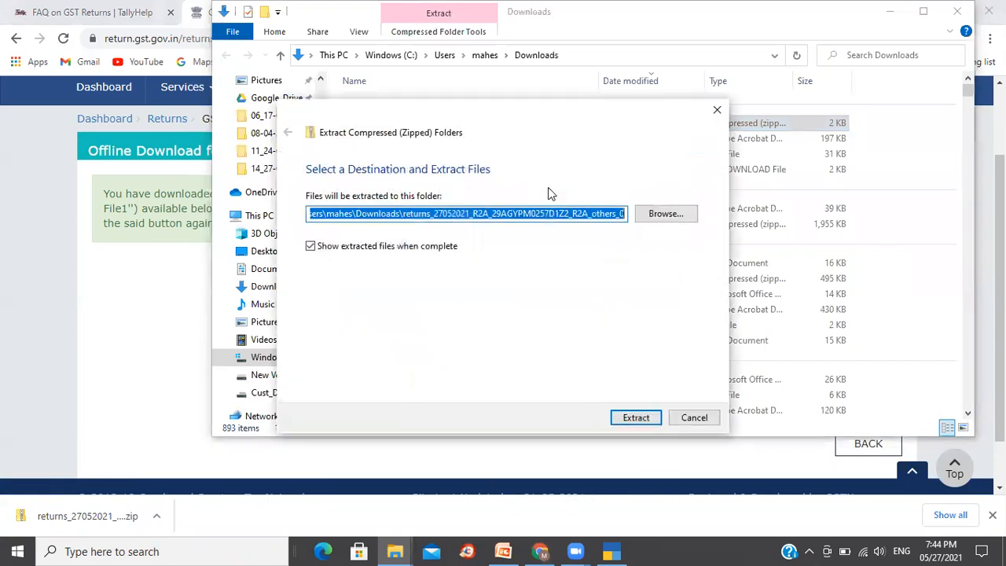
{"action": "left_click", "coordinate": [637, 417]}
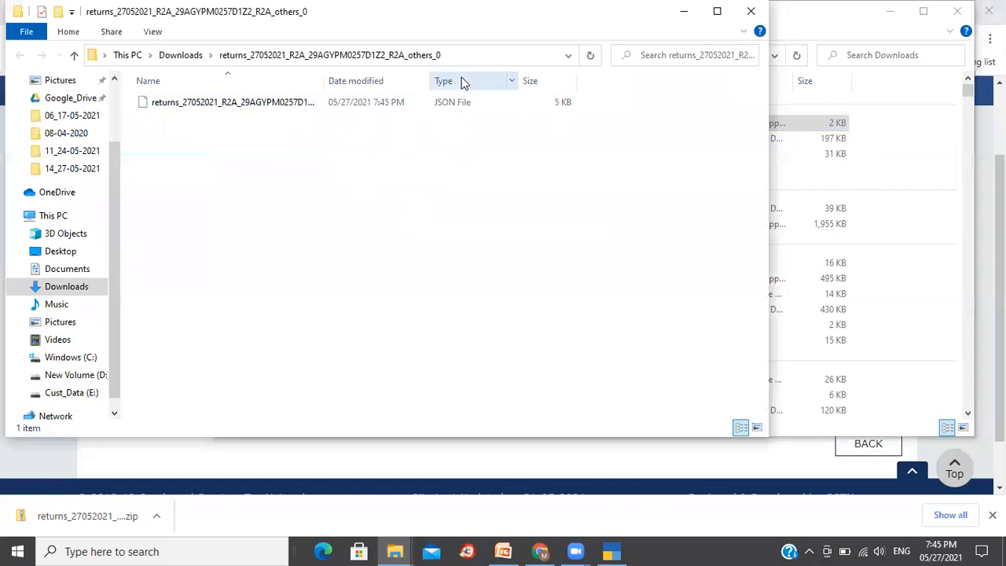
- Switch to TallyPrime and open the GSTR-2 report through Go To
{"action": "left_click", "coordinate": [477, 58]}
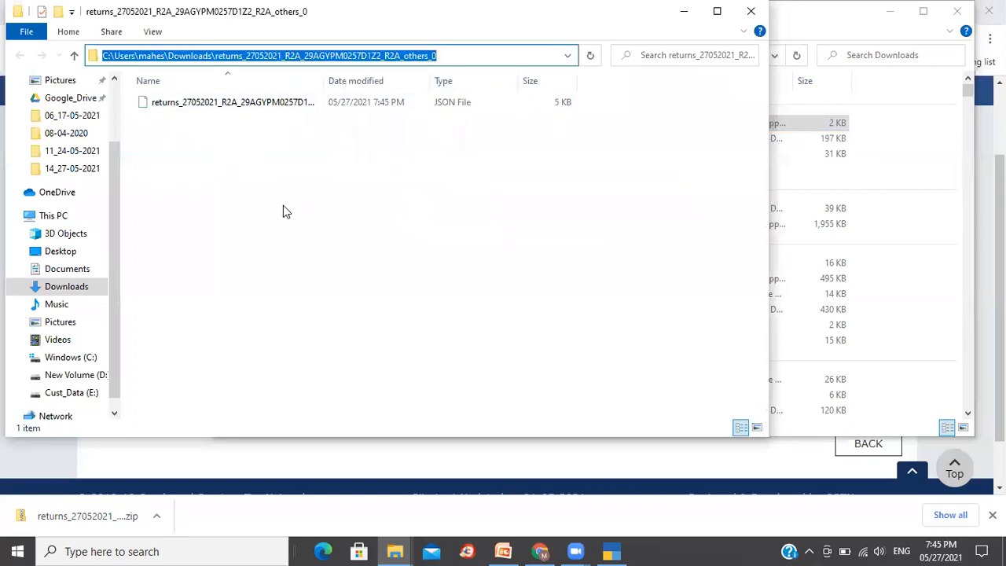
{"action": "left_click", "coordinate": [612, 551]}
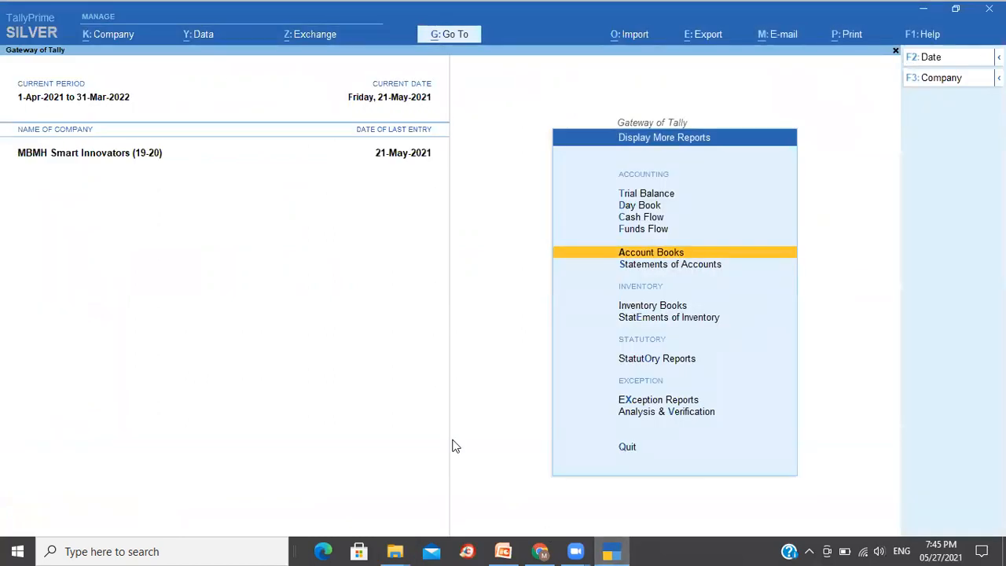
{"action": "left_click", "coordinate": [458, 36]}
{"action": "type", "text": "Gstr"}
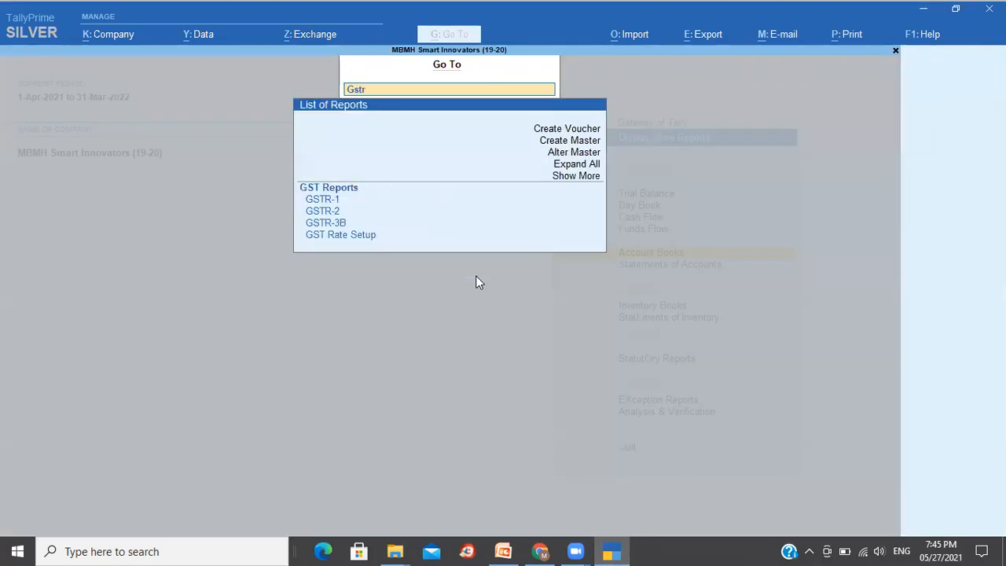
{"action": "key", "text": "Down"}
{"action": "key", "text": "Down"}
{"action": "key", "text": "Down"}
{"action": "key", "text": "Return"}
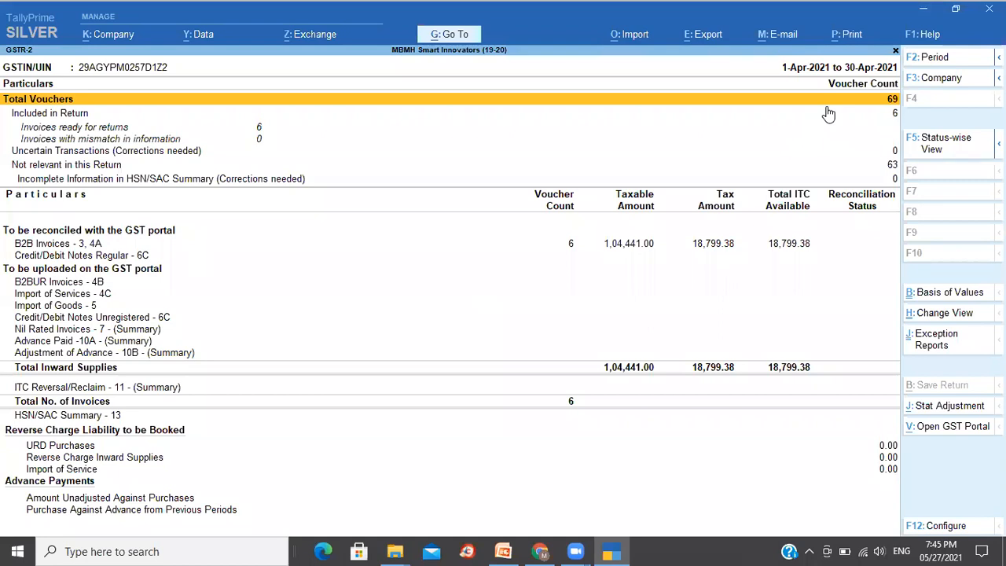
- Start loading a JSON file into the GSTR-2 report and choose to specify the file path
{"action": "left_click", "coordinate": [636, 35]}
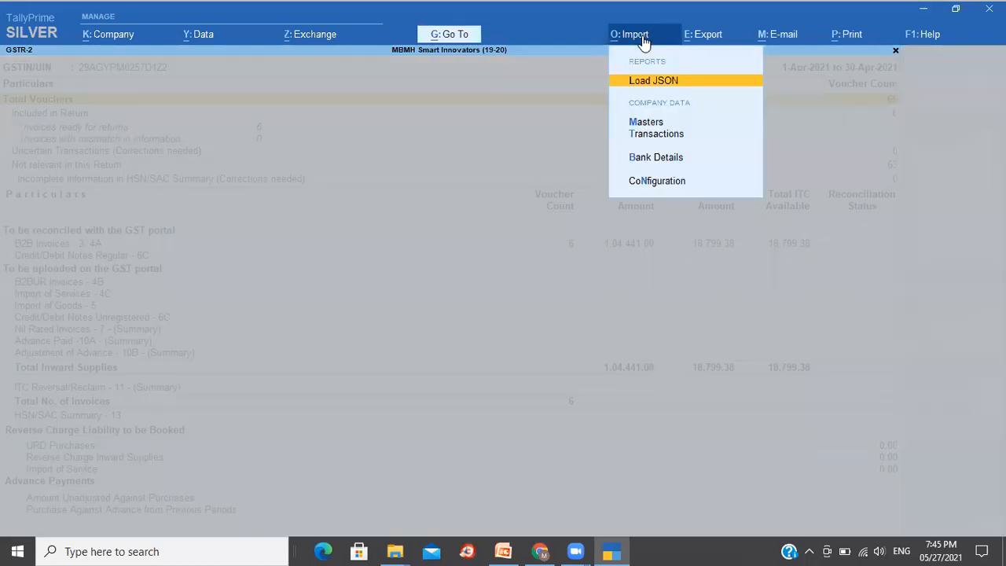
{"action": "left_click", "coordinate": [643, 85]}
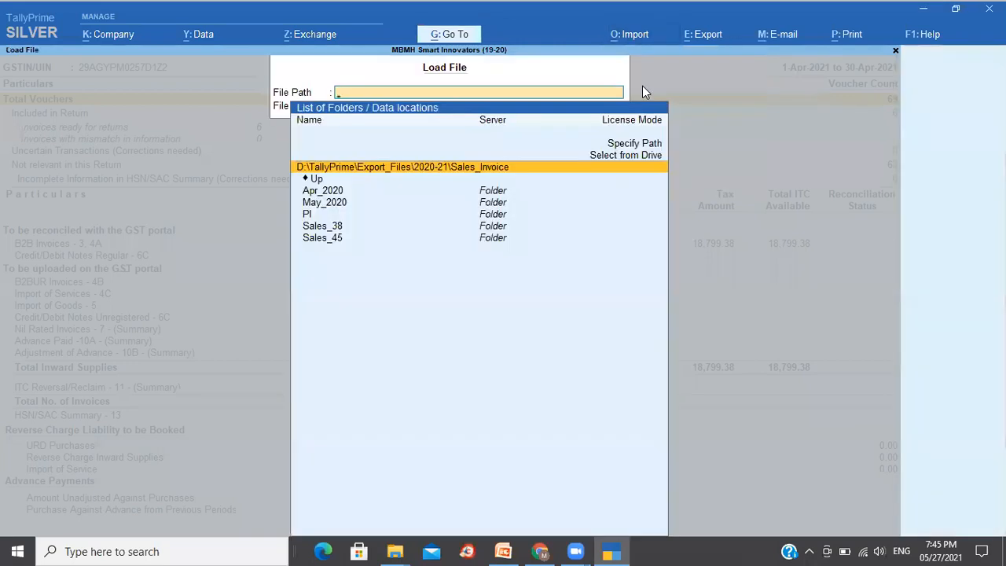
{"action": "key", "text": "Up"}
{"action": "key", "text": "Up"}
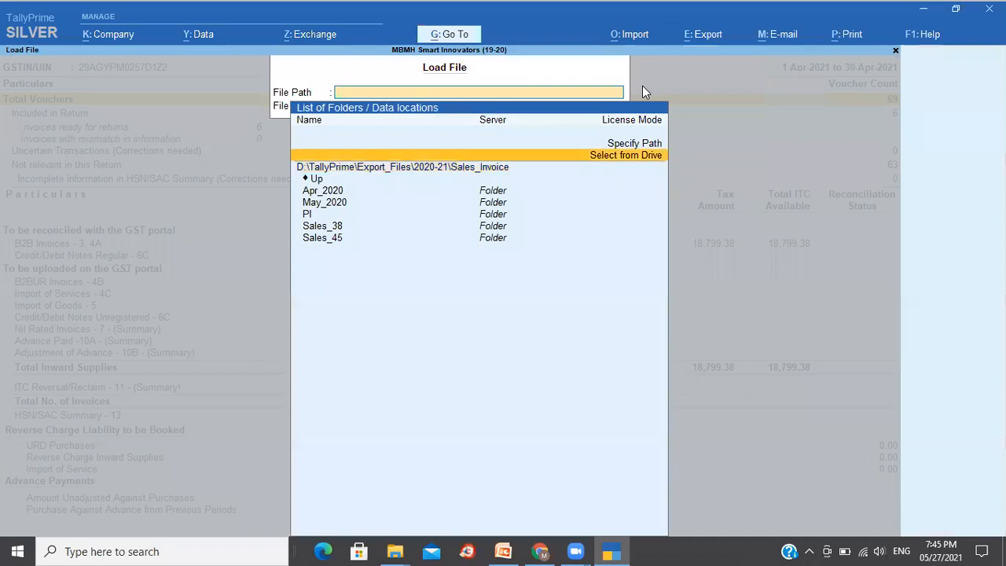
{"action": "key", "text": "Return"}
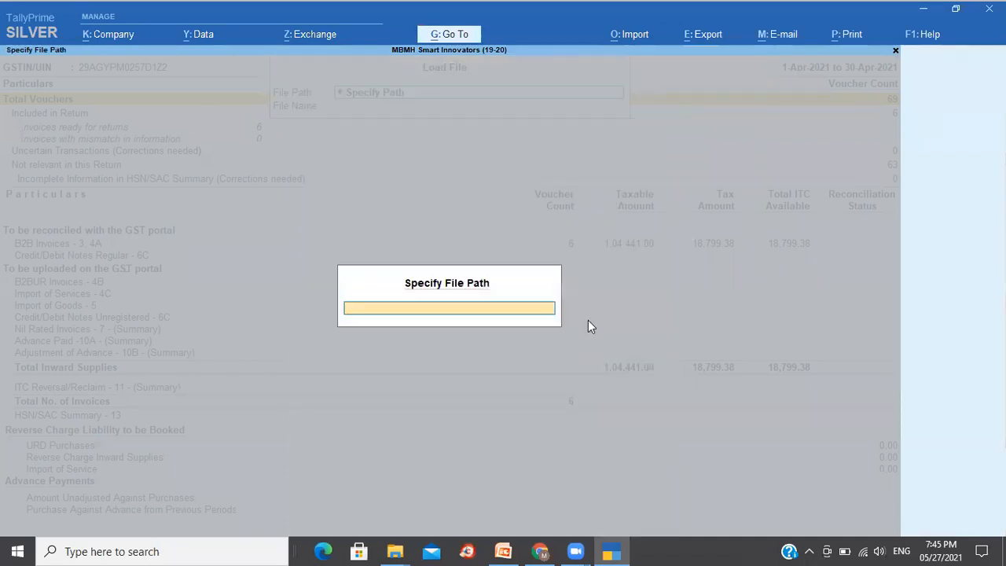
- Copy the extracted folder's path from File Explorer and enter it as the load file path
{"action": "mouse_move", "coordinate": [393, 550]}
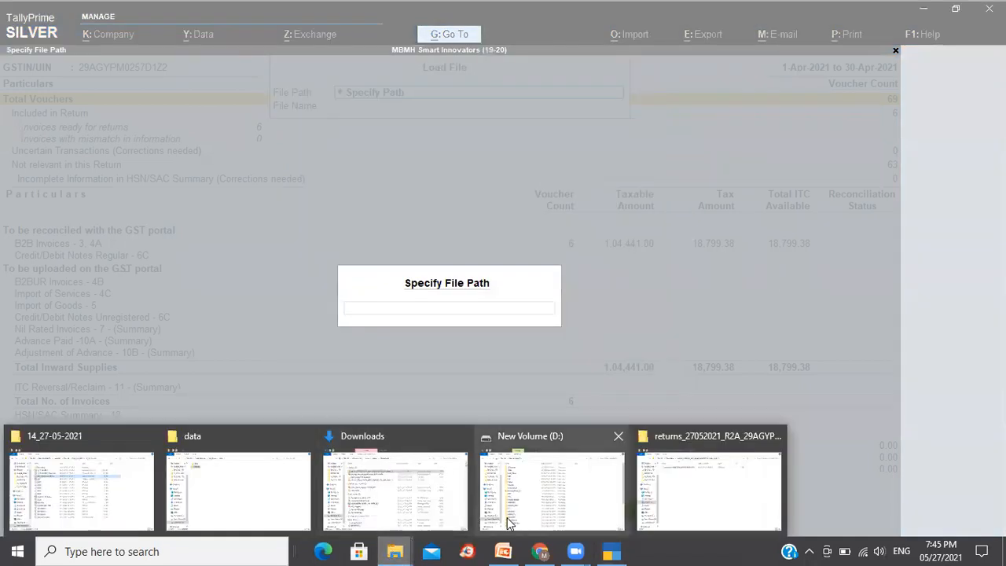
{"action": "left_click", "coordinate": [707, 475]}
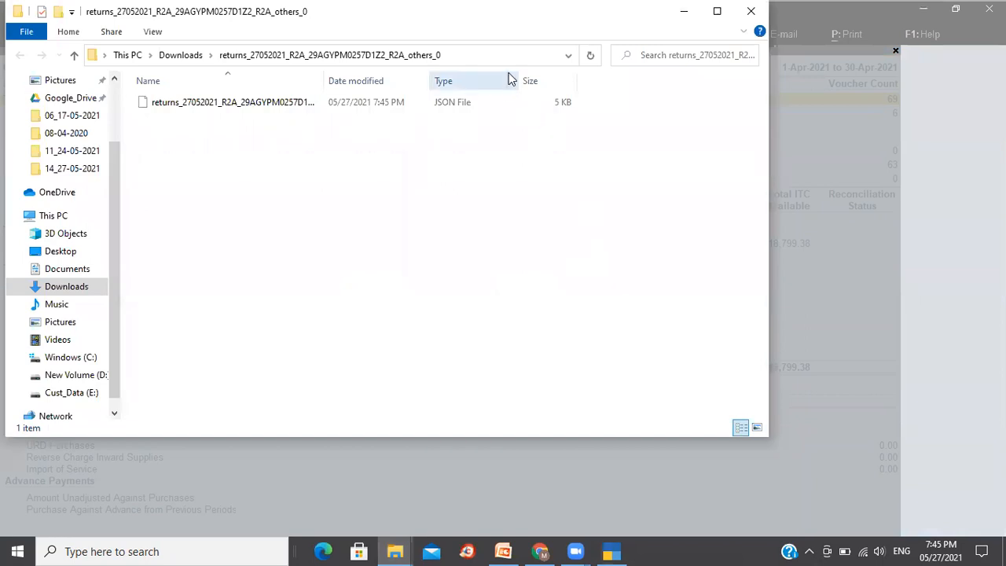
{"action": "left_click", "coordinate": [505, 55]}
{"action": "key", "text": "ctrl+c"}
{"action": "left_click", "coordinate": [612, 551]}
{"action": "key", "text": "ctrl+v"}
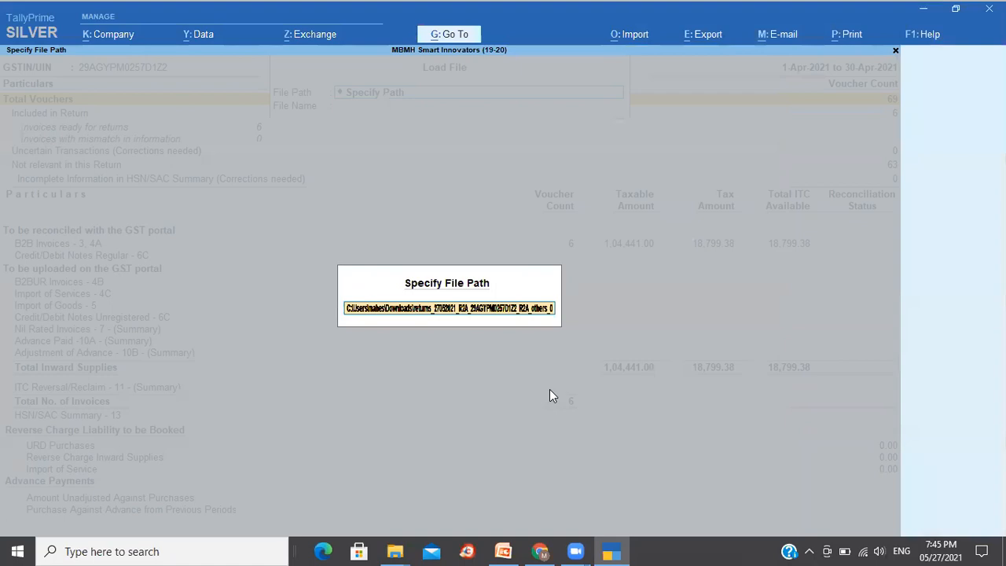
{"action": "key", "text": "Return"}
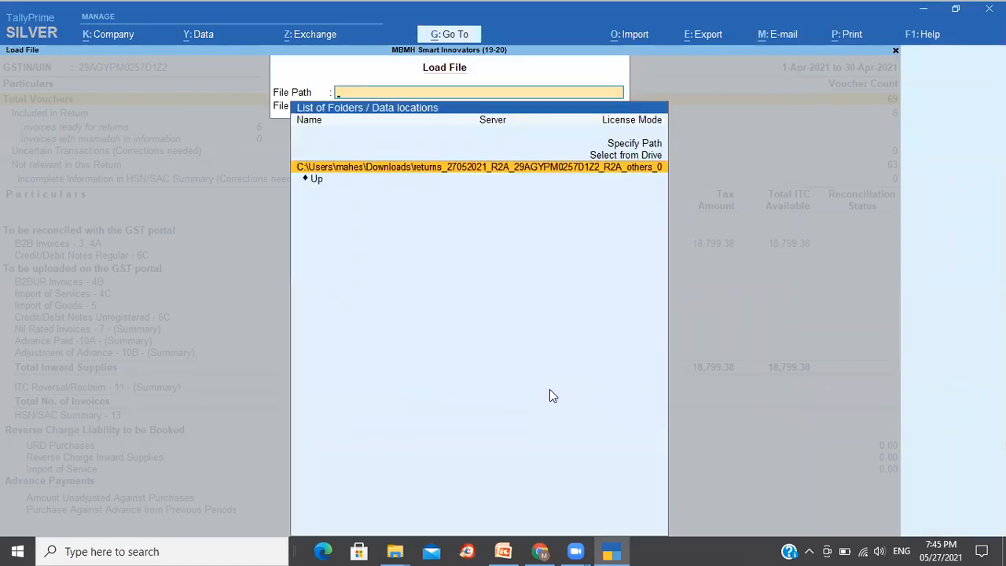
- Check the extracted JSON file's full name in File Explorer and close the Load File dialog
{"action": "key", "text": "alt+Tab"}
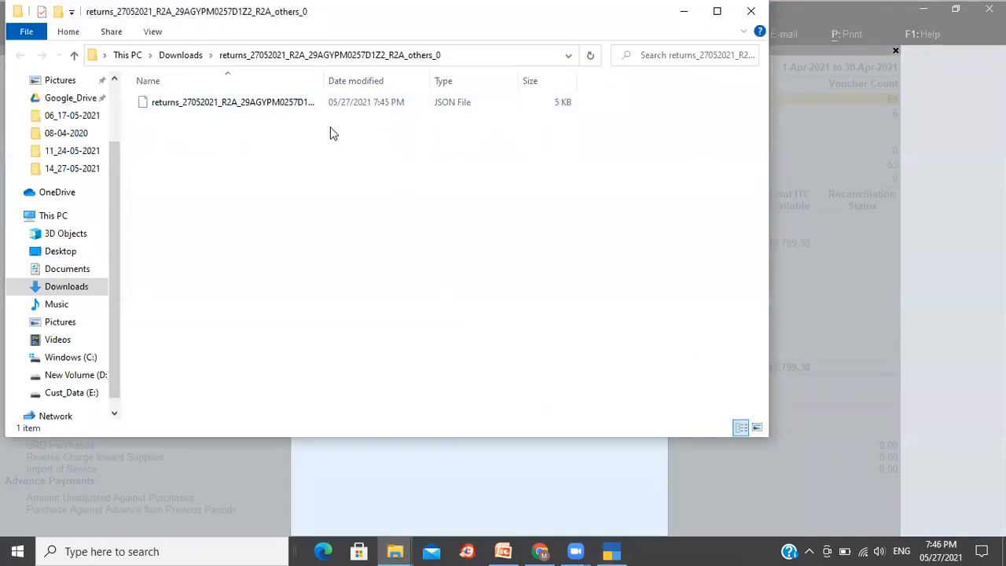
{"action": "left_click", "coordinate": [283, 110]}
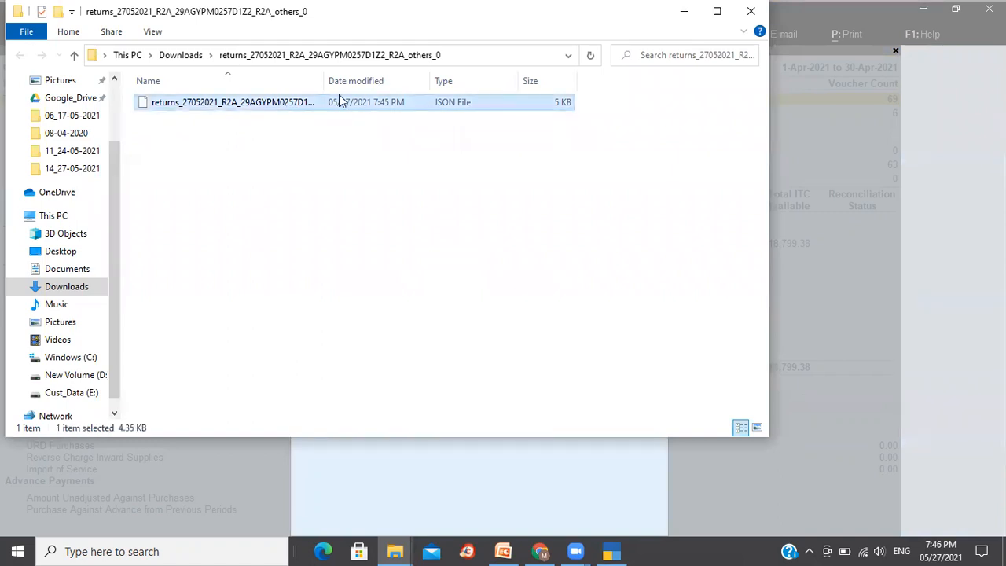
{"action": "left_click_drag", "start_coordinate": [324, 84], "coordinate": [437, 84]}
{"action": "left_click", "coordinate": [425, 213]}
{"action": "key", "text": "alt+Tab"}
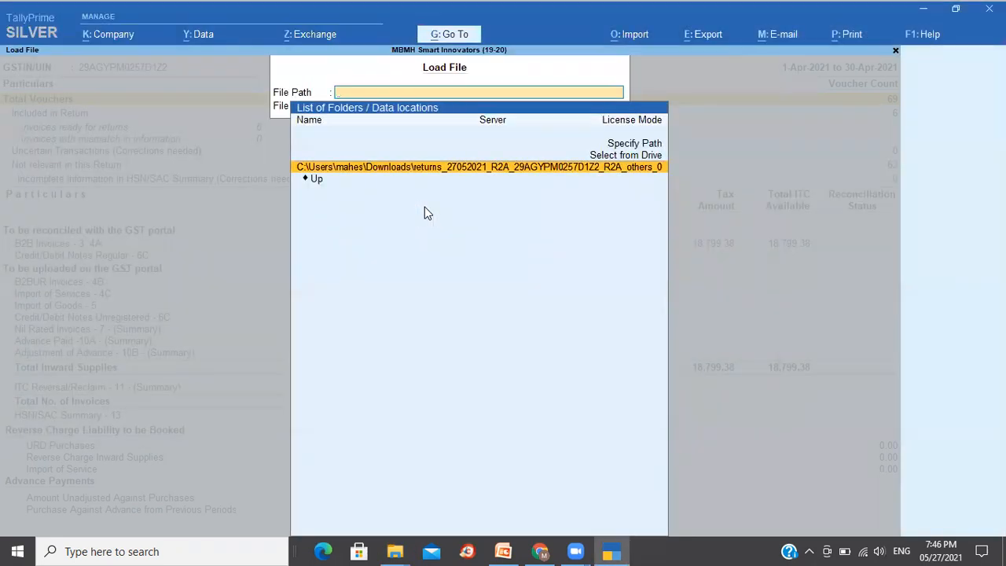
{"action": "key", "text": "Up"}
{"action": "key", "text": "Up"}
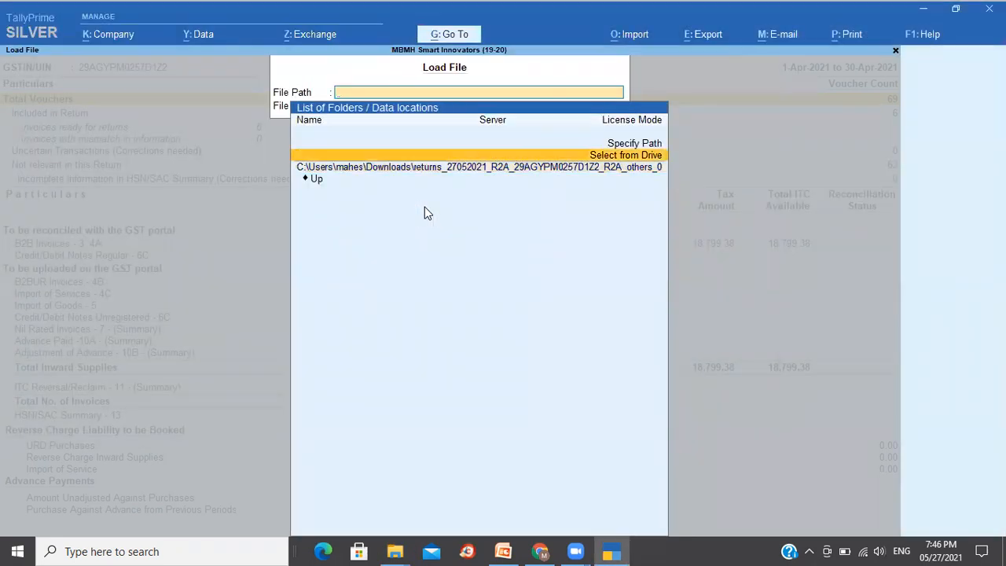
{"action": "key", "text": "Escape"}
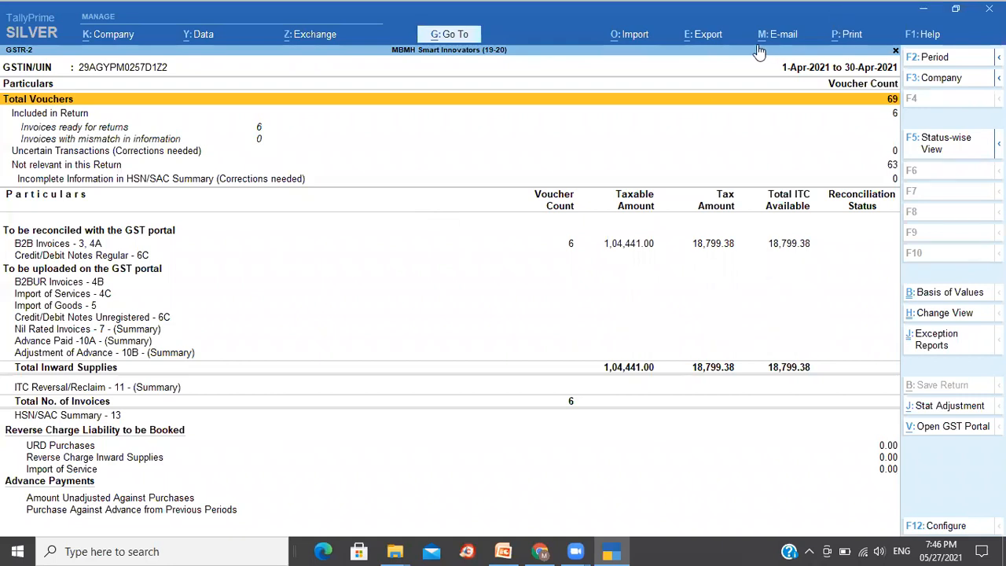
- Start loading a JSON file into the GSTR-2 report and specify the Downloads folder as the file path
{"action": "left_click", "coordinate": [641, 37]}
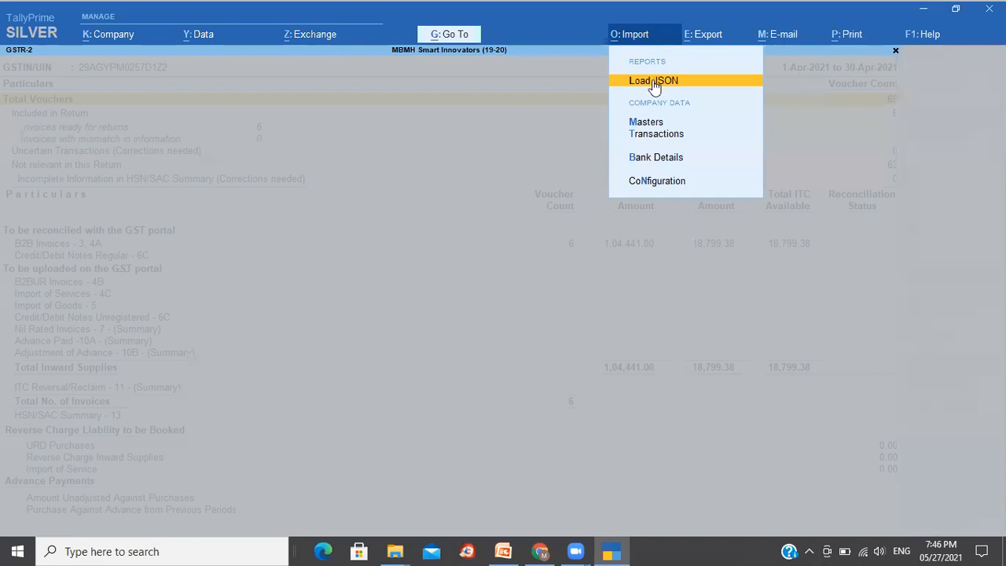
{"action": "left_click", "coordinate": [654, 82]}
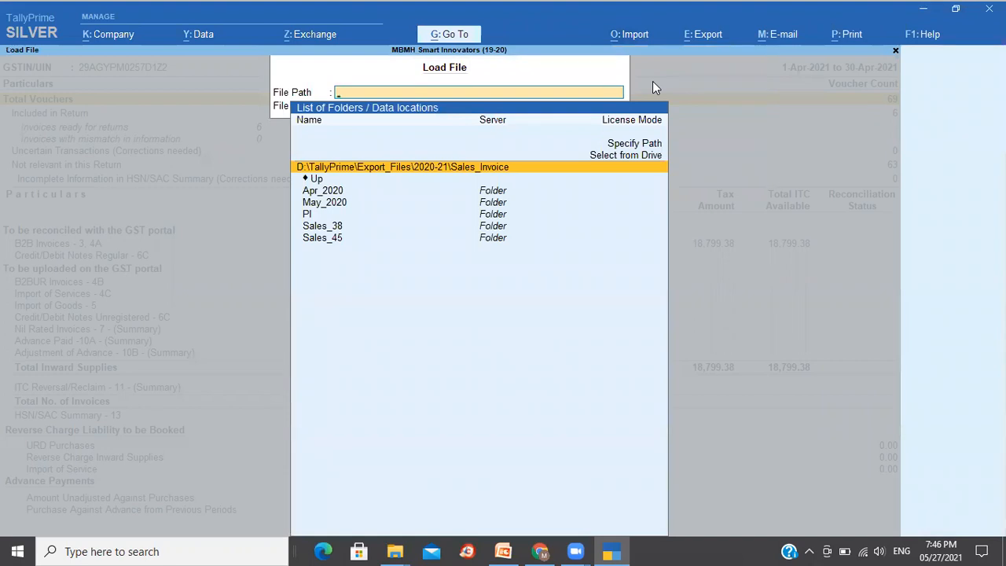
{"action": "key", "text": "alt+Tab"}
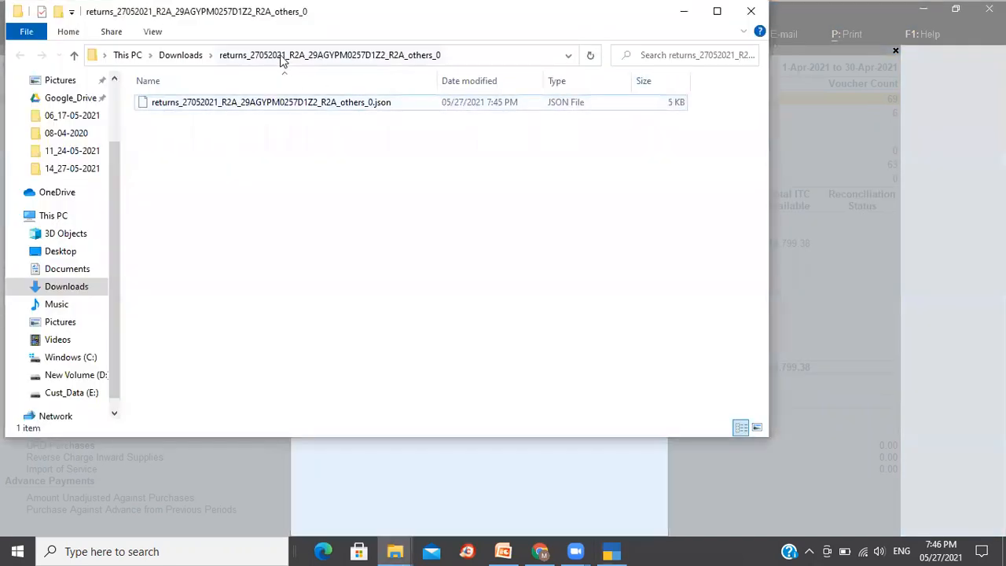
{"action": "left_click", "coordinate": [190, 59]}
{"action": "left_click", "coordinate": [384, 49]}
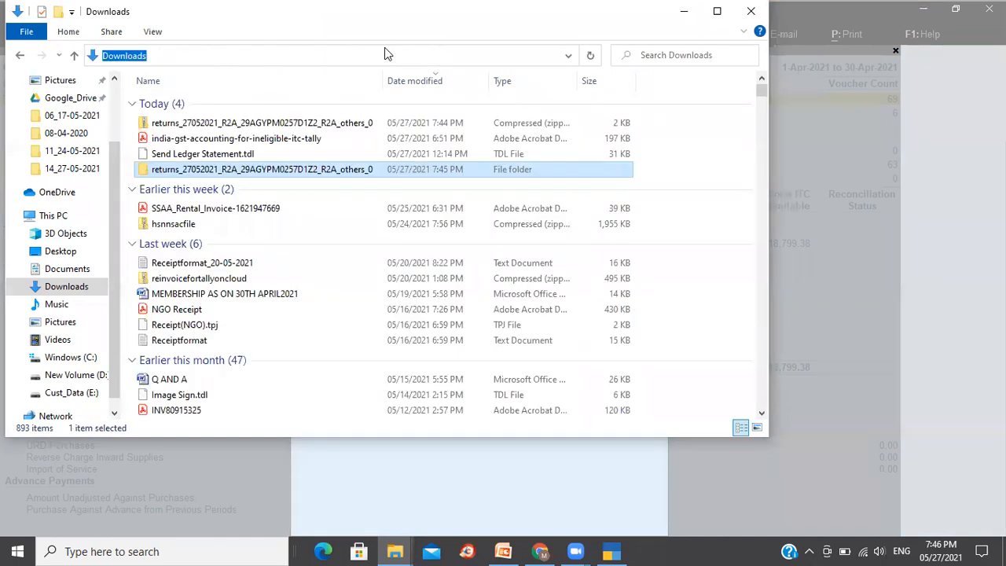
{"action": "key", "text": "alt+Tab"}
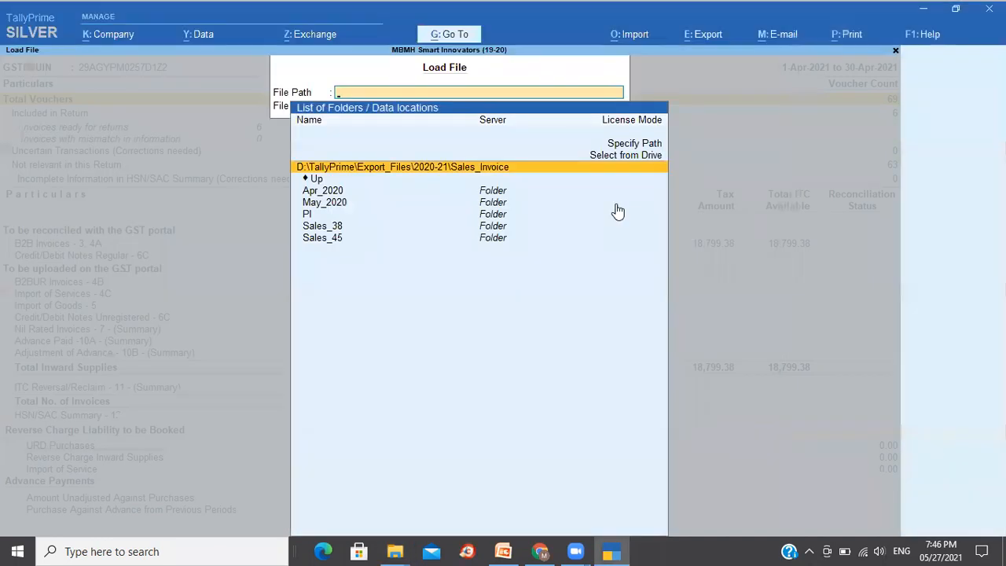
{"action": "key", "text": "Up"}
{"action": "key", "text": "Up"}
{"action": "key", "text": "Return"}
{"action": "key", "text": "ctrl+v"}
{"action": "key", "text": "Return"}
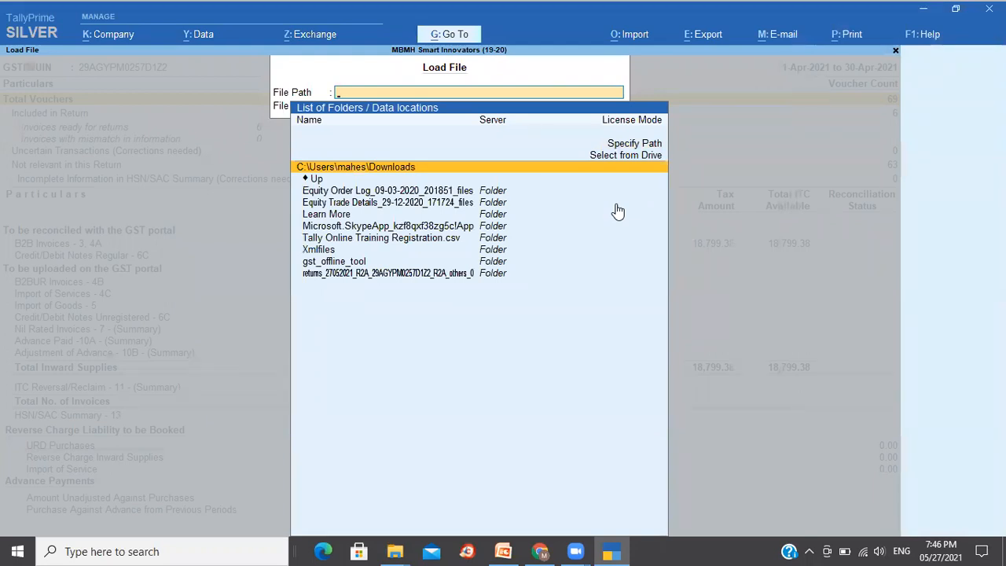
- Choose to specify the load file path again
{"action": "key", "text": "Down"}
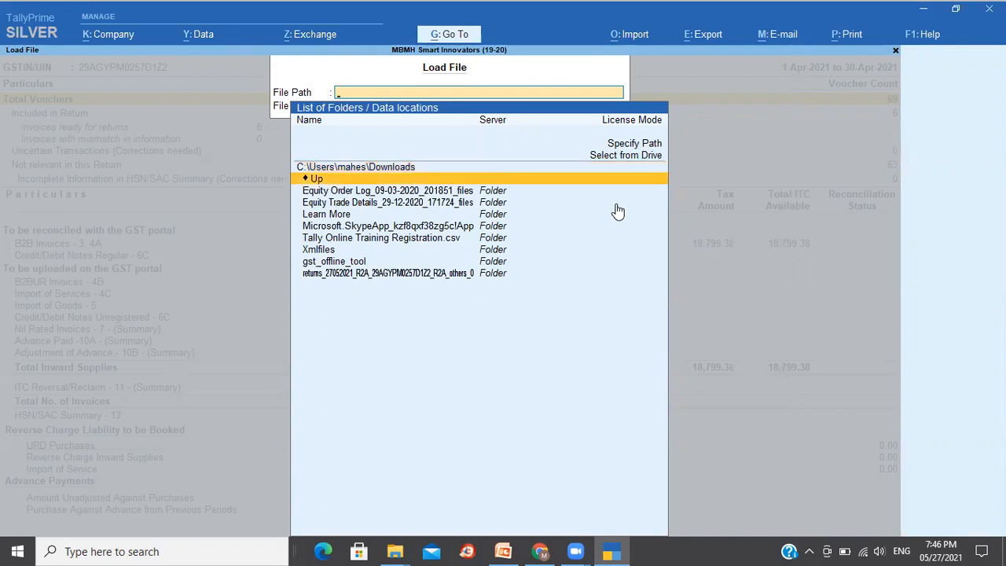
{"action": "key", "text": "Down"}
{"action": "key", "text": "Down"}
{"action": "key", "text": "Down"}
{"action": "key", "text": "Down"}
{"action": "key", "text": "Down"}
{"action": "key", "text": "Up"}
{"action": "key", "text": "Up"}
{"action": "key", "text": "Up"}
{"action": "key", "text": "Up"}
{"action": "key", "text": "Up"}
{"action": "key", "text": "Up"}
{"action": "key", "text": "Up"}
{"action": "key", "text": "Up"}
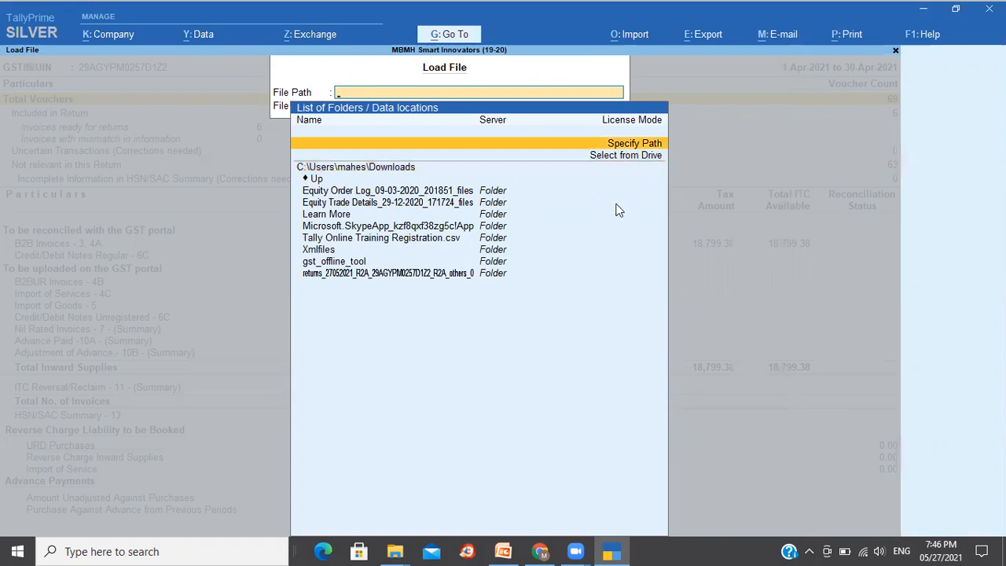
{"action": "key", "text": "Return"}
- Open the extracted returns folder in File Explorer, copy its path, and paste it as the load file path
{"action": "key", "text": "alt+Tab"}
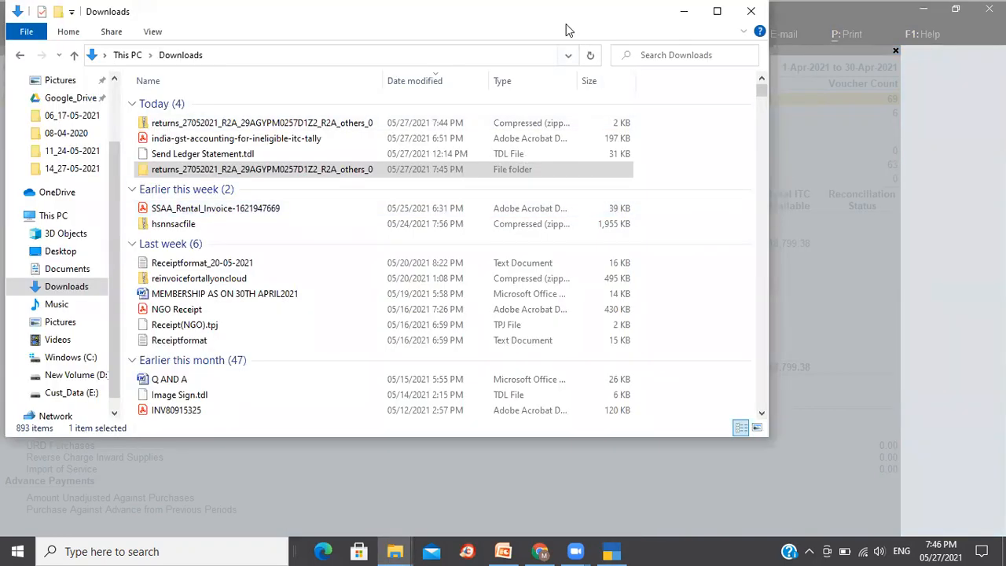
{"action": "left_click", "coordinate": [276, 171]}
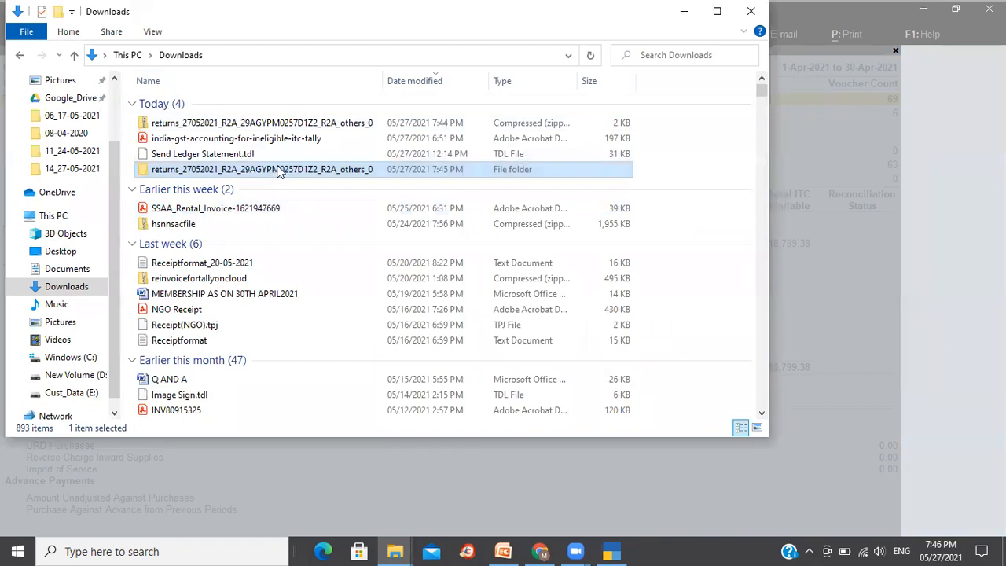
{"action": "double_click", "coordinate": [277, 172]}
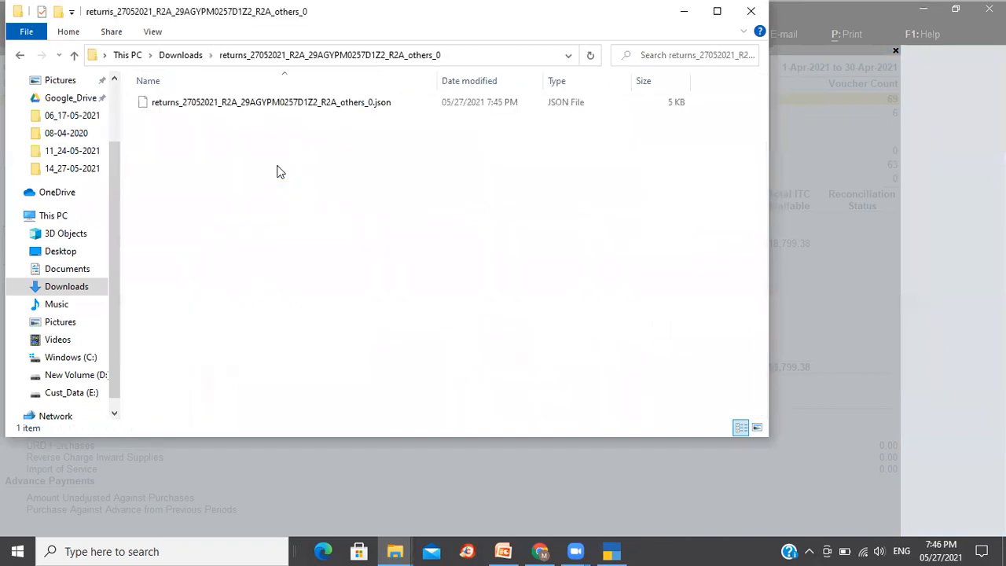
{"action": "left_click", "coordinate": [315, 107]}
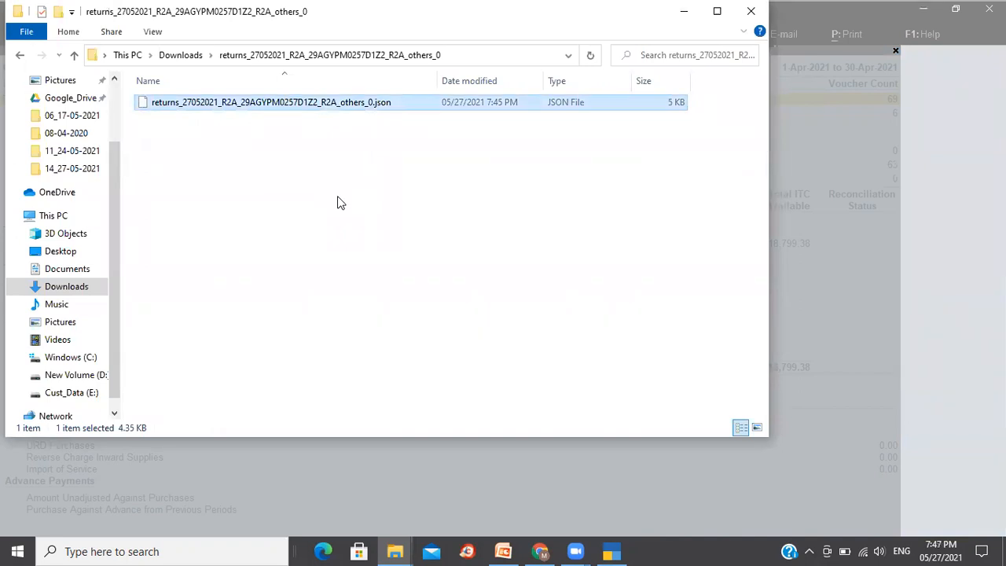
{"action": "key", "text": "alt+Tab"}
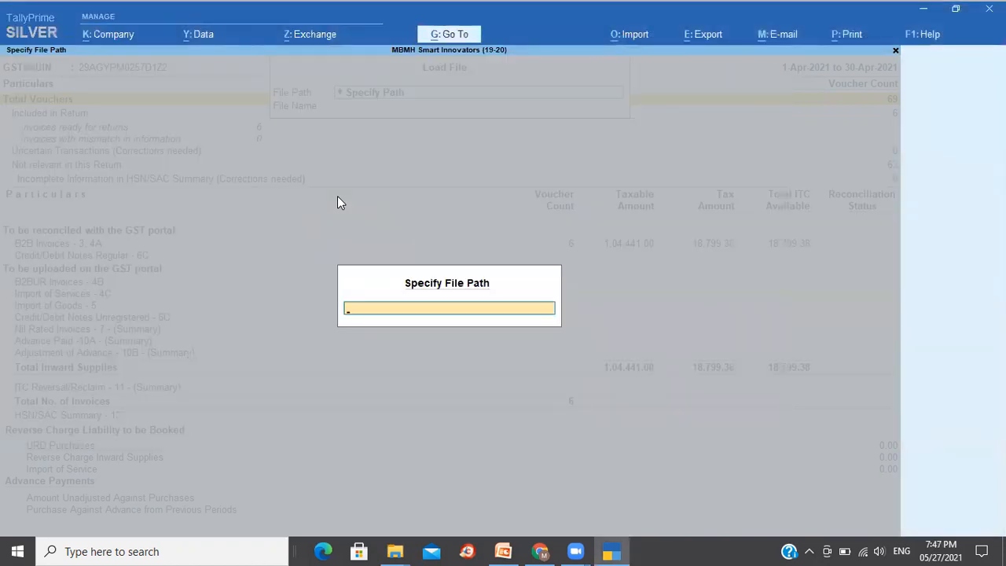
{"action": "key", "text": "alt+Tab"}
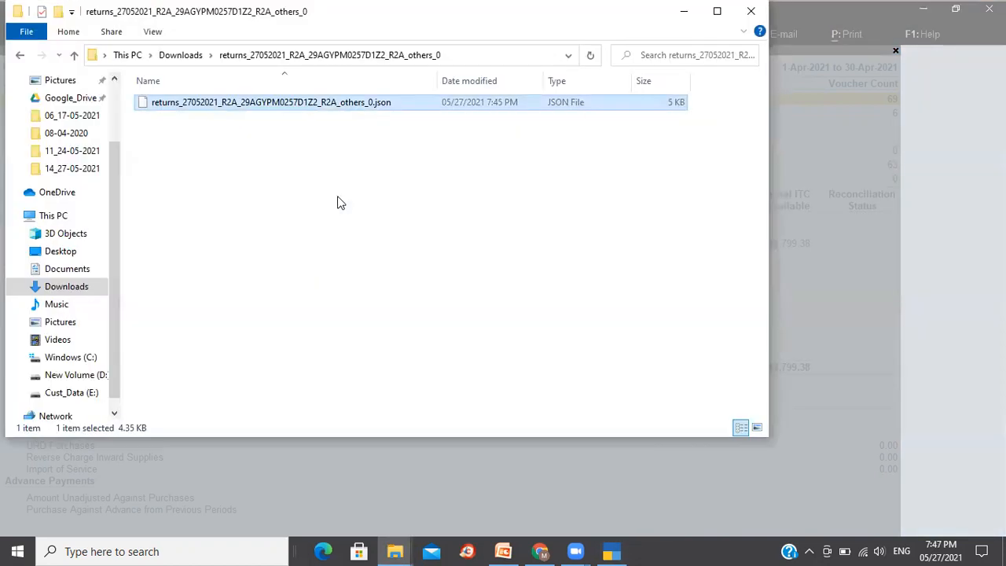
{"action": "left_click", "coordinate": [449, 55]}
{"action": "key", "text": "ctrl+c"}
{"action": "key", "text": "alt+Tab"}
{"action": "key", "text": "ctrl+alt+v"}
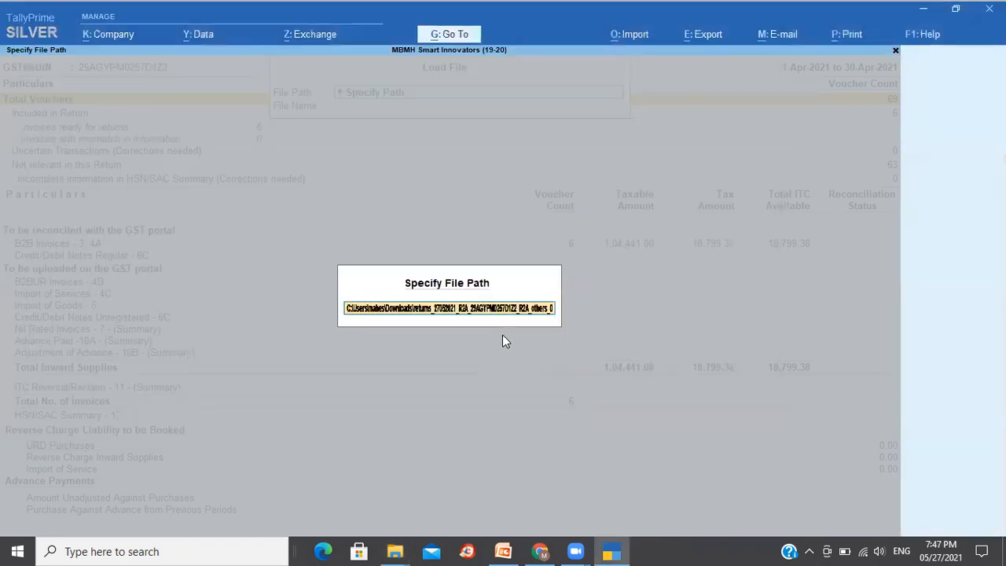
{"action": "key", "text": "Return"}
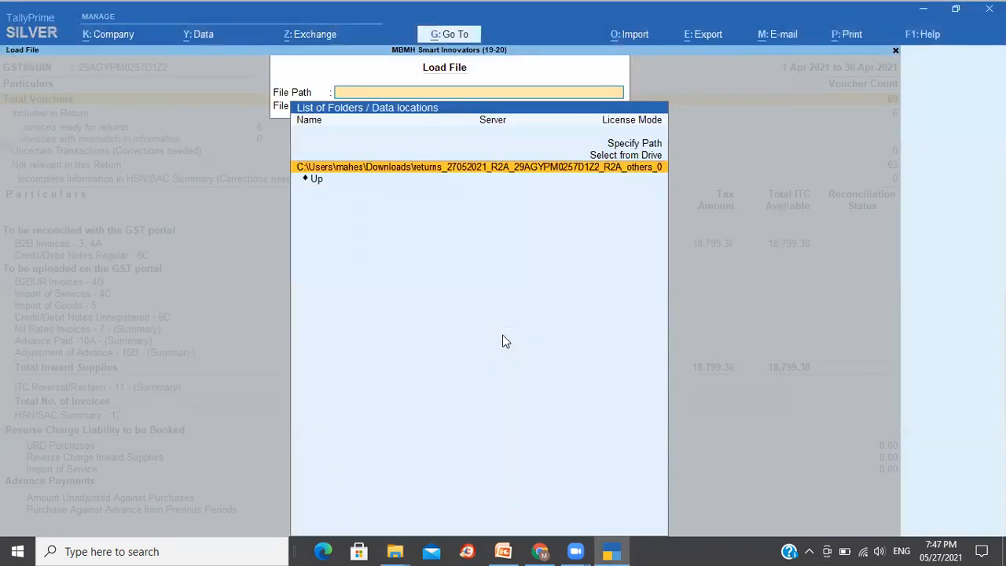
- Load the downloaded R2A JSON file from the file listing and accept updating the invoices' reconciliation status
{"action": "key", "text": "Return"}
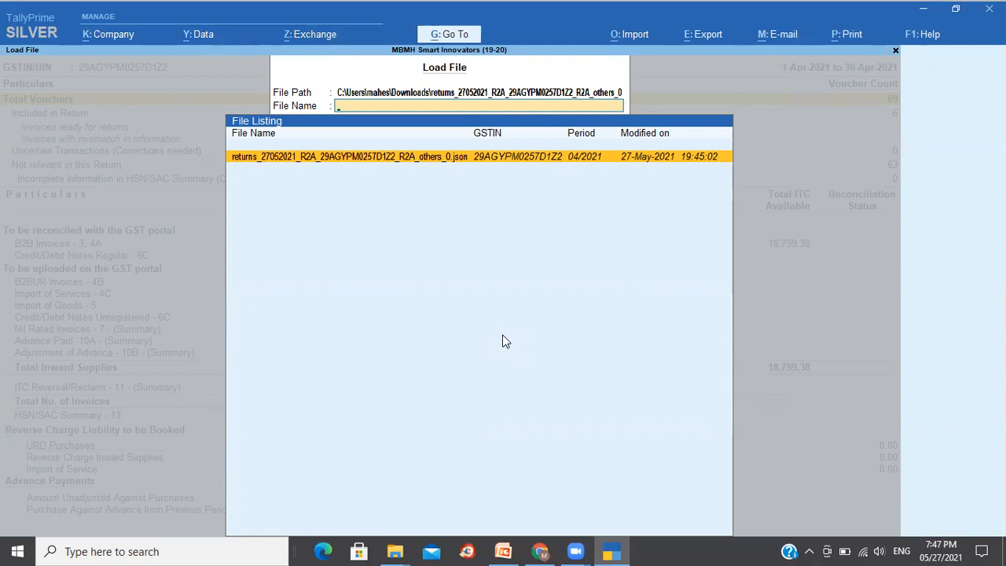
{"action": "key", "text": "BackSpace"}
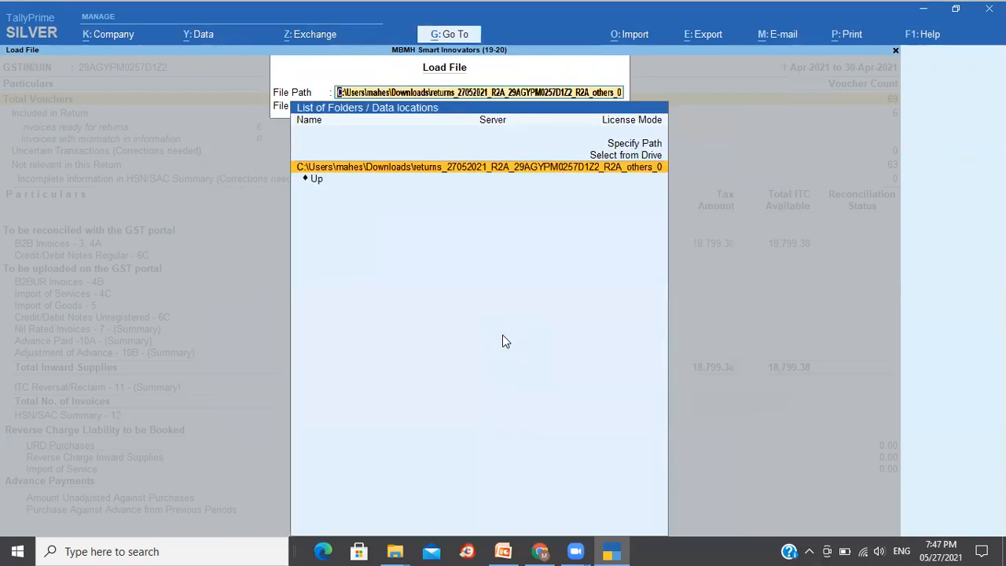
{"action": "key", "text": "Return"}
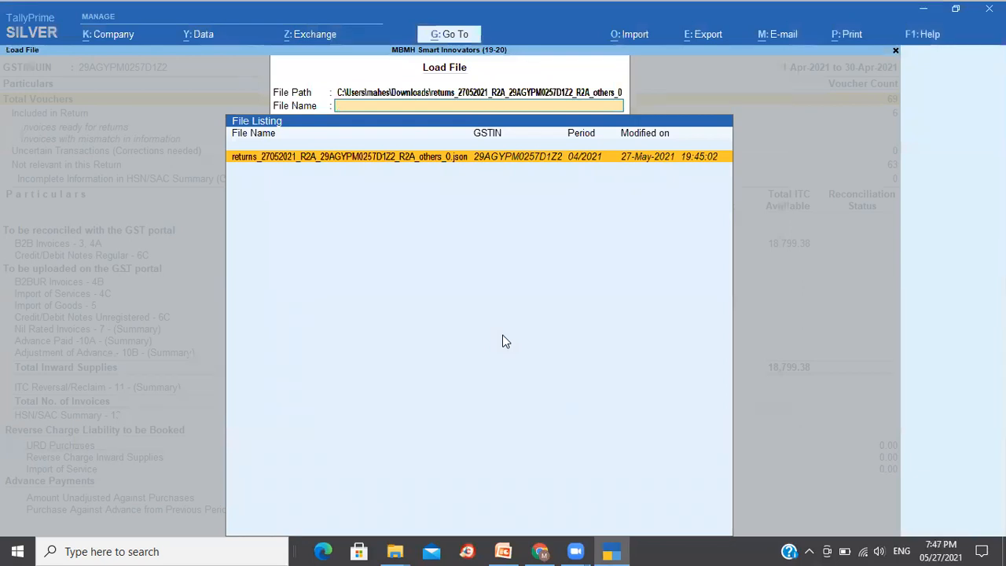
{"action": "key", "text": "alt+Tab"}
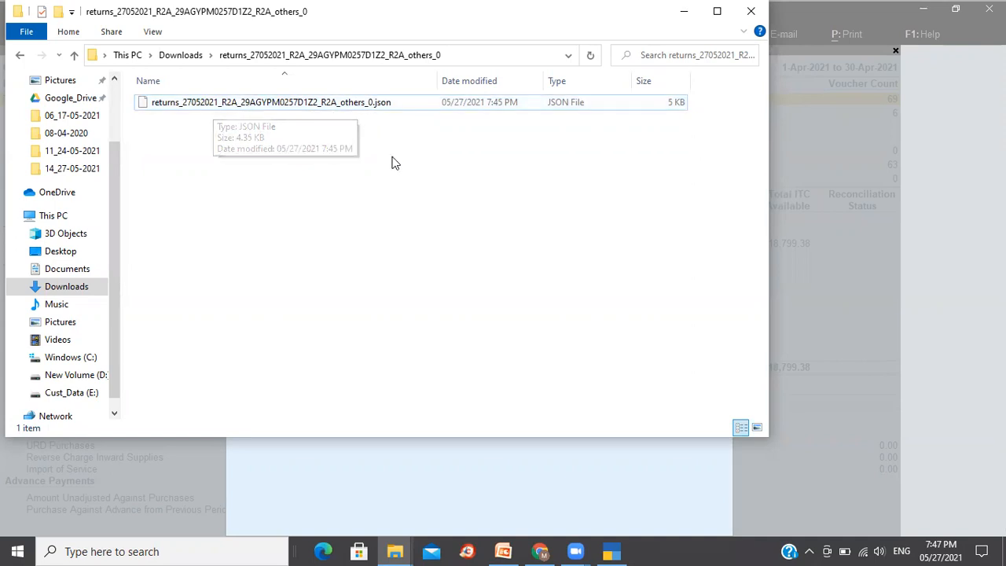
{"action": "key", "text": "alt+Tab"}
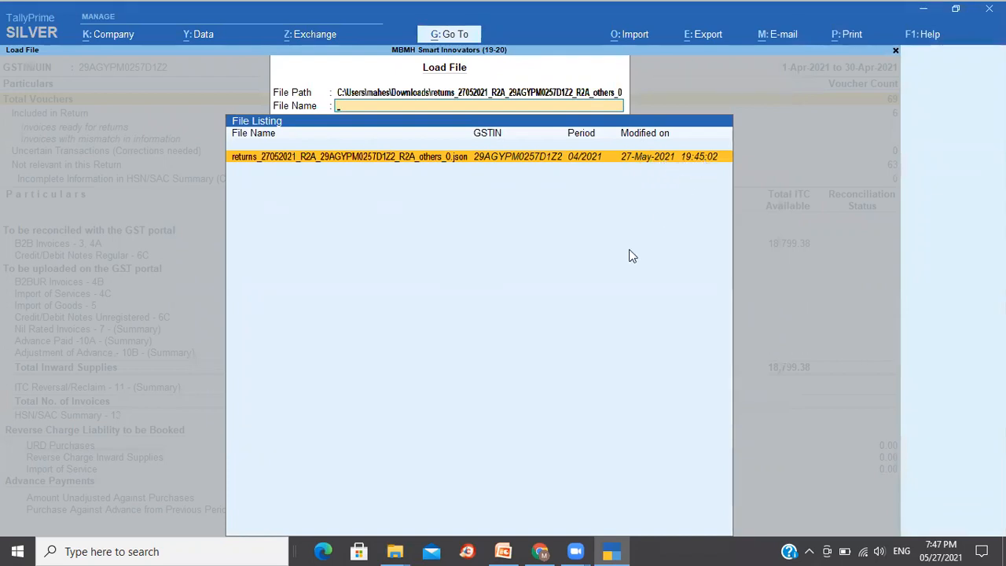
{"action": "key", "text": "Return"}
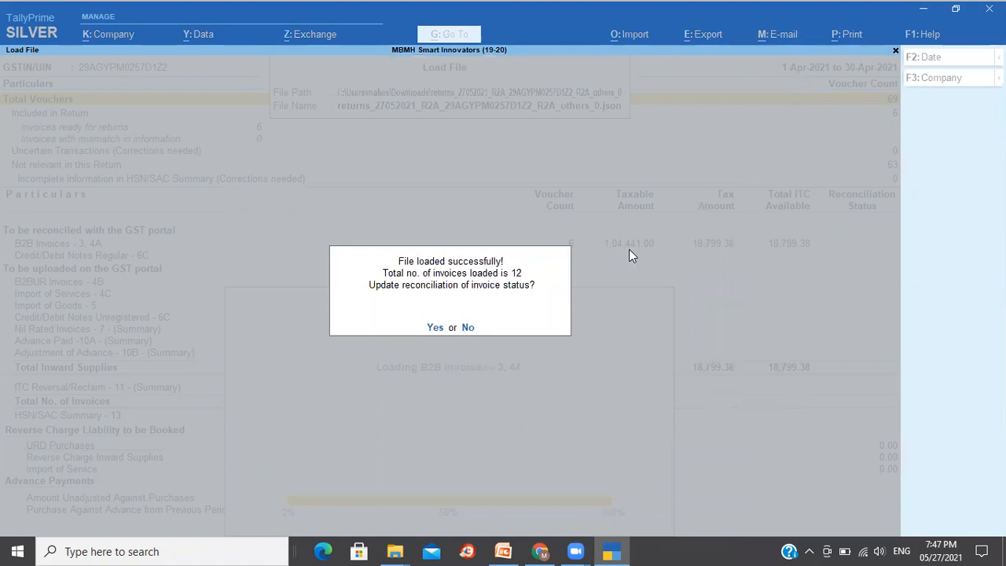
{"action": "left_click", "coordinate": [435, 329]}
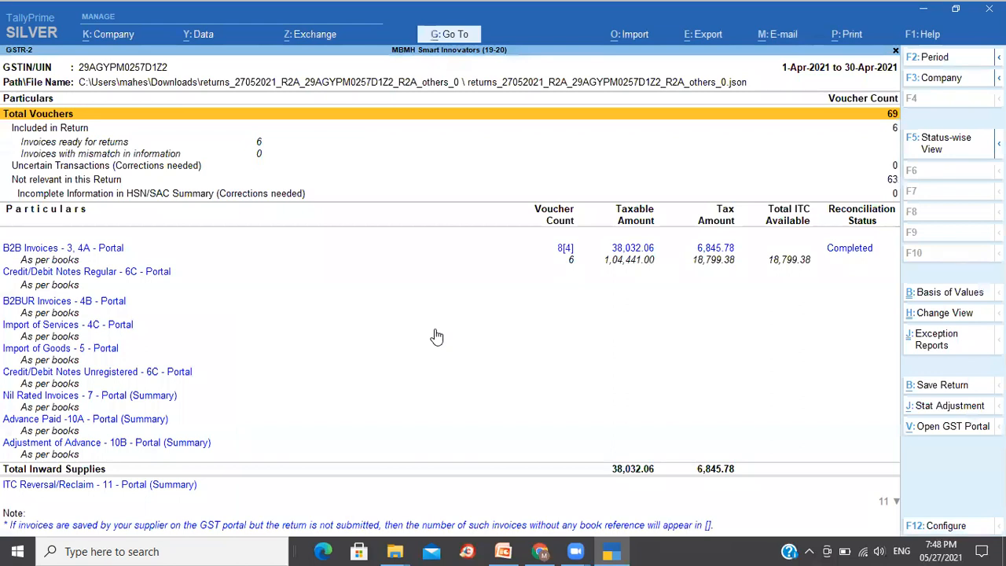
- Open the B2B Invoices - 3, 4A portal section of the reconciled GSTR-2 report
{"action": "key", "text": "Down"}
{"action": "key", "text": "Down"}
{"action": "key", "text": "Down"}
{"action": "key", "text": "Down"}
{"action": "key", "text": "Down"}
{"action": "key", "text": "Down"}
{"action": "key", "text": "Down"}
{"action": "key", "text": "Down"}
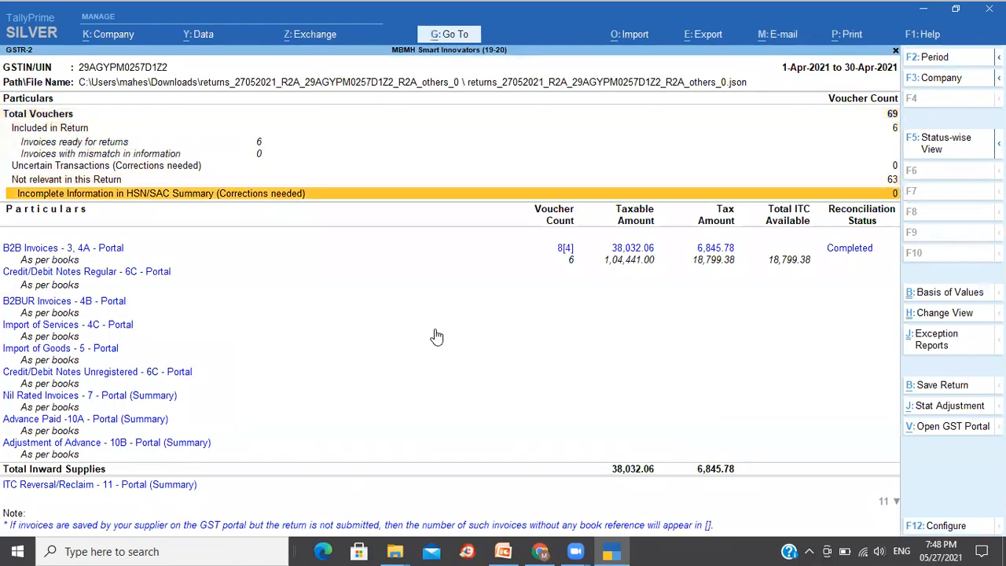
{"action": "key", "text": "Up"}
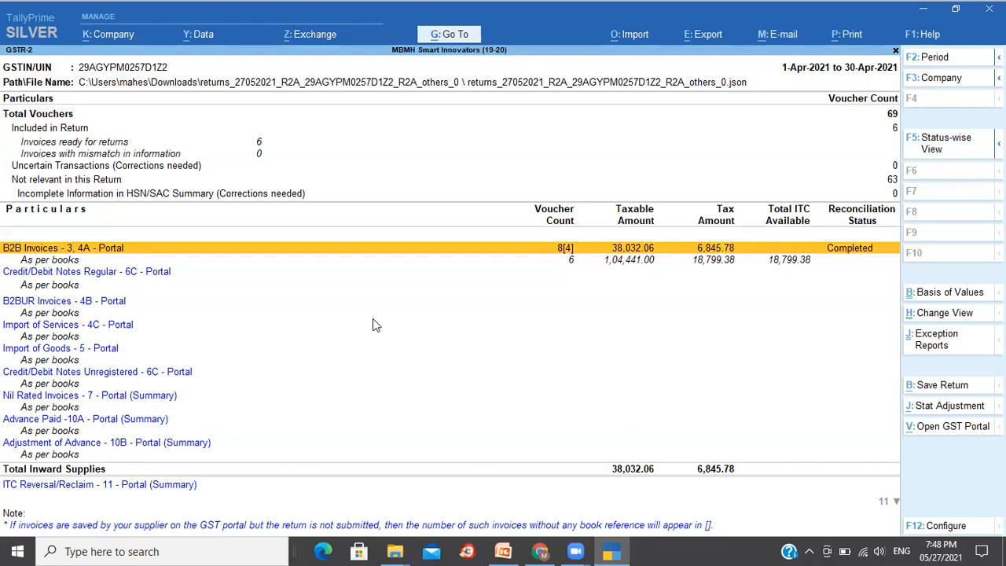
{"action": "key", "text": "Down"}
{"action": "key", "text": "Up"}
{"action": "key", "text": "Return"}
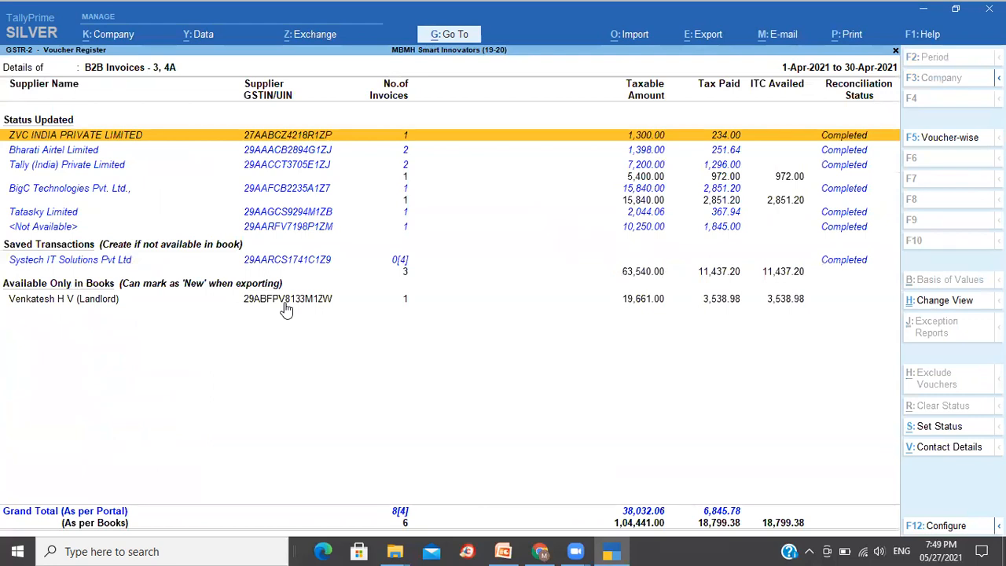
- Open Tally (India) Private Limited's invoice details from the B2B supplier list
{"action": "key", "text": "Down"}
{"action": "key", "text": "Up"}
{"action": "key", "text": "Down"}
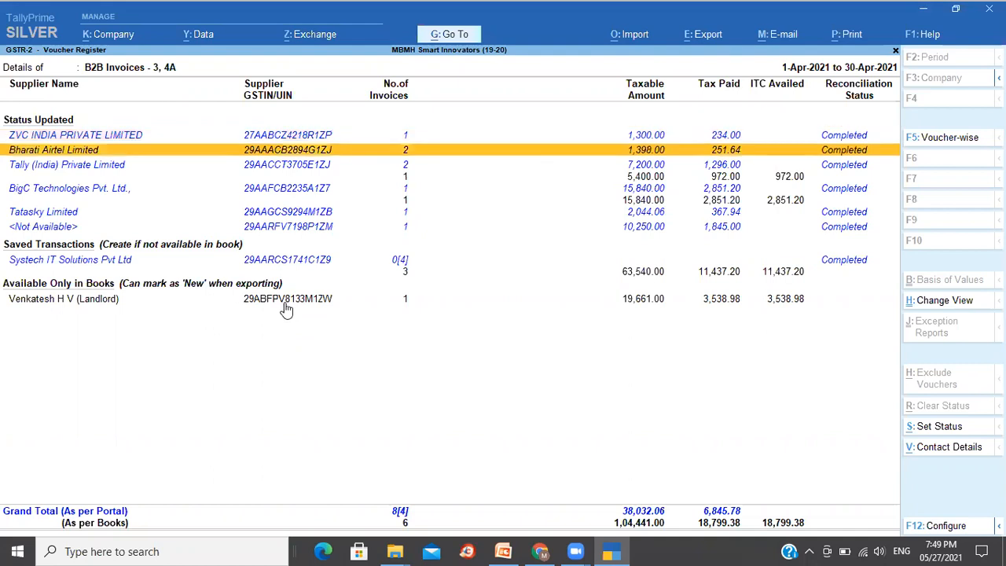
{"action": "key", "text": "Down"}
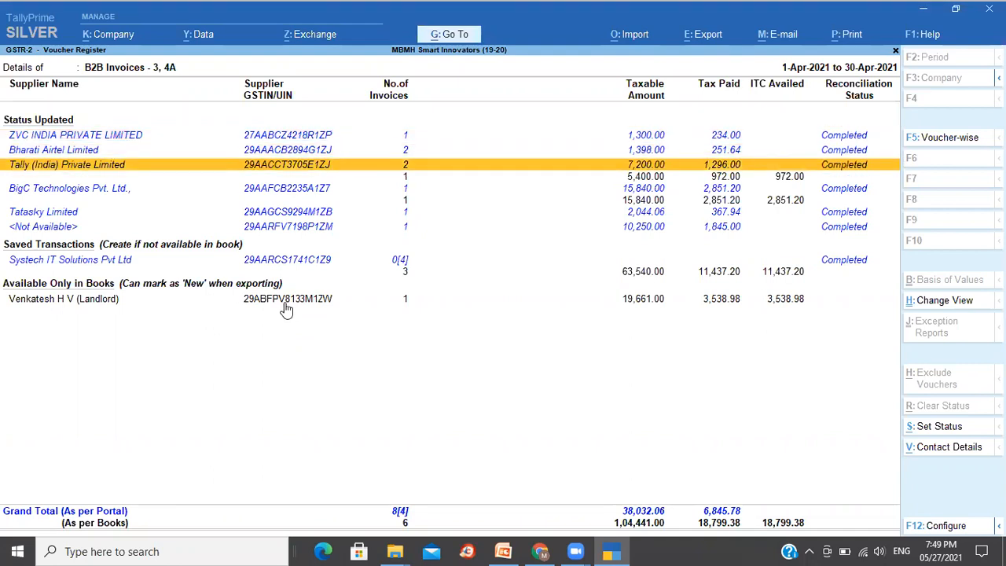
{"action": "key", "text": "Down"}
{"action": "key", "text": "Up"}
{"action": "left_click", "coordinate": [404, 173]}
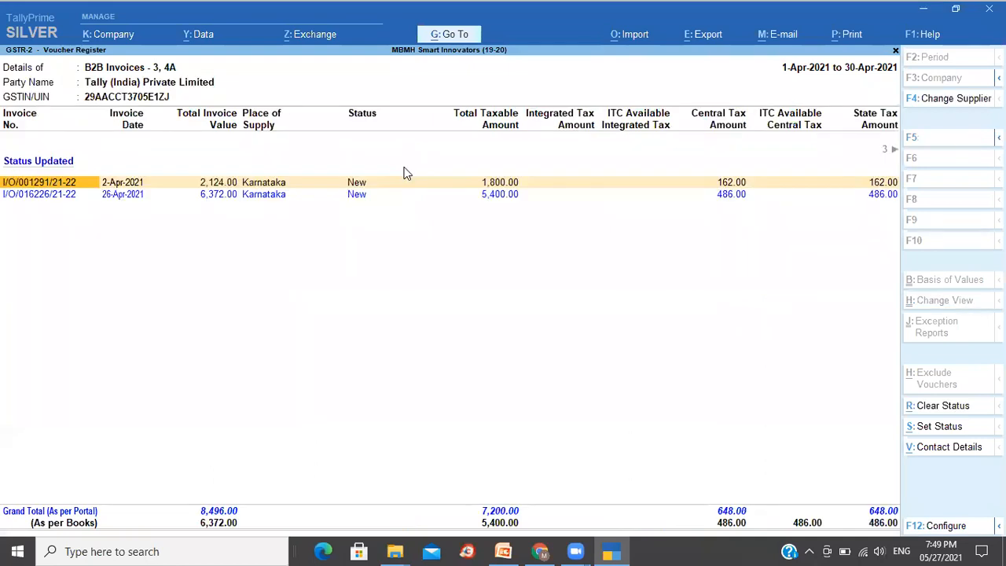
- Review the supplier's listed invoices and return to the B2B supplier list
{"action": "key", "text": "Down"}
{"action": "key", "text": "Up"}
{"action": "key", "text": "Down"}
{"action": "key", "text": "Up"}
{"action": "key", "text": "Down"}
{"action": "key", "text": "Up"}
{"action": "key", "text": "Escape"}
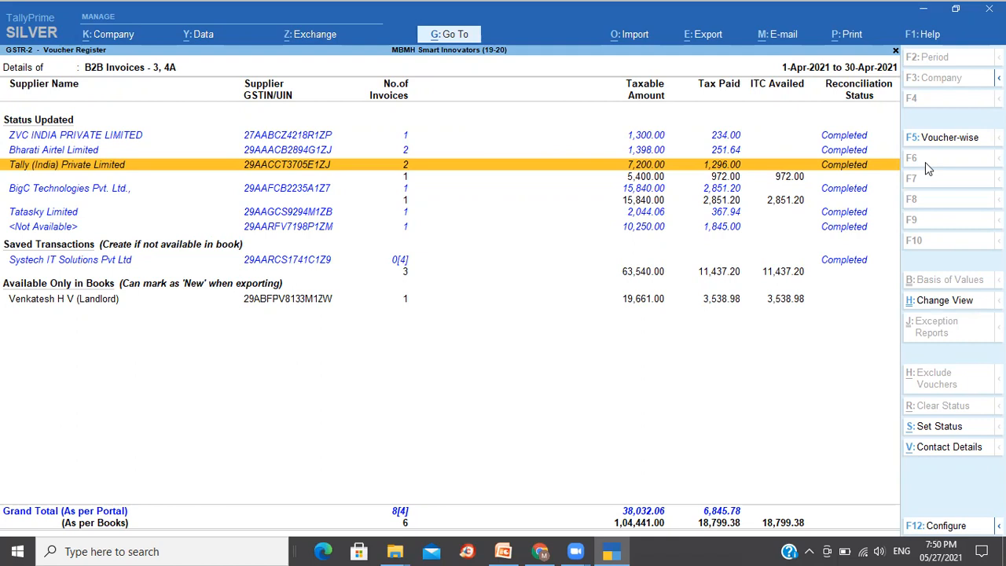
- Switch the B2B register to the voucher-wise view and browse the listed invoices
{"action": "left_click", "coordinate": [948, 138]}
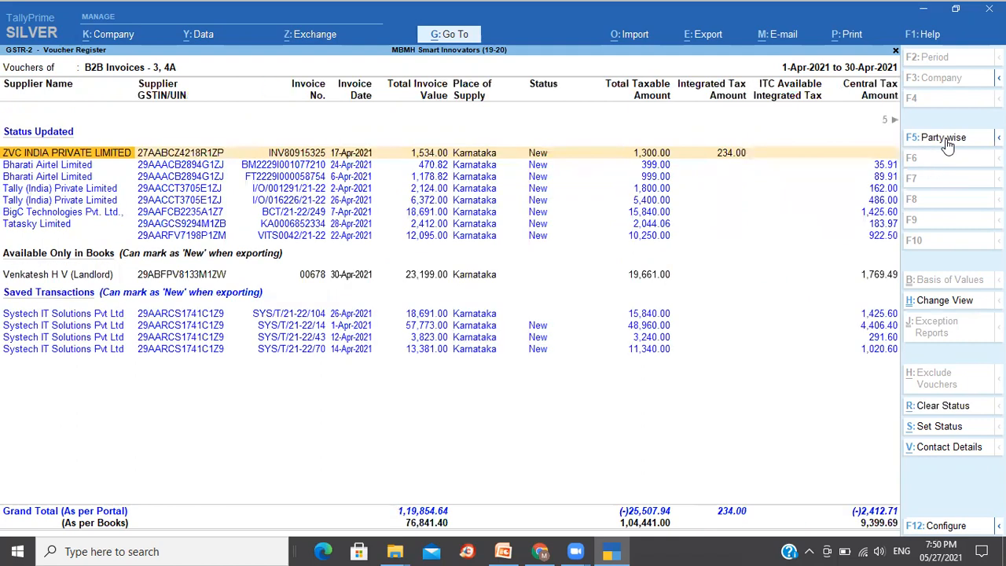
{"action": "key", "text": "Down"}
{"action": "key", "text": "Down"}
{"action": "key", "text": "Down"}
{"action": "key", "text": "Down"}
{"action": "key", "text": "Down"}
{"action": "key", "text": "Down"}
{"action": "key", "text": "Down"}
{"action": "key", "text": "Down"}
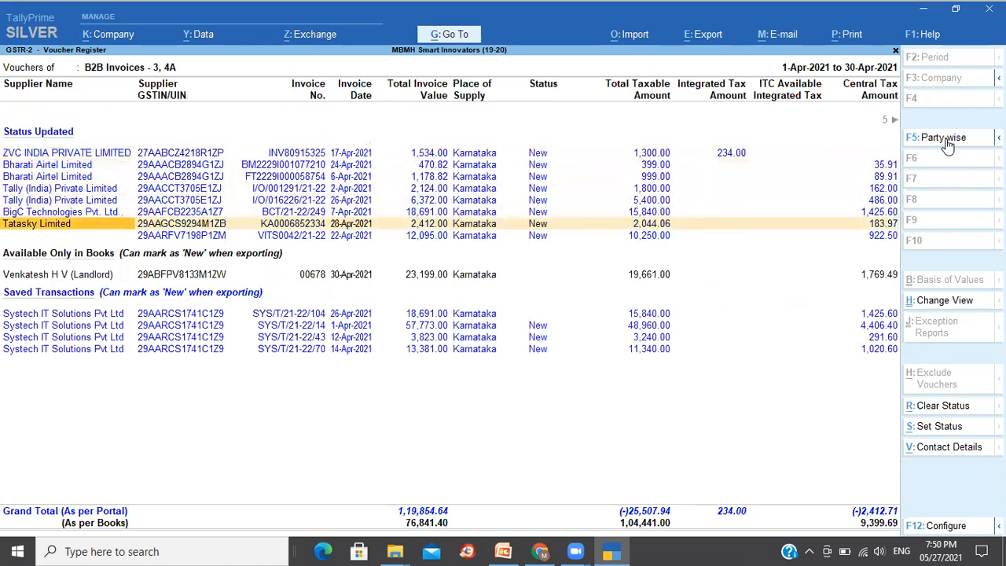
{"action": "key", "text": "Down"}
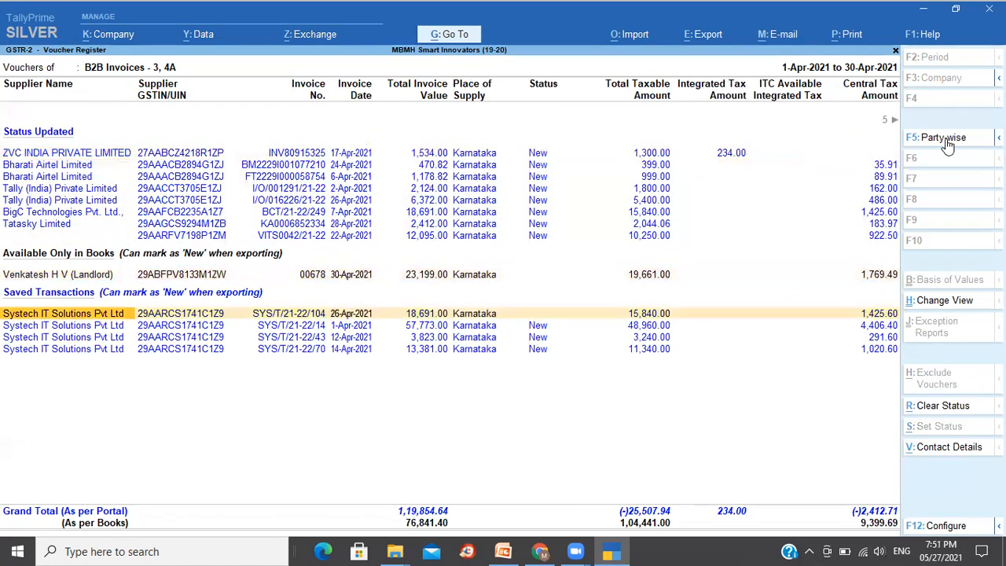
{"action": "key", "text": "Down"}
{"action": "key", "text": "Down"}
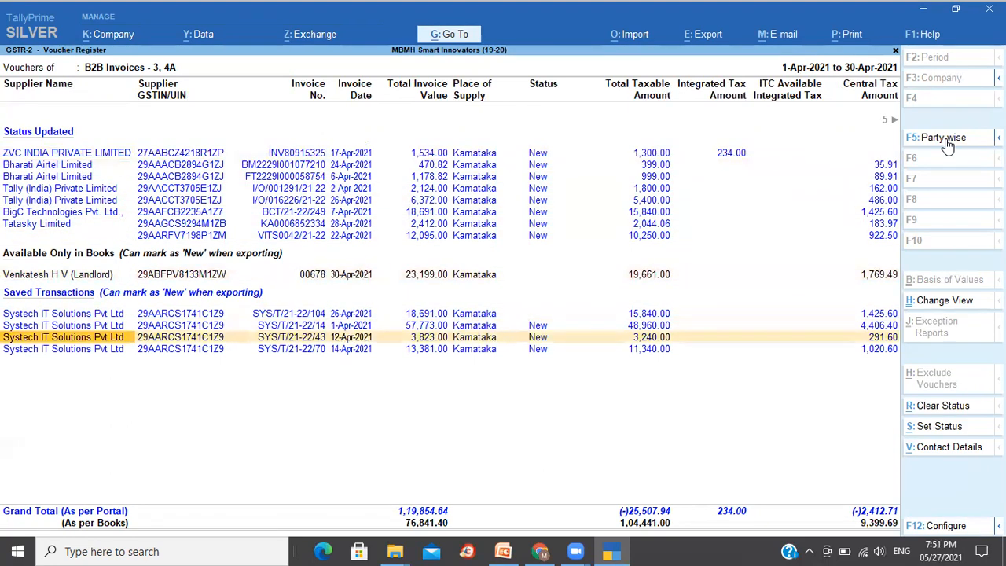
{"action": "key", "text": "Up"}
{"action": "key", "text": "Up"}
{"action": "key", "text": "Up"}
{"action": "key", "text": "Up"}
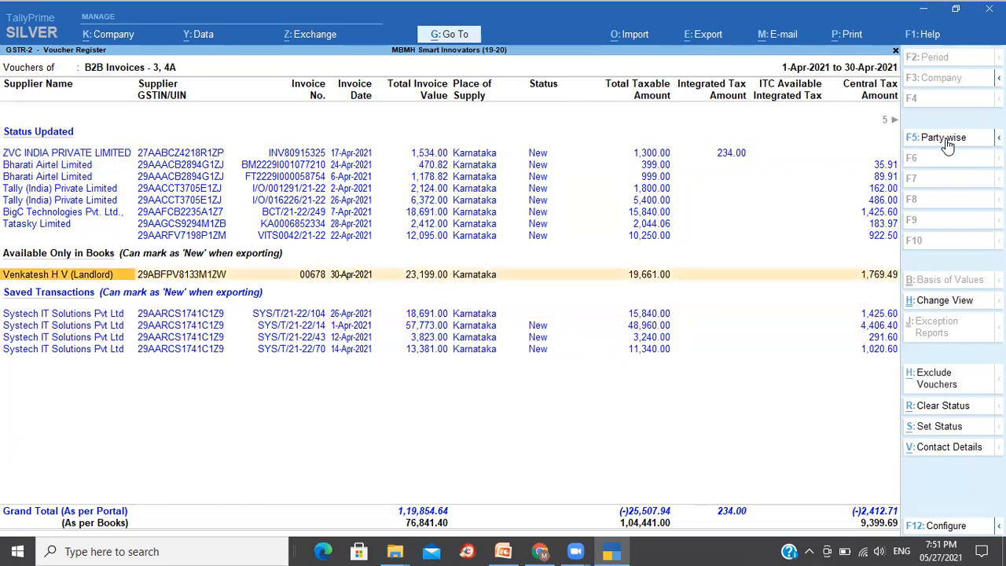
- Move through the invoice rows in the Status Updated, Available Only in Books and Saved Transactions sections of the voucher register
{"action": "key", "text": "Up"}
{"action": "key", "text": "Up"}
{"action": "key", "text": "Up"}
{"action": "key", "text": "Up"}
{"action": "key", "text": "Up"}
{"action": "key", "text": "Up"}
{"action": "key", "text": "Up"}
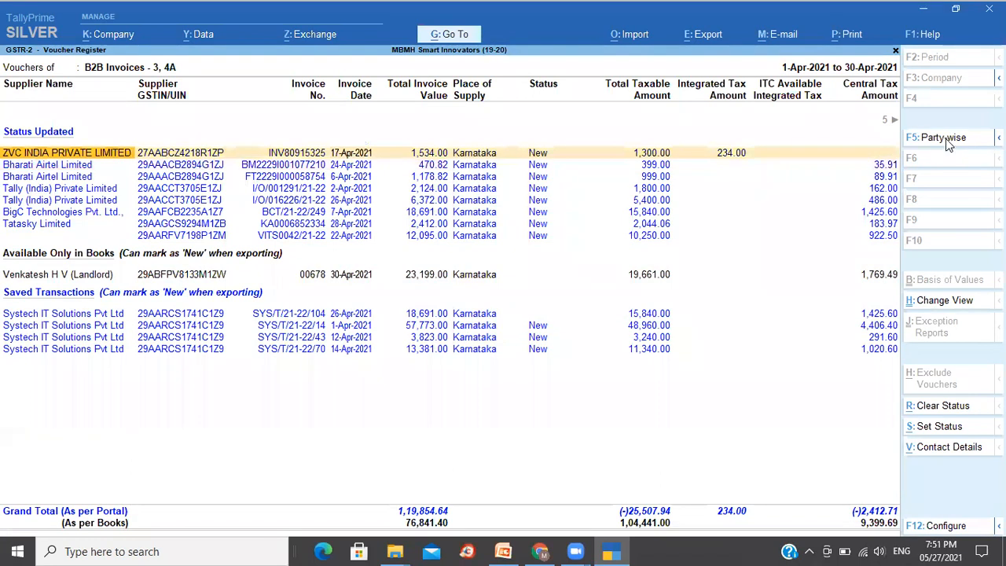
{"action": "key", "text": "Down"}
{"action": "key", "text": "Down"}
{"action": "key", "text": "Down"}
{"action": "key", "text": "Down"}
{"action": "key", "text": "Down"}
{"action": "key", "text": "Down"}
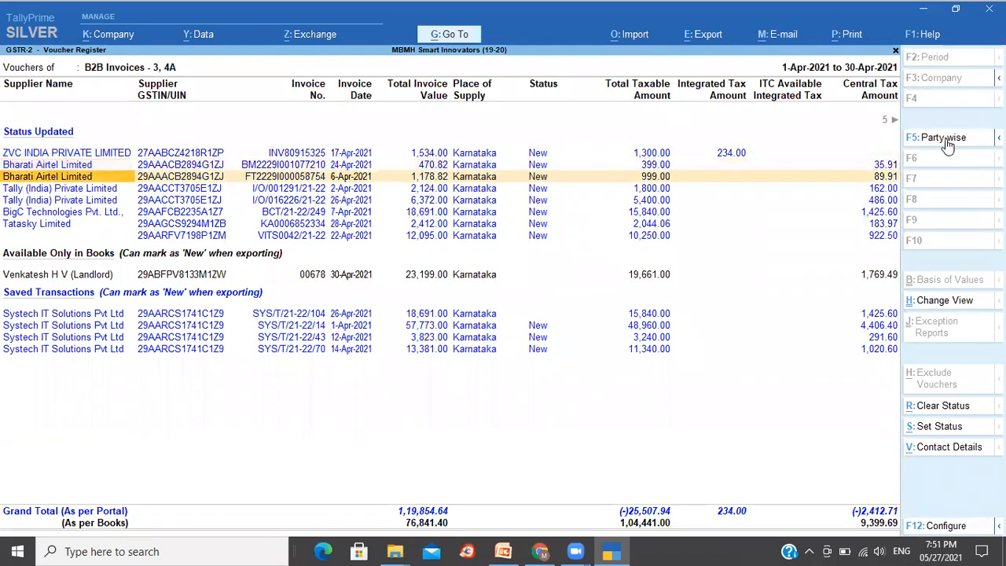
{"action": "key", "text": "Up"}
{"action": "key", "text": "Up"}
{"action": "key", "text": "Up"}
{"action": "key", "text": "Up"}
{"action": "key", "text": "Up"}
{"action": "key", "text": "Down"}
{"action": "key", "text": "Down"}
{"action": "key", "text": "Down"}
{"action": "key", "text": "Down"}
{"action": "key", "text": "Down"}
{"action": "key", "text": "Down"}
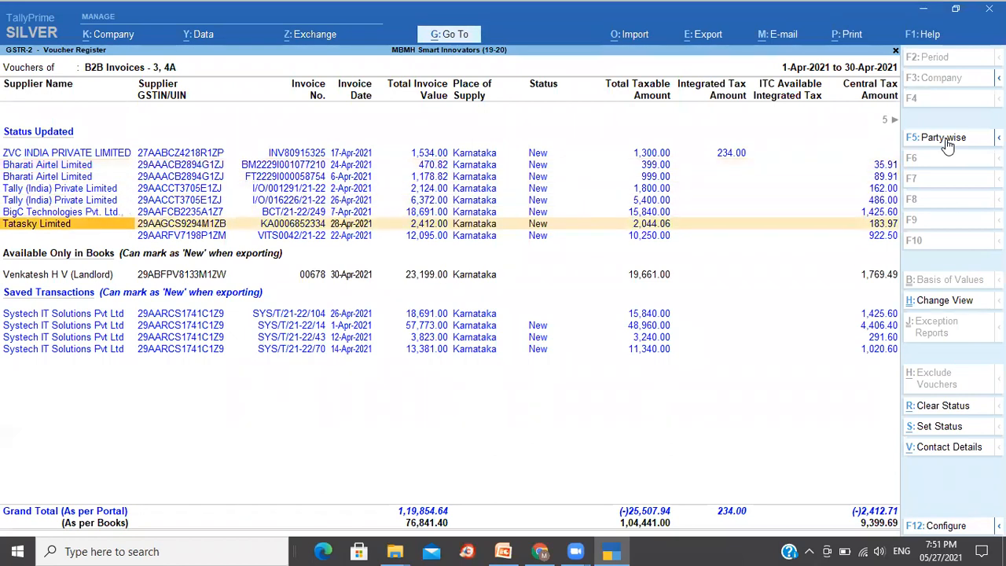
{"action": "key", "text": "Down"}
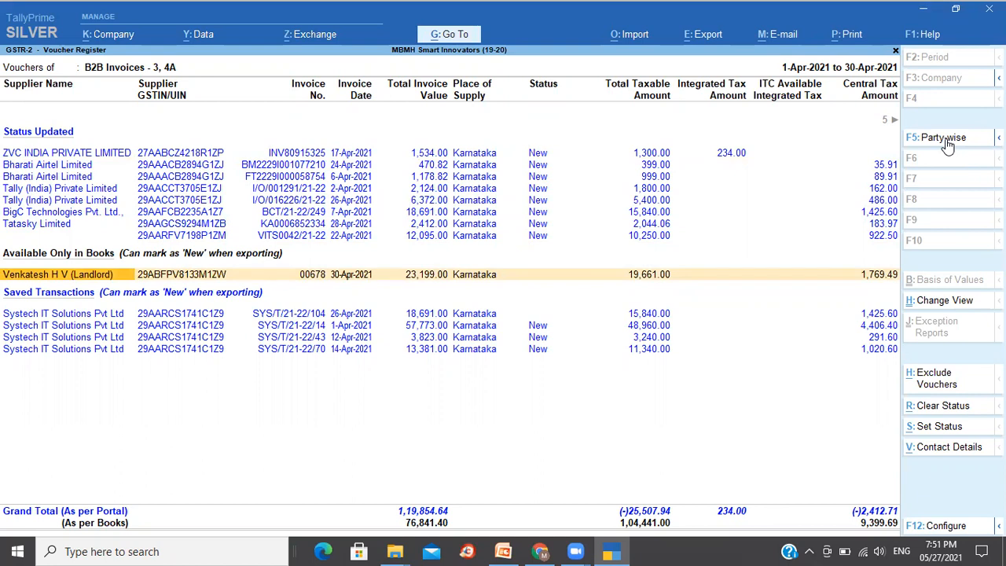
{"action": "key", "text": "Down"}
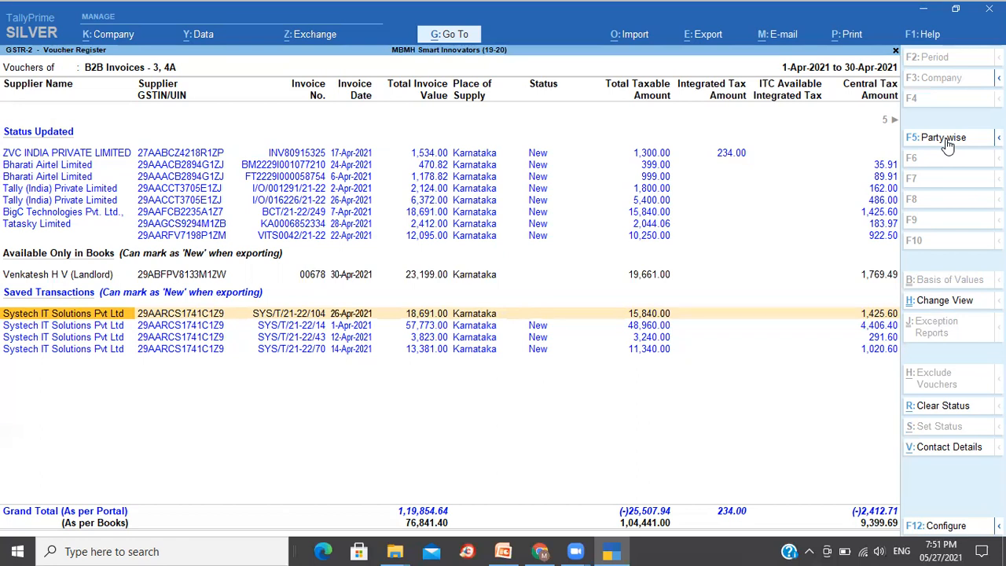
{"action": "key", "text": "Up"}
{"action": "key", "text": "Up"}
{"action": "key", "text": "Up"}
{"action": "key", "text": "Up"}
{"action": "key", "text": "Up"}
{"action": "key", "text": "Up"}
{"action": "key", "text": "Up"}
{"action": "key", "text": "Up"}
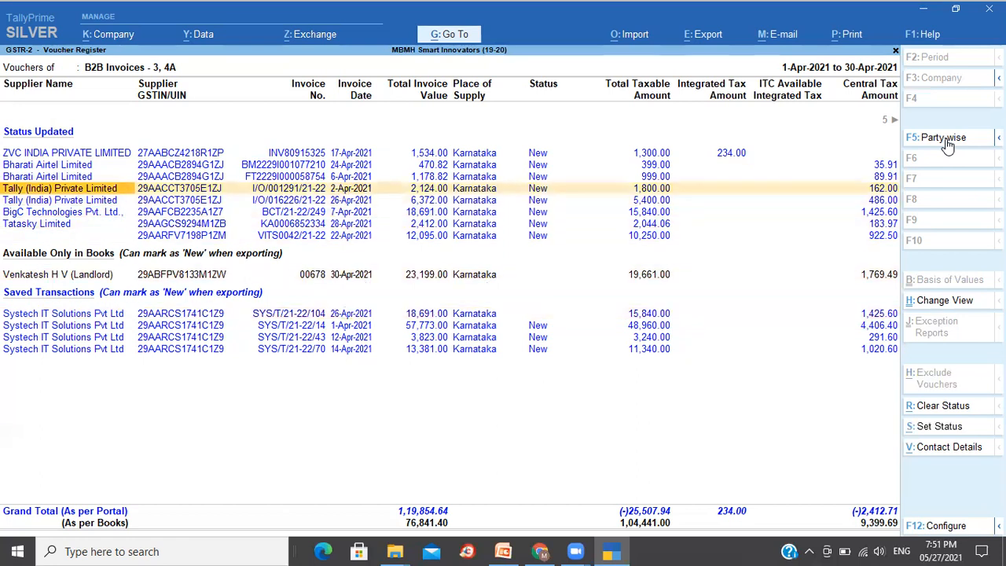
{"action": "key", "text": "Up"}
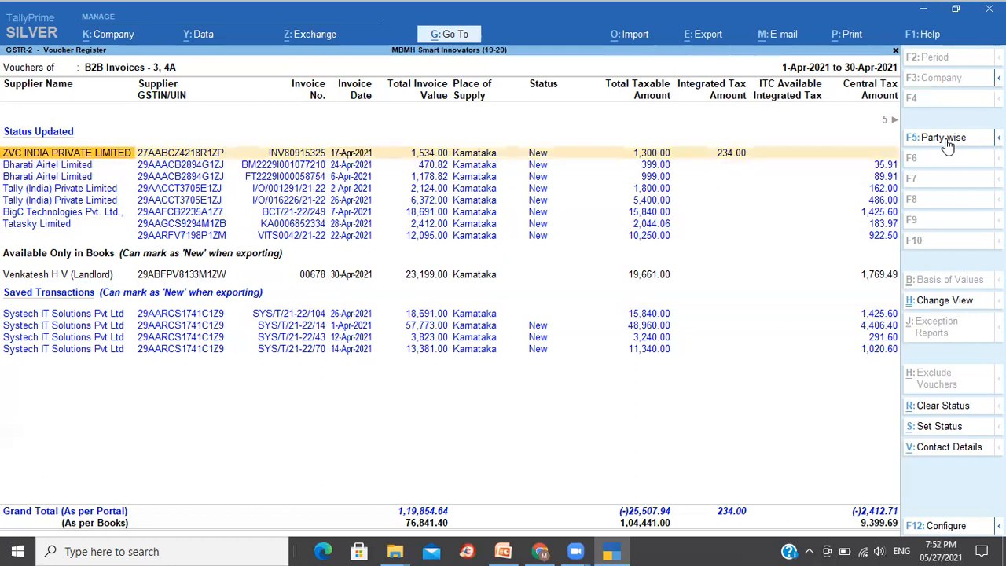
- Move to the Status column and check each invoice's status across the register's sections
{"action": "key", "text": "Right"}
{"action": "key", "text": "Right"}
{"action": "key", "text": "Right"}
{"action": "key", "text": "Right"}
{"action": "key", "text": "Right"}
{"action": "key", "text": "Right"}
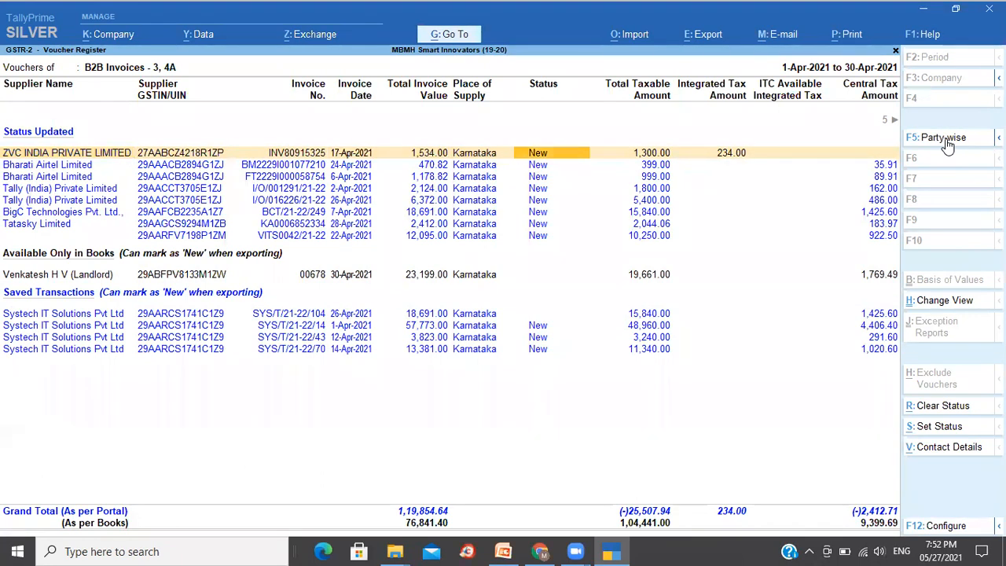
{"action": "key", "text": "Down"}
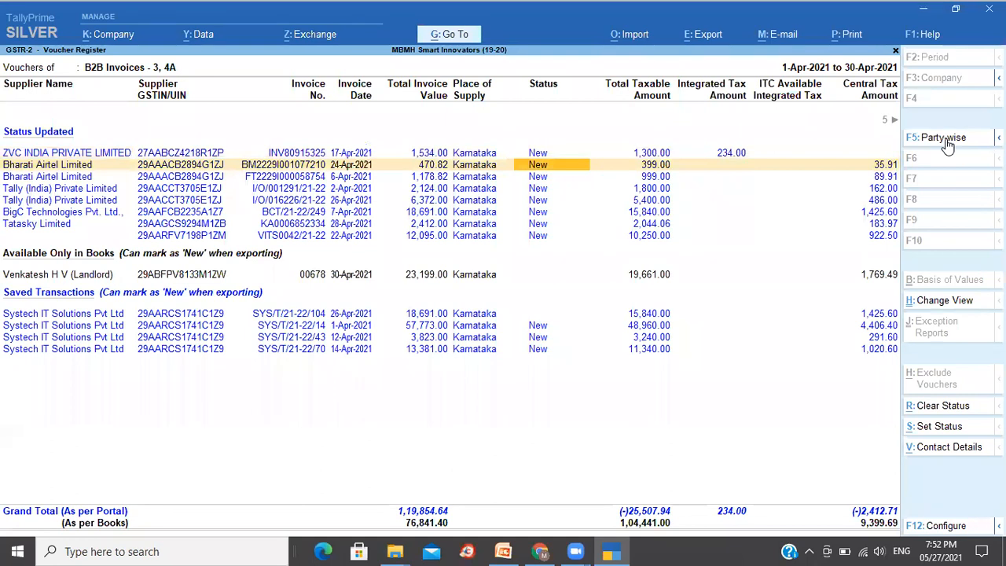
{"action": "key", "text": "Down"}
{"action": "key", "text": "Down"}
{"action": "key", "text": "Down"}
{"action": "key", "text": "Down"}
{"action": "key", "text": "Down"}
{"action": "key", "text": "Down"}
{"action": "key", "text": "Down"}
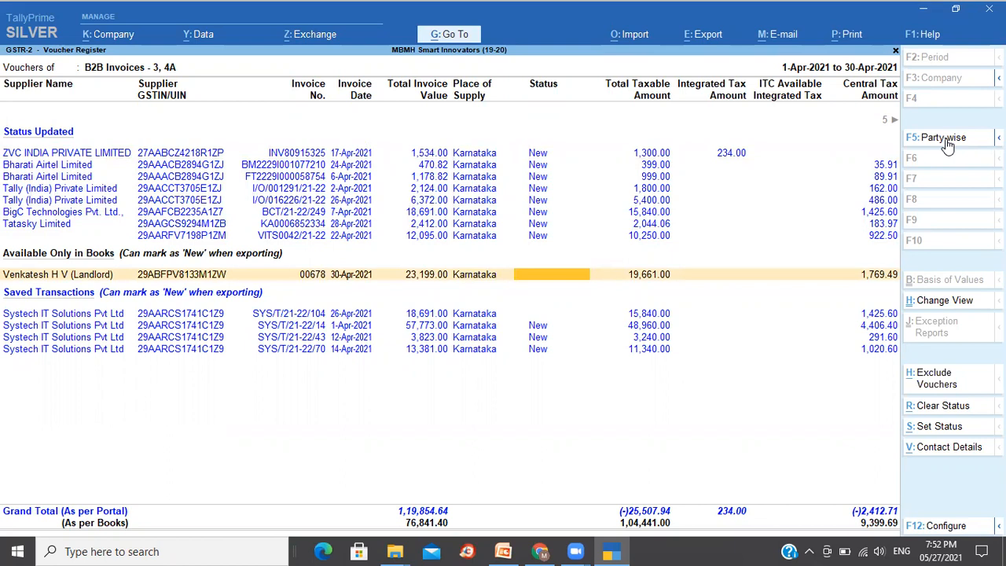
{"action": "key", "text": "Down"}
{"action": "key", "text": "Down"}
{"action": "key", "text": "Down"}
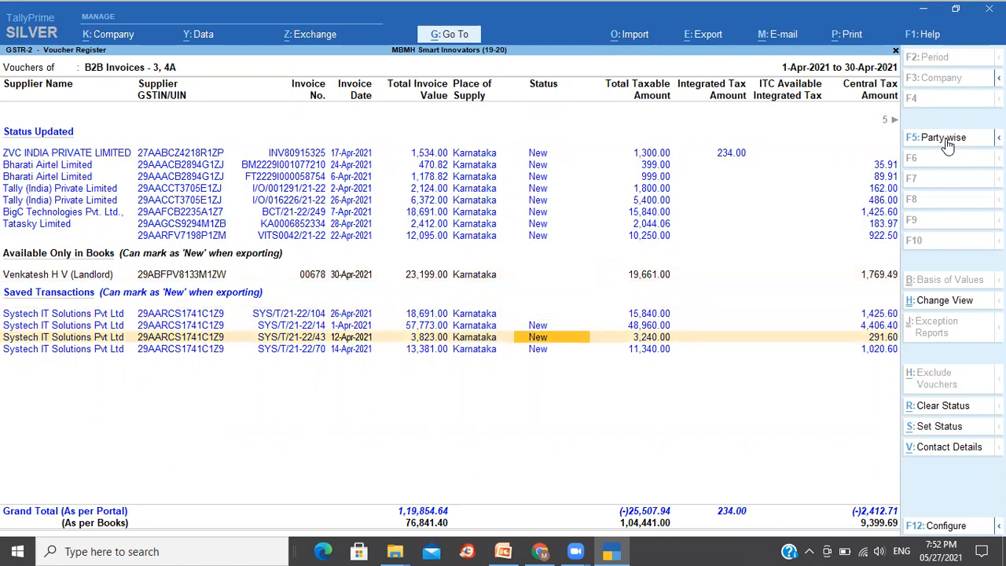
{"action": "key", "text": "Down"}
{"action": "key", "text": "Up"}
{"action": "key", "text": "Up"}
{"action": "key", "text": "Up"}
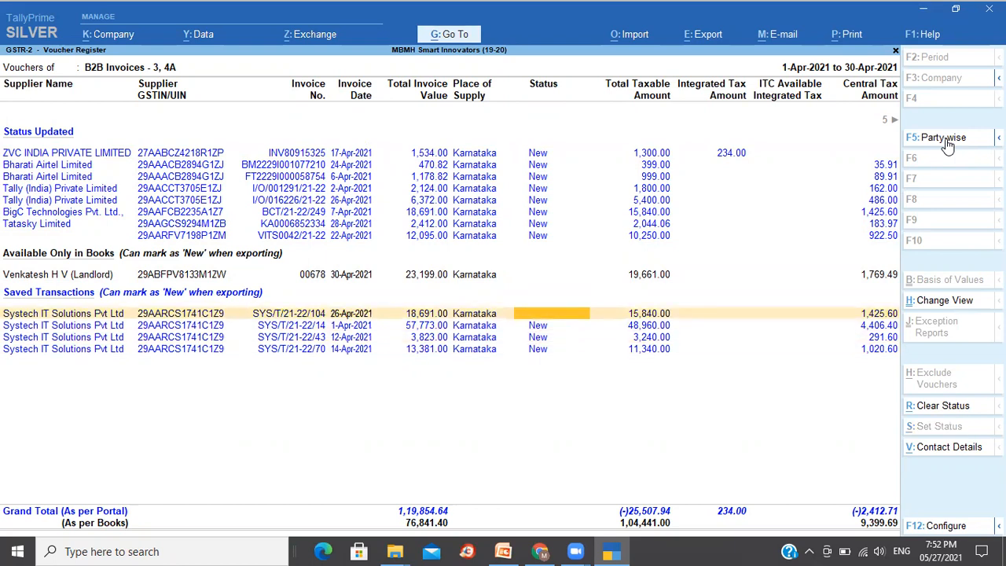
{"action": "key", "text": "Down"}
{"action": "key", "text": "Down"}
{"action": "key", "text": "Down"}
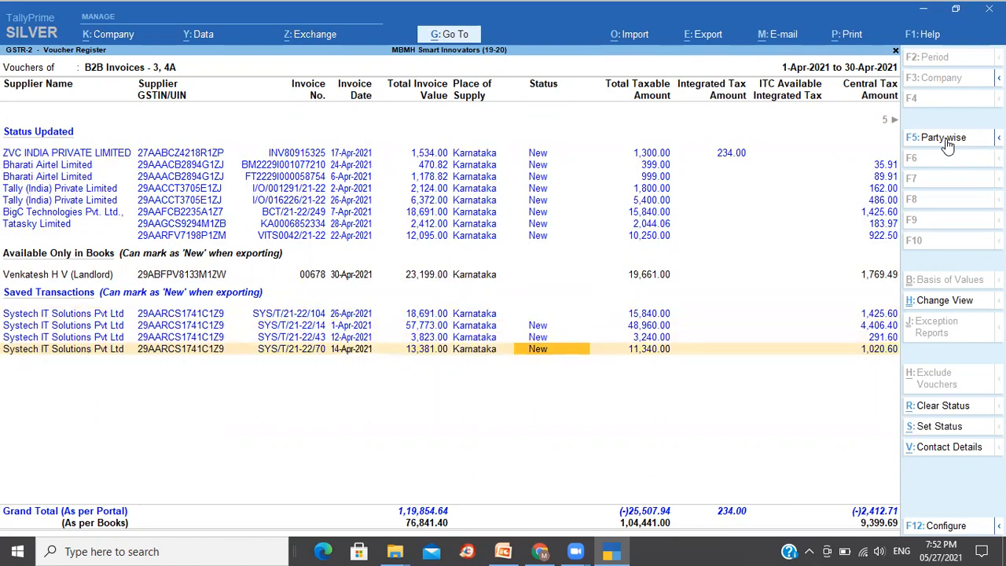
{"action": "key", "text": "Up"}
{"action": "key", "text": "Up"}
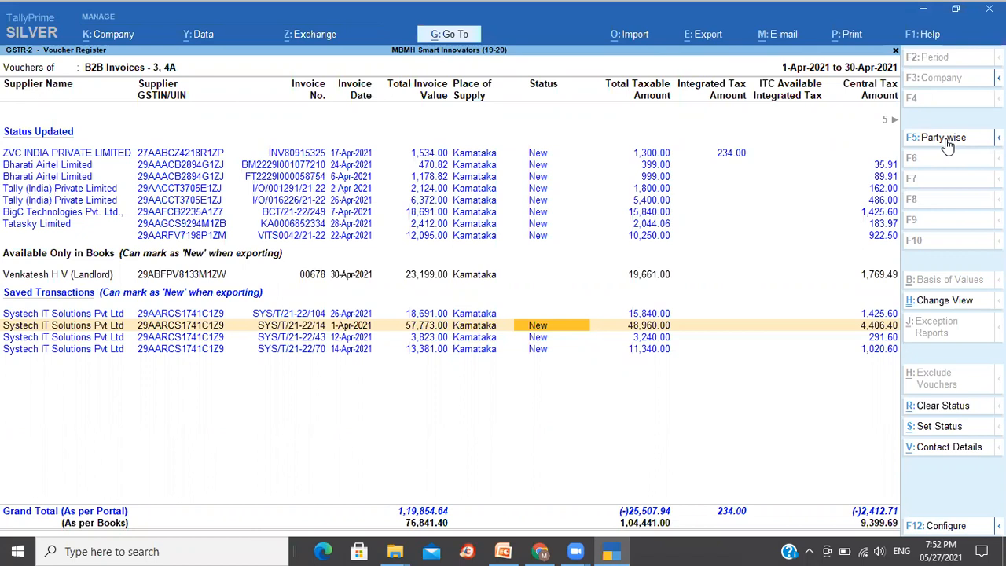
- Close the voucher register and try to exit the GSTR-2 report
{"action": "key", "text": "Escape"}
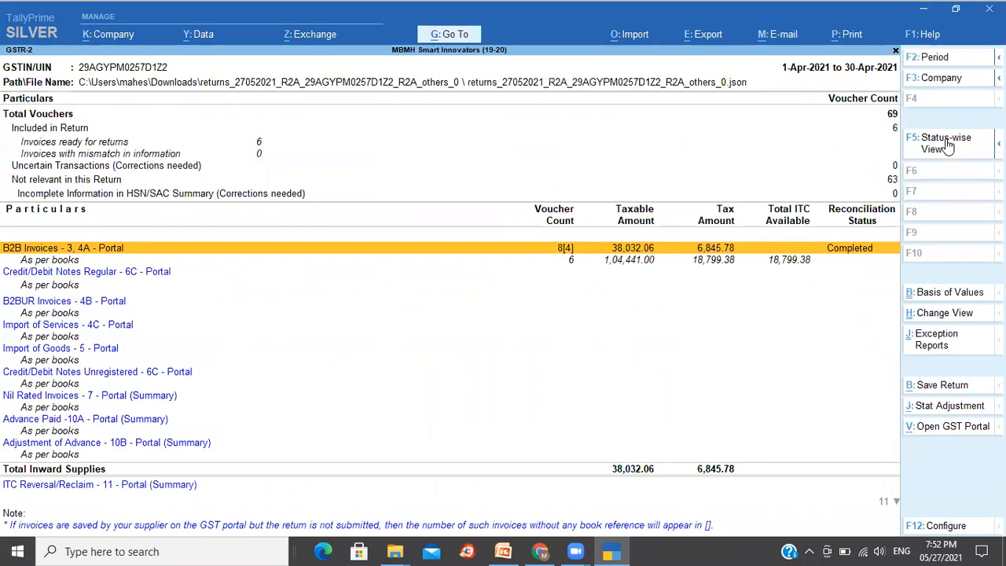
{"action": "key", "text": "Escape"}
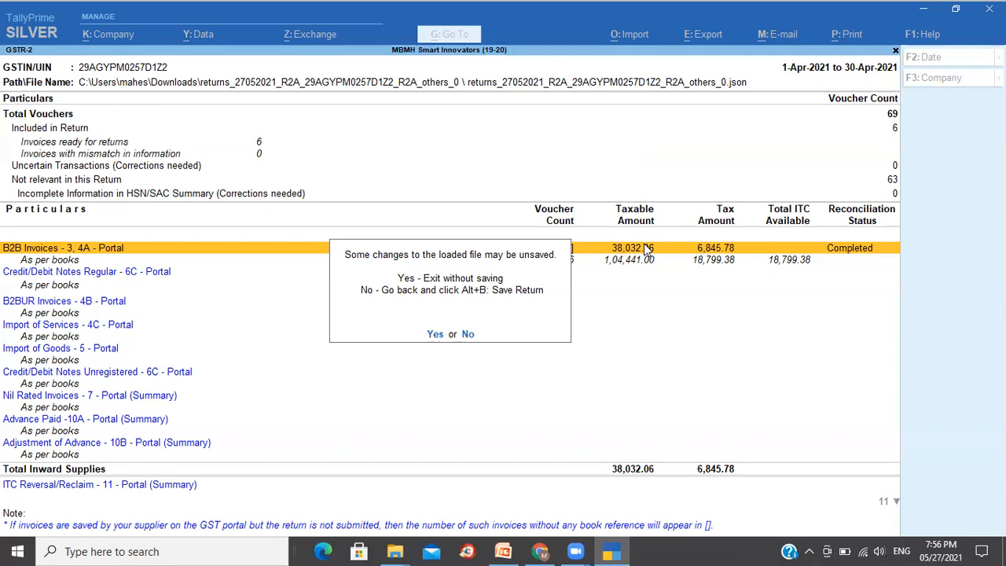
{"action": "left_click", "coordinate": [617, 138]}
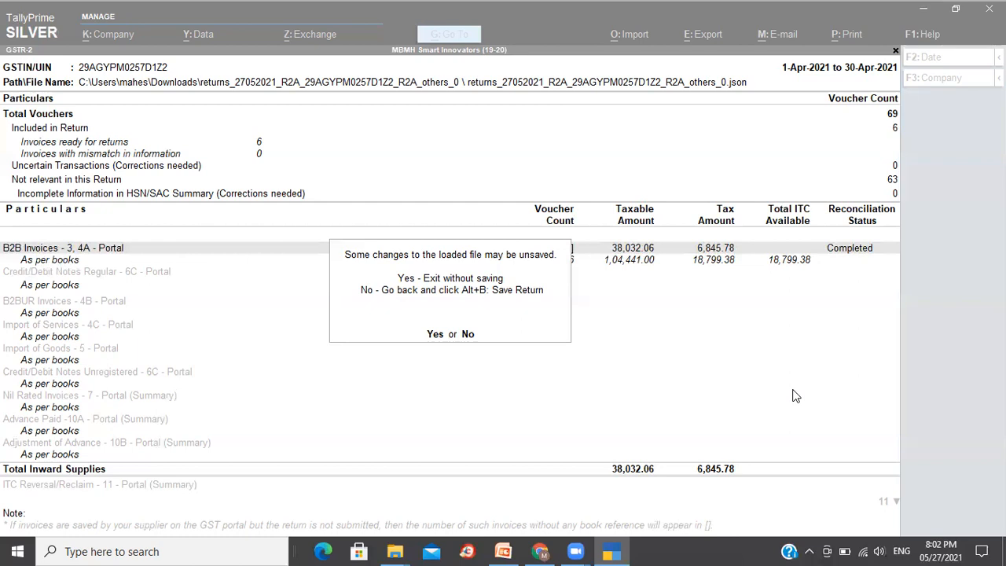
- Switch to the GST portal in the browser and open the Search Taxpayer by GSTIN/UIN page
{"action": "left_click", "coordinate": [539, 551]}
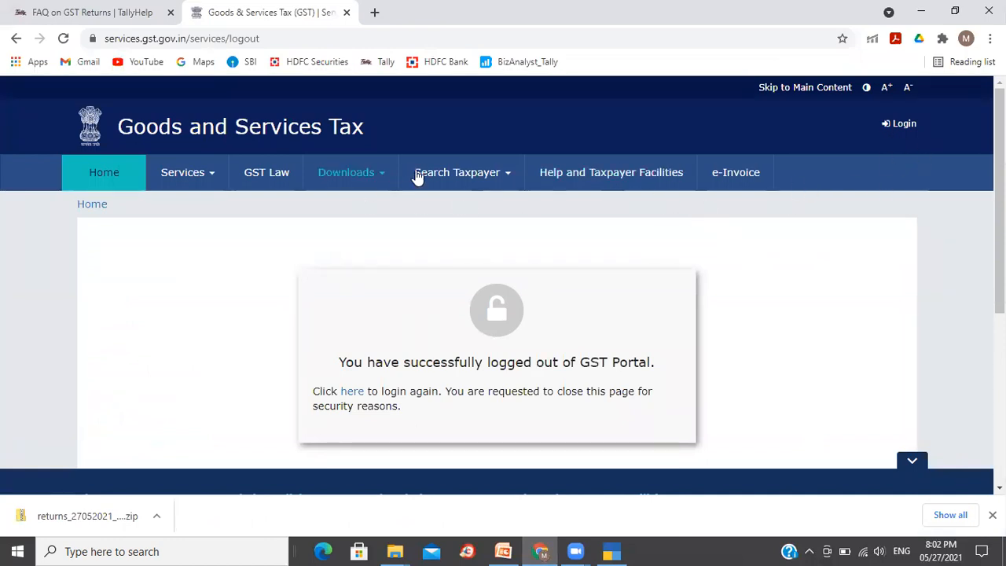
{"action": "mouse_move", "coordinate": [438, 172]}
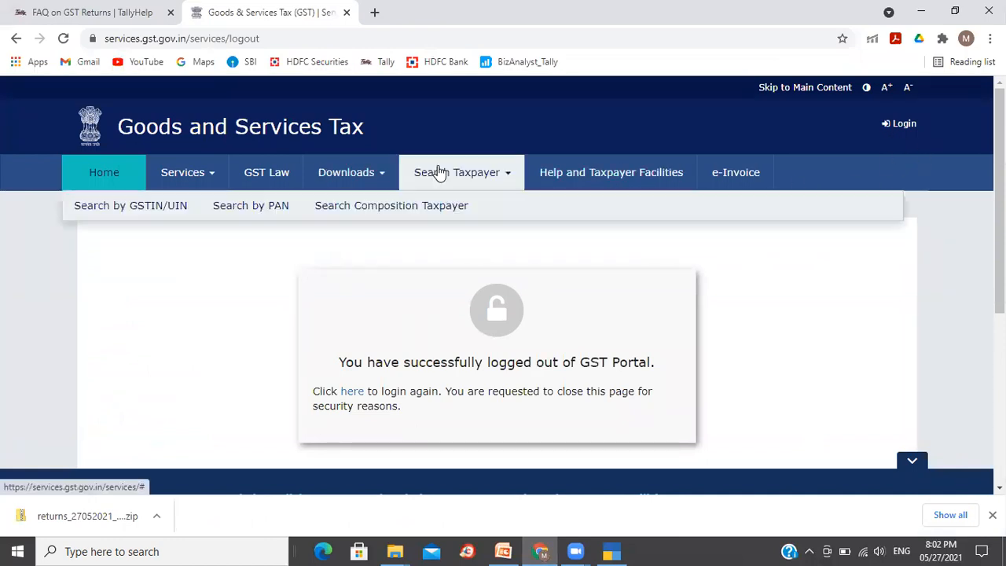
{"action": "left_click", "coordinate": [156, 212]}
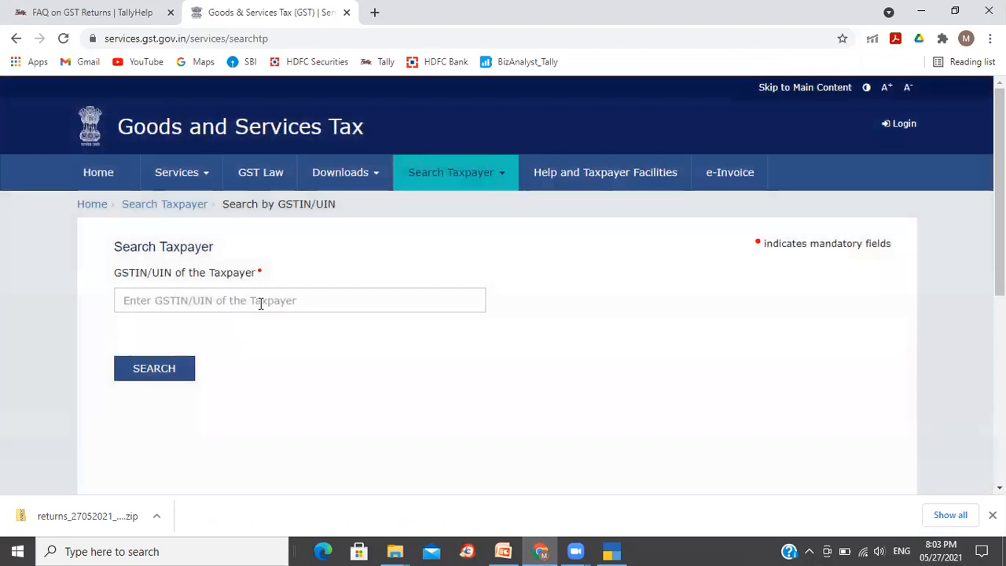
{"action": "left_click", "coordinate": [260, 303]}
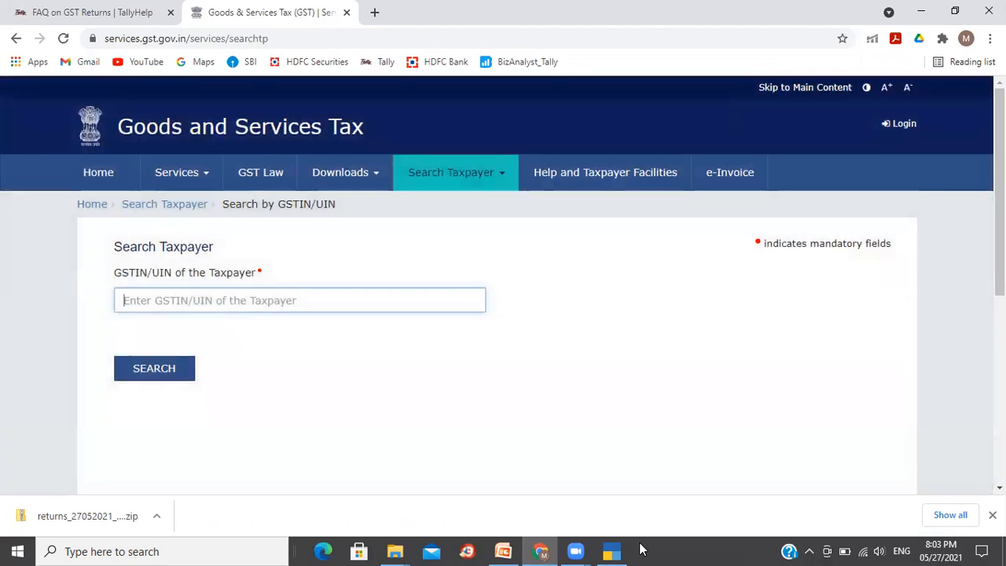
- Return to TallyPrime and exit the GSTR-2 report without saving
{"action": "left_click", "coordinate": [621, 550]}
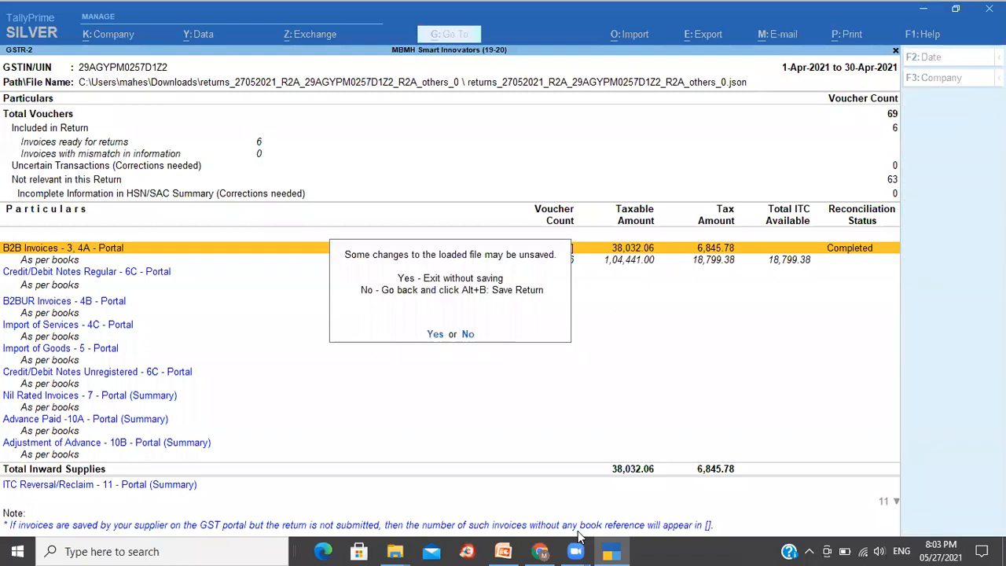
{"action": "left_click", "coordinate": [436, 335]}
{"action": "key", "text": "Escape"}
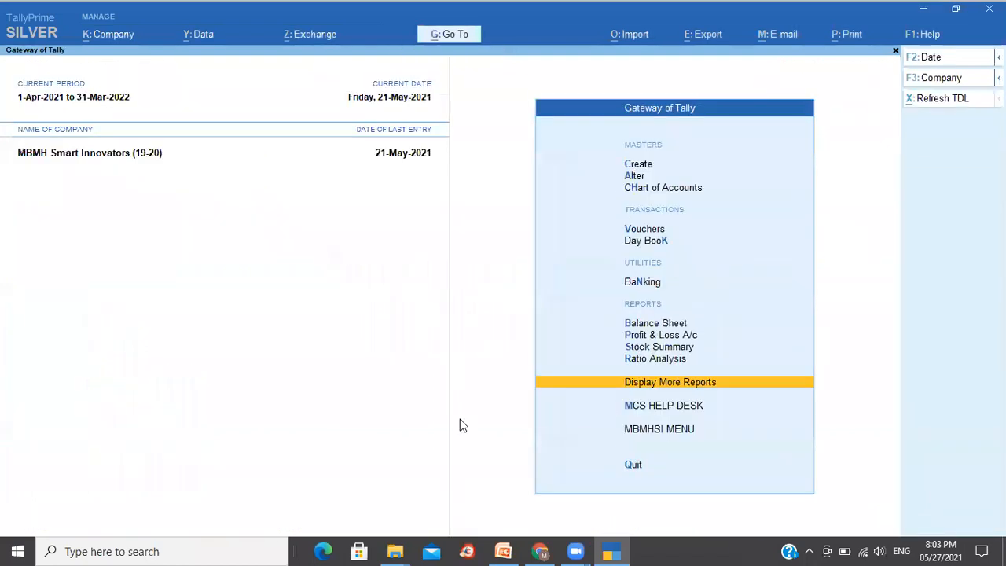
- Open the ledger Integrated Electric Co. Pvt. Ltd for alteration from the list of ledgers
{"action": "key", "text": "a"}
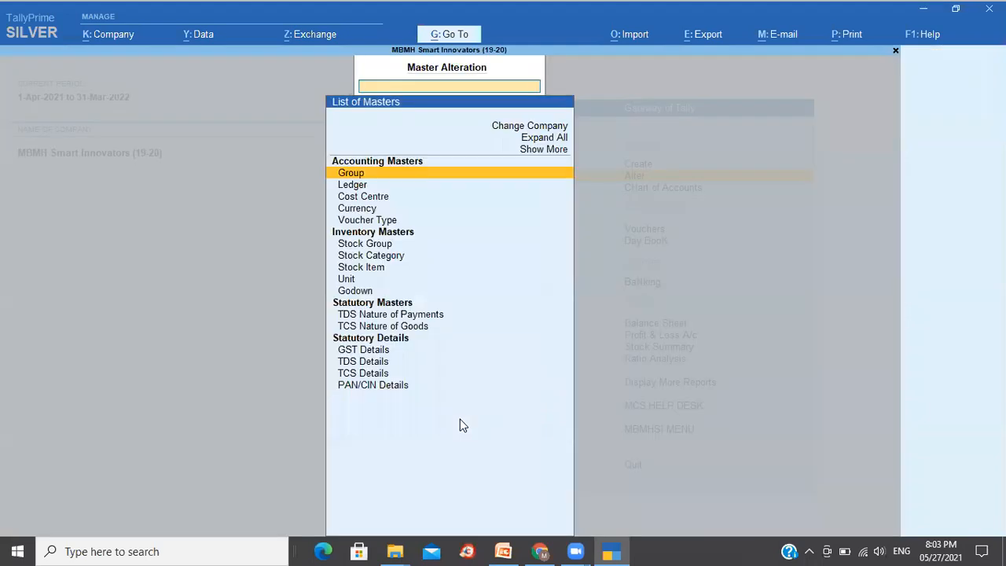
{"action": "key", "text": "Down"}
{"action": "key", "text": "Return"}
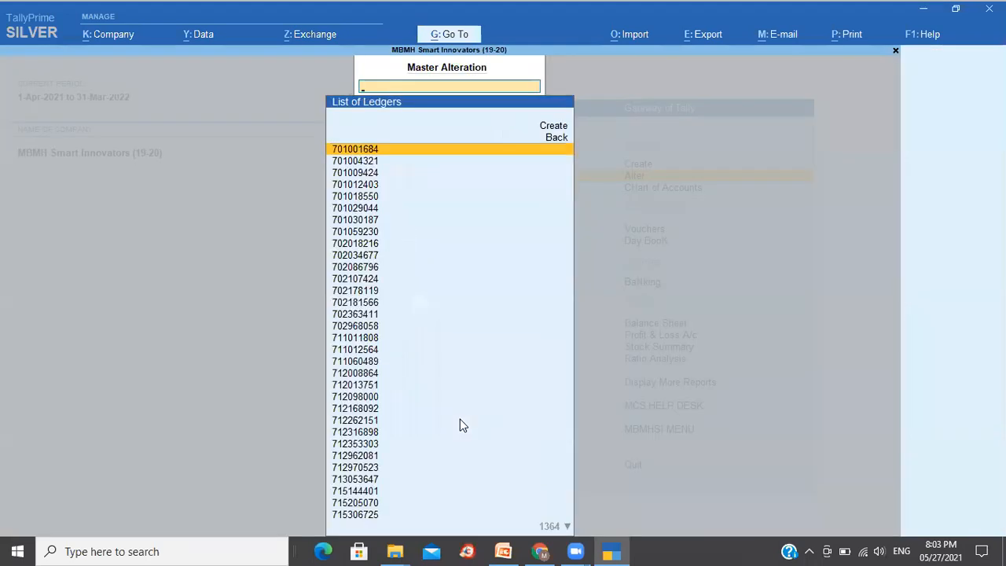
{"action": "key", "text": "Down"}
{"action": "key", "text": "Down"}
{"action": "key", "text": "Down"}
{"action": "key", "text": "Down"}
{"action": "key", "text": "Down"}
{"action": "key", "text": "Return"}
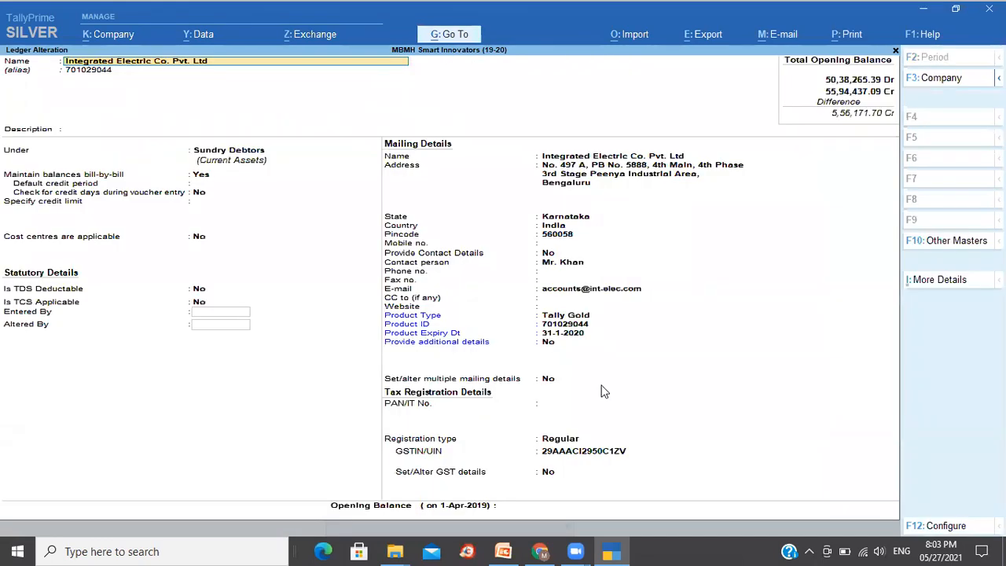
- Copy the ledger's GSTIN/UIN and paste it into the portal's taxpayer GSTIN/UIN search field
{"action": "left_click", "coordinate": [572, 450]}
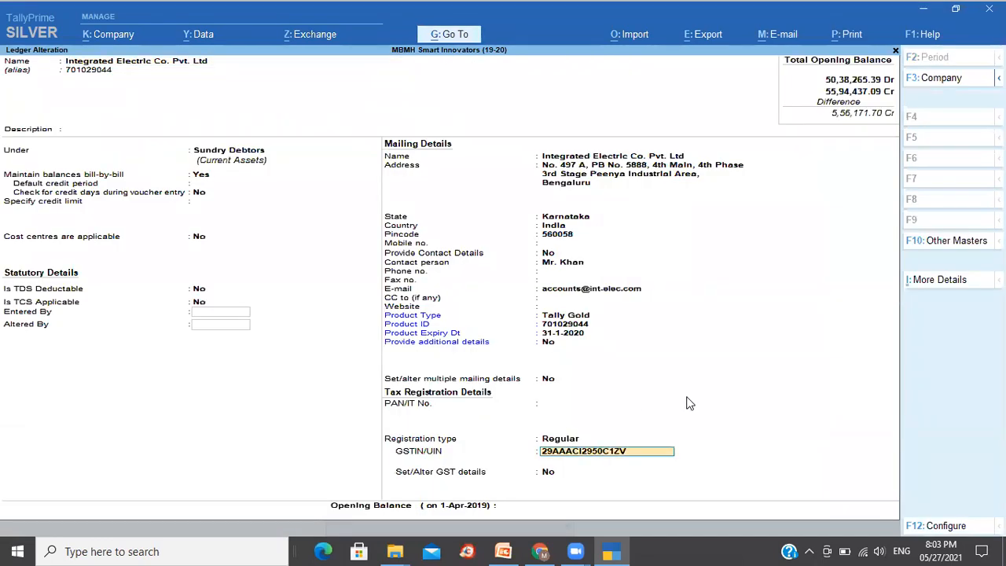
{"action": "key", "text": "alt+Tab"}
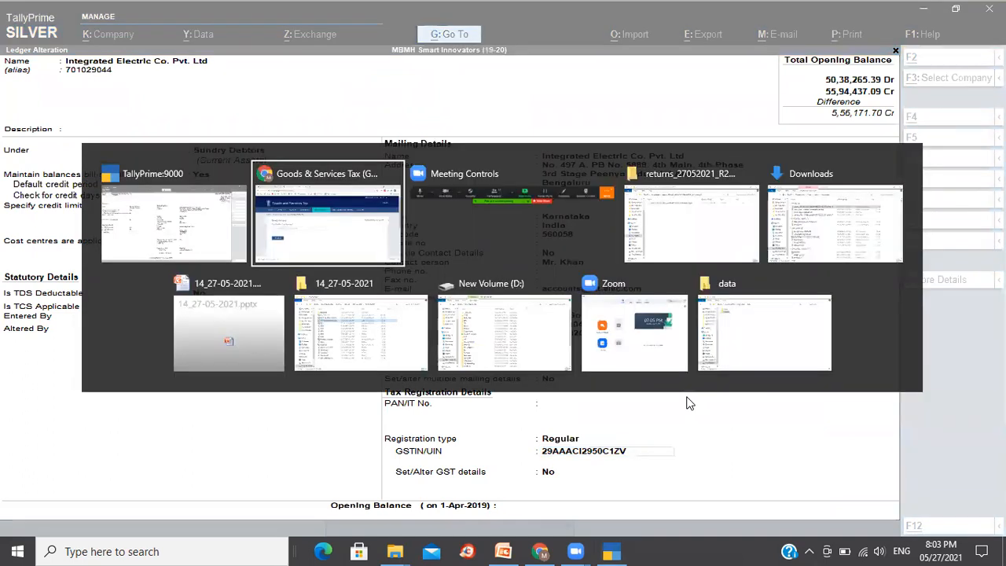
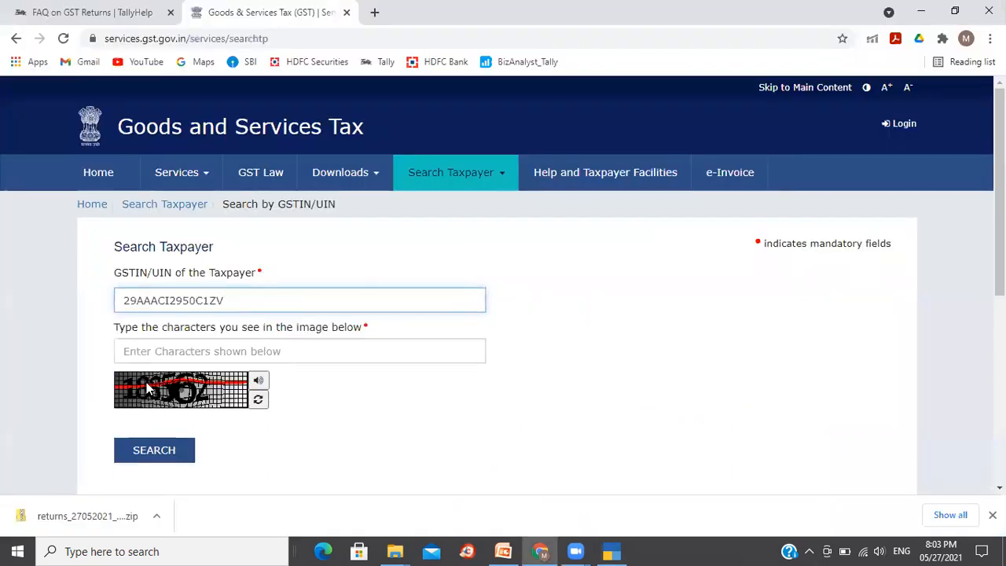
- Enter the captcha verification characters and search for the taxpayer
{"action": "left_click", "coordinate": [226, 351]}
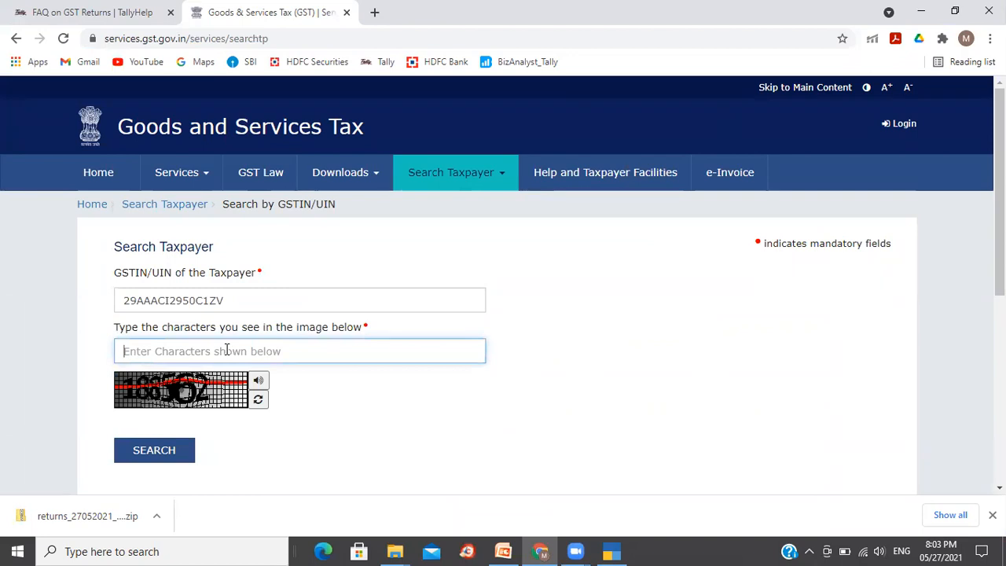
{"action": "type", "text": "188562"}
{"action": "left_click", "coordinate": [150, 448]}
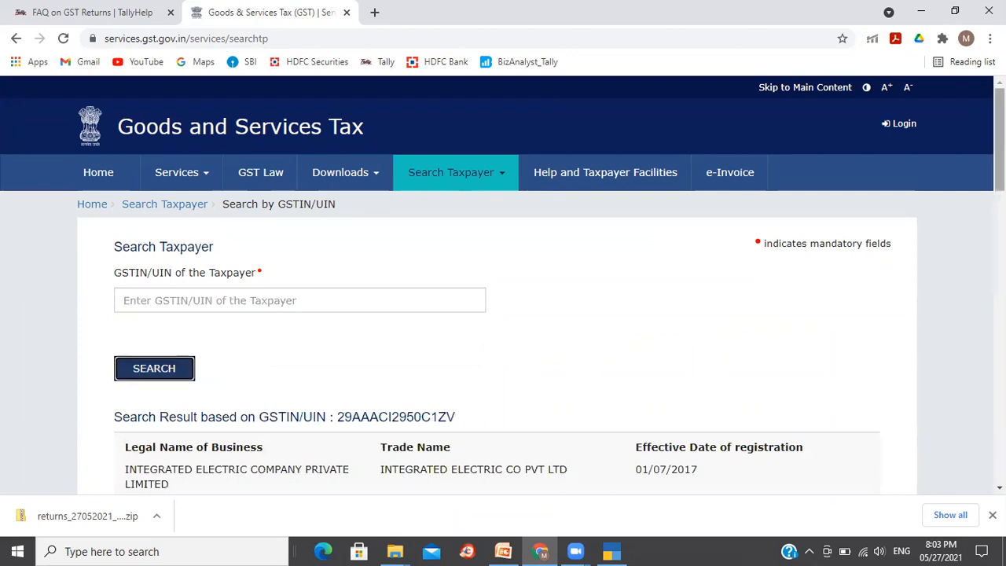
- Show the filing table for the searched taxpayer's GSTIN
{"action": "scroll", "coordinate": [503, 283], "scroll_direction": "down", "scroll_amount": 3}
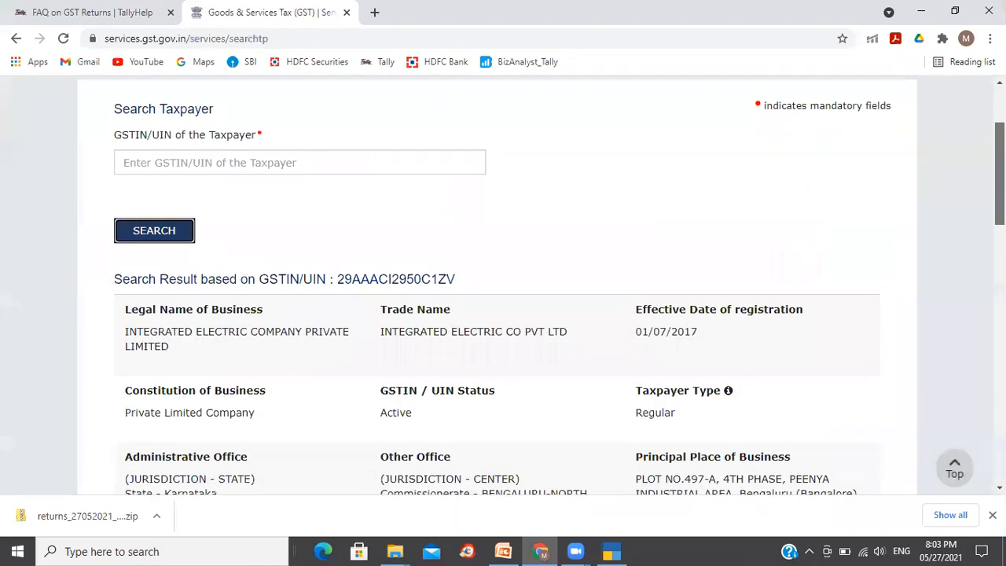
{"action": "scroll", "coordinate": [503, 282], "scroll_direction": "down", "scroll_amount": 5}
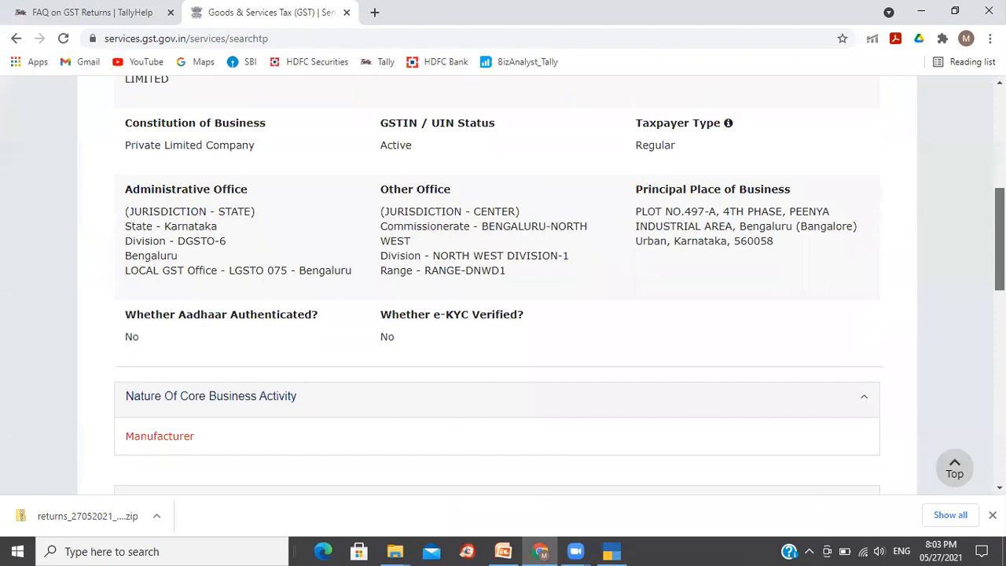
{"action": "scroll", "coordinate": [204, 320], "scroll_direction": "down", "scroll_amount": 5}
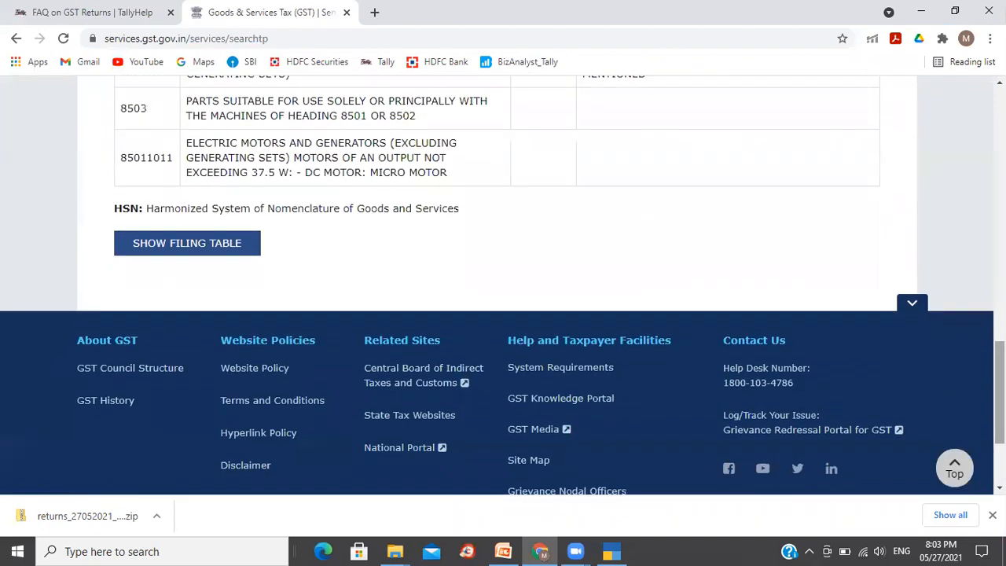
{"action": "left_click", "coordinate": [202, 247]}
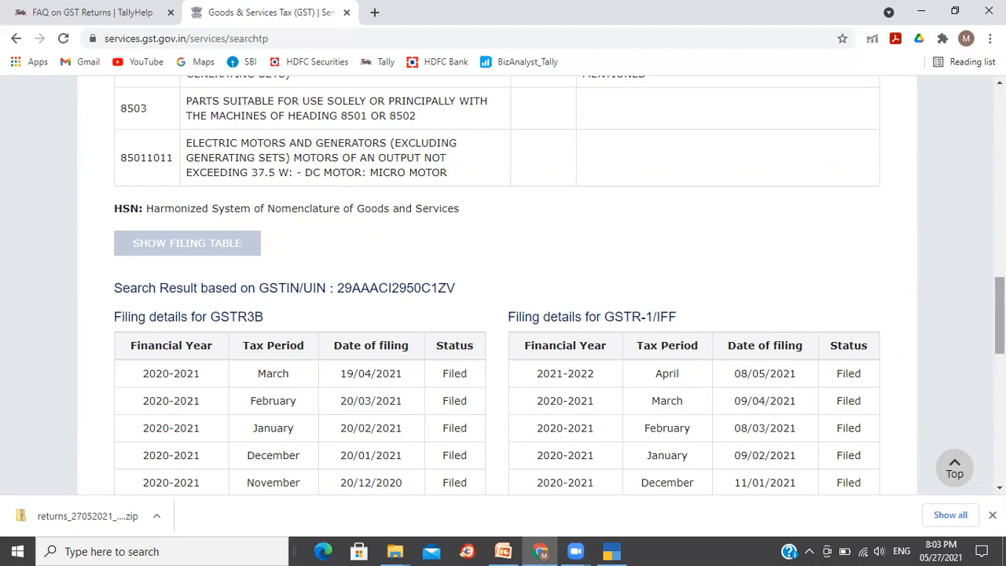
- Review the taxpayer's GSTR-3B and GSTR-1/IFF filing details by tax period, then return to the top of the search page
{"action": "scroll", "coordinate": [999, 314], "scroll_direction": "down", "scroll_amount": 3}
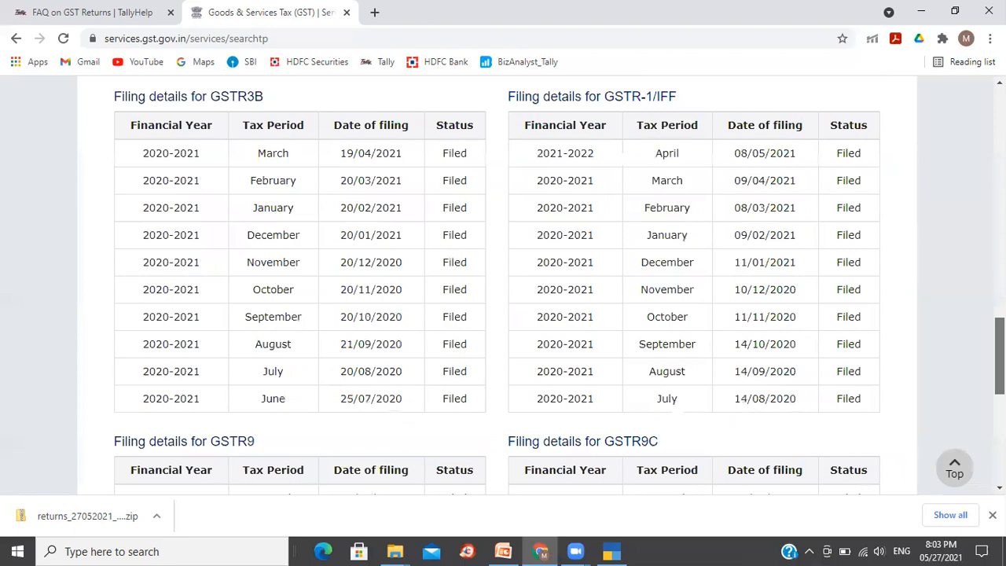
{"action": "scroll", "coordinate": [999, 354], "scroll_direction": "down", "scroll_amount": 1}
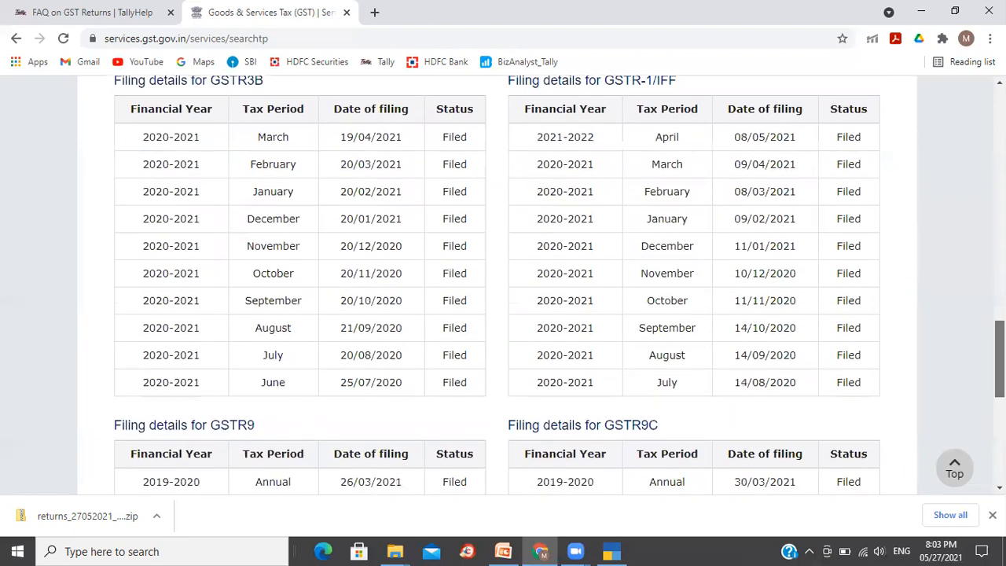
{"action": "scroll", "coordinate": [503, 283], "scroll_direction": "up", "scroll_amount": 1}
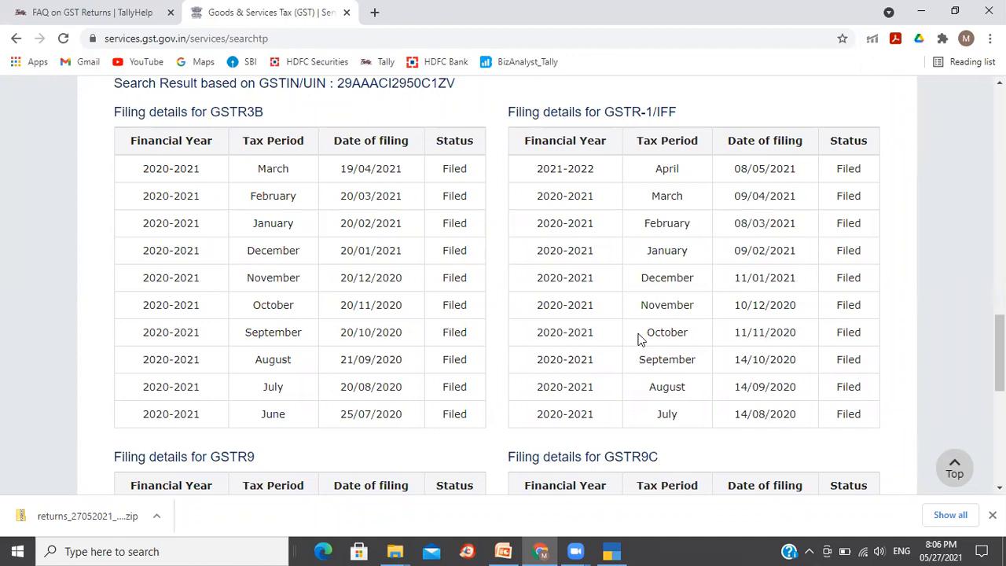
{"action": "key", "text": "alt+Tab"}
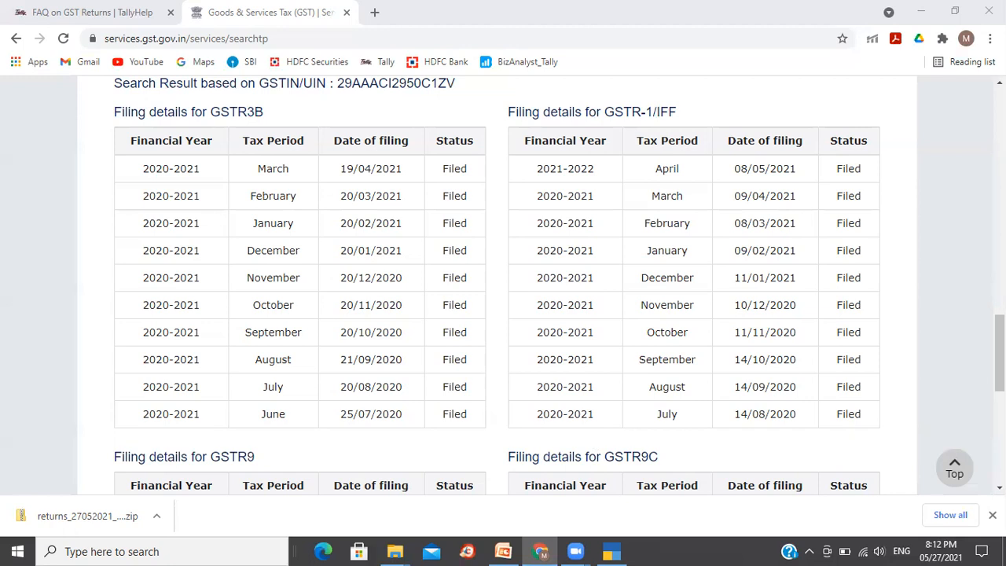
{"action": "scroll", "coordinate": [503, 283], "scroll_direction": "up", "scroll_amount": 5}
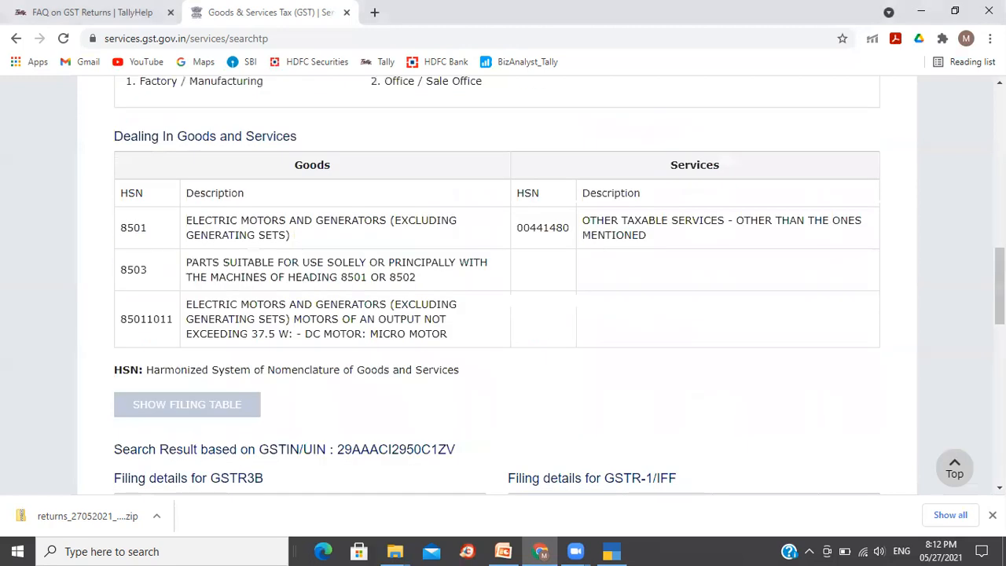
{"action": "scroll", "coordinate": [503, 283], "scroll_direction": "up", "scroll_amount": 9}
{"action": "scroll", "coordinate": [502, 282], "scroll_direction": "up", "scroll_amount": 2}
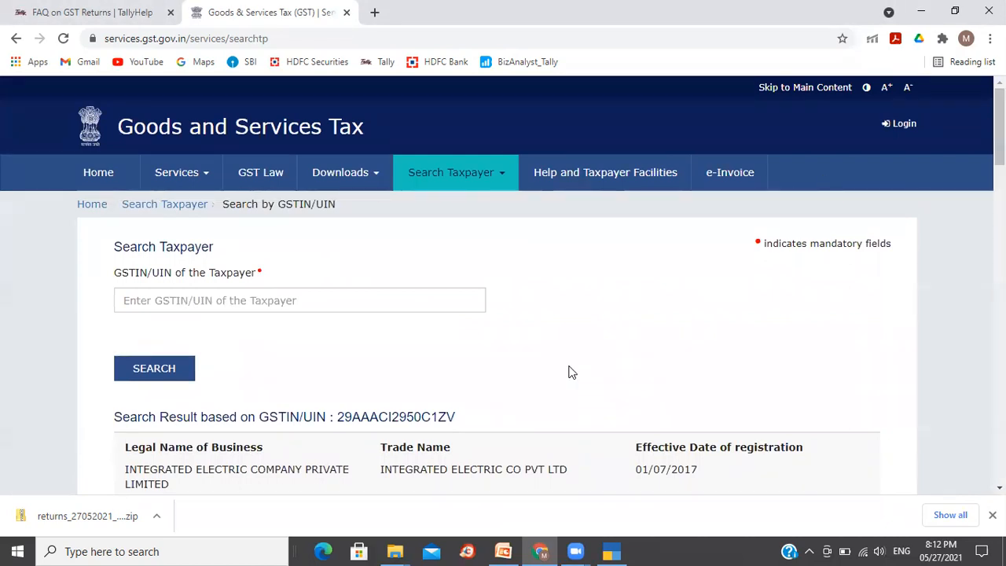
- Switch to the PowerPoint presentation showing the GST Payable Adjustments slide
{"action": "left_click", "coordinate": [502, 551]}
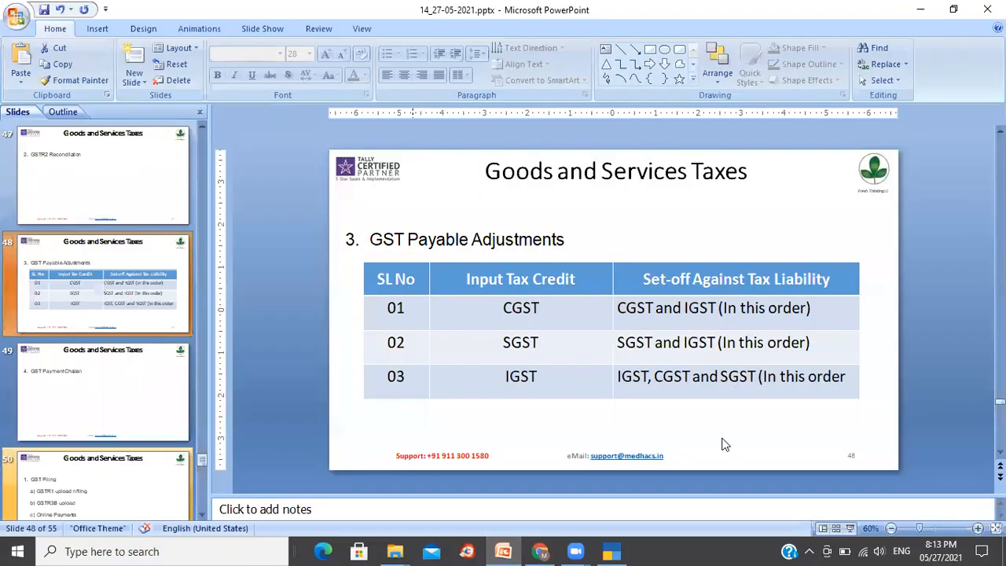
{"action": "left_click", "coordinate": [851, 531]}
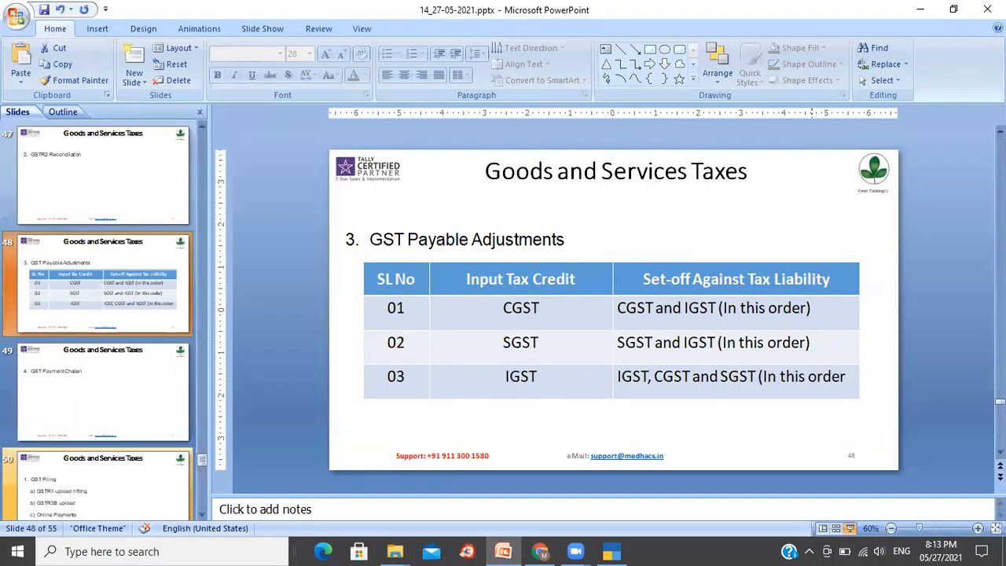